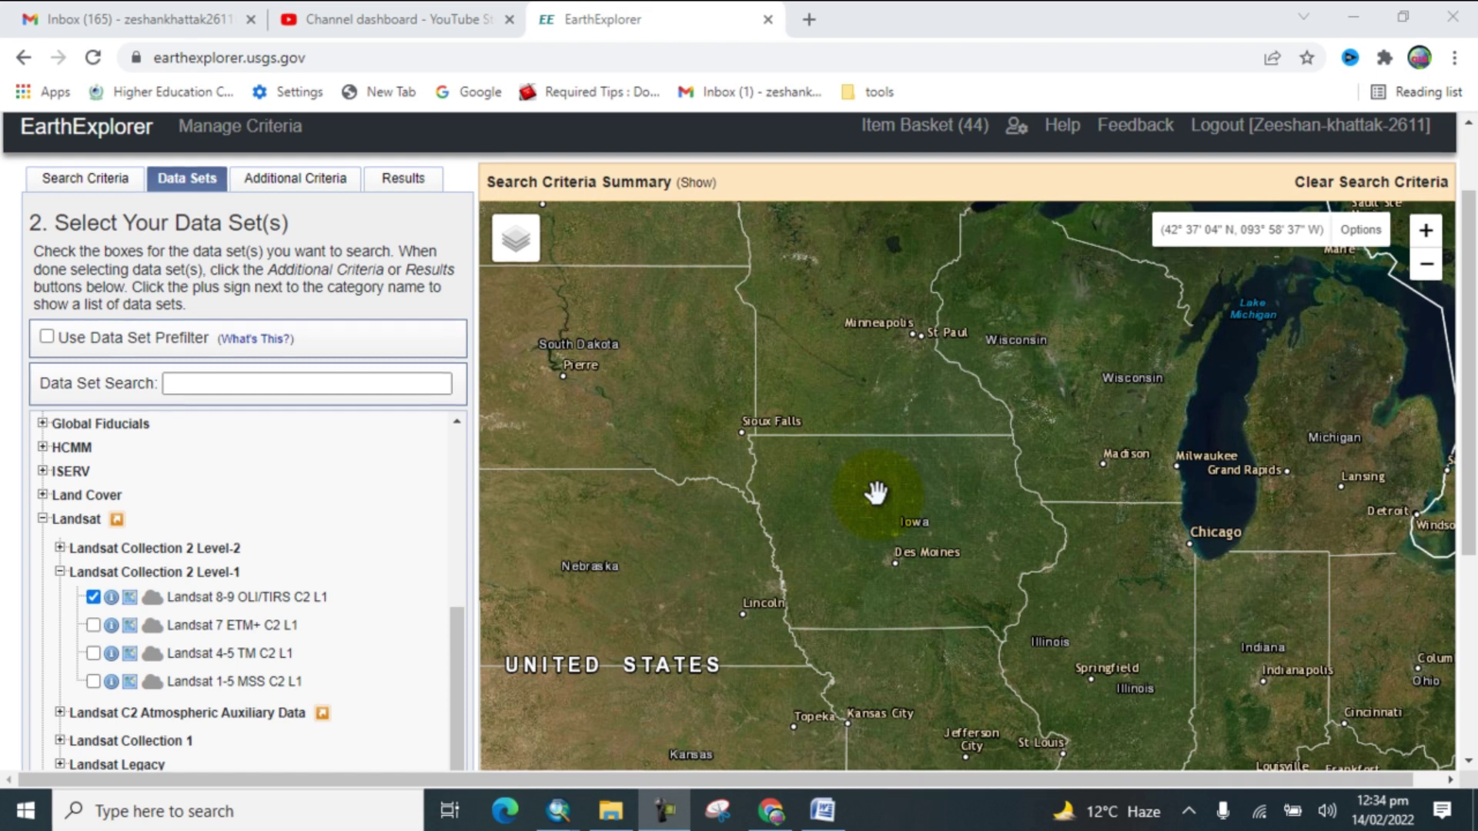
Step: In a new tab, search Google for 'usgs earth explorer' and open the EarthExplorer - USGS result
click(814, 20)
click(552, 454)
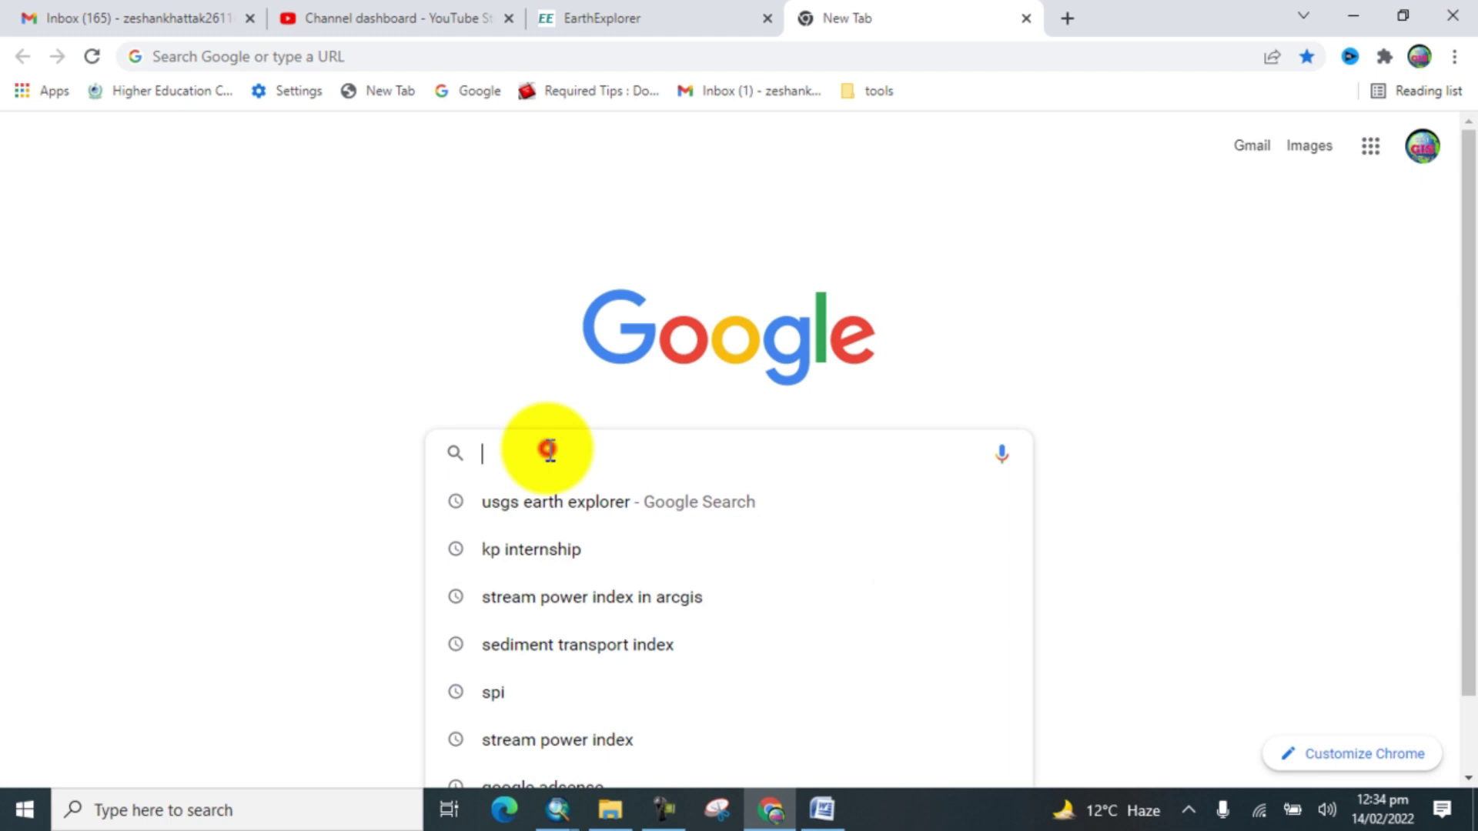
click(530, 507)
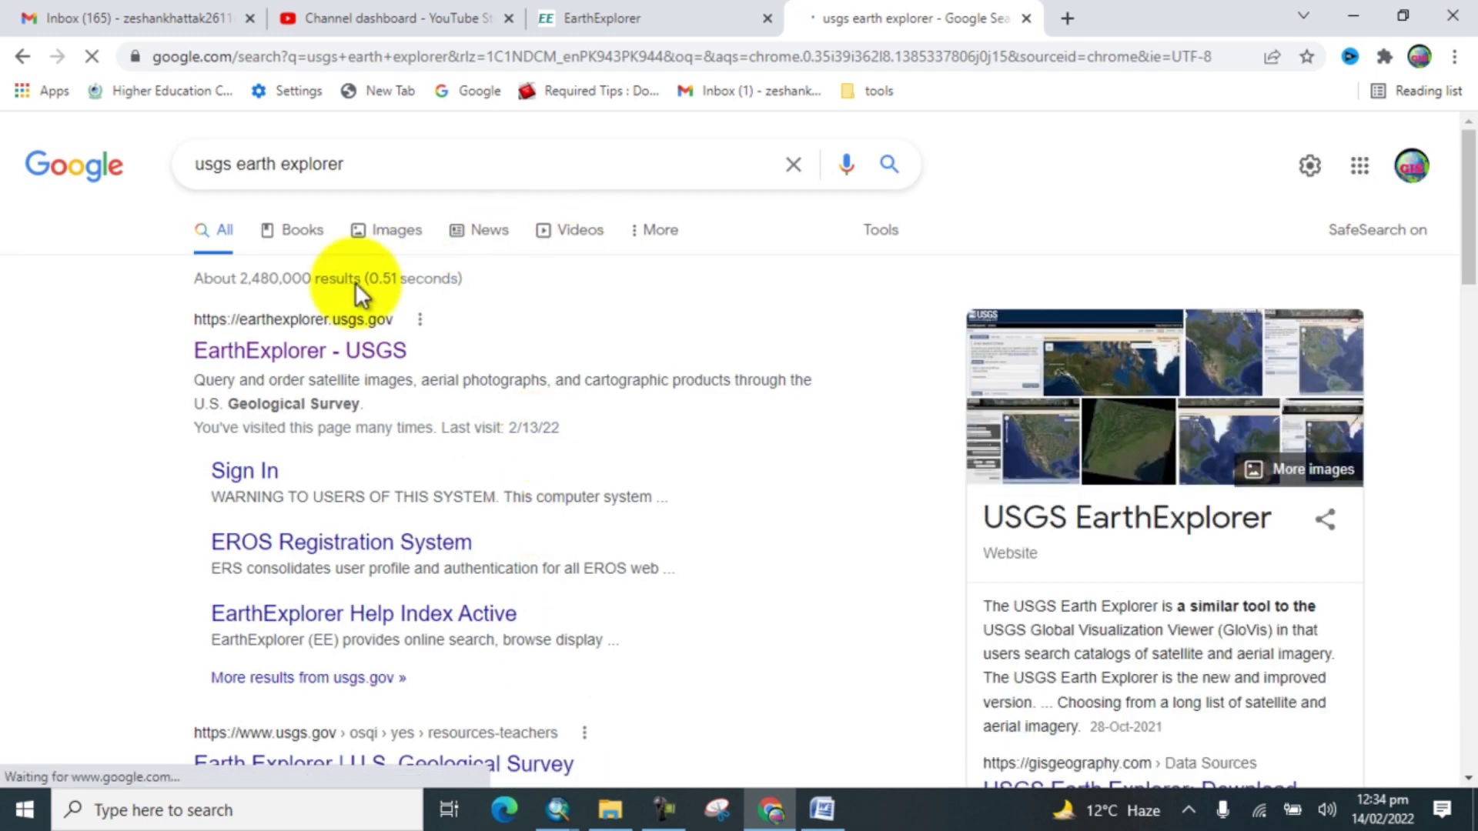
click(291, 352)
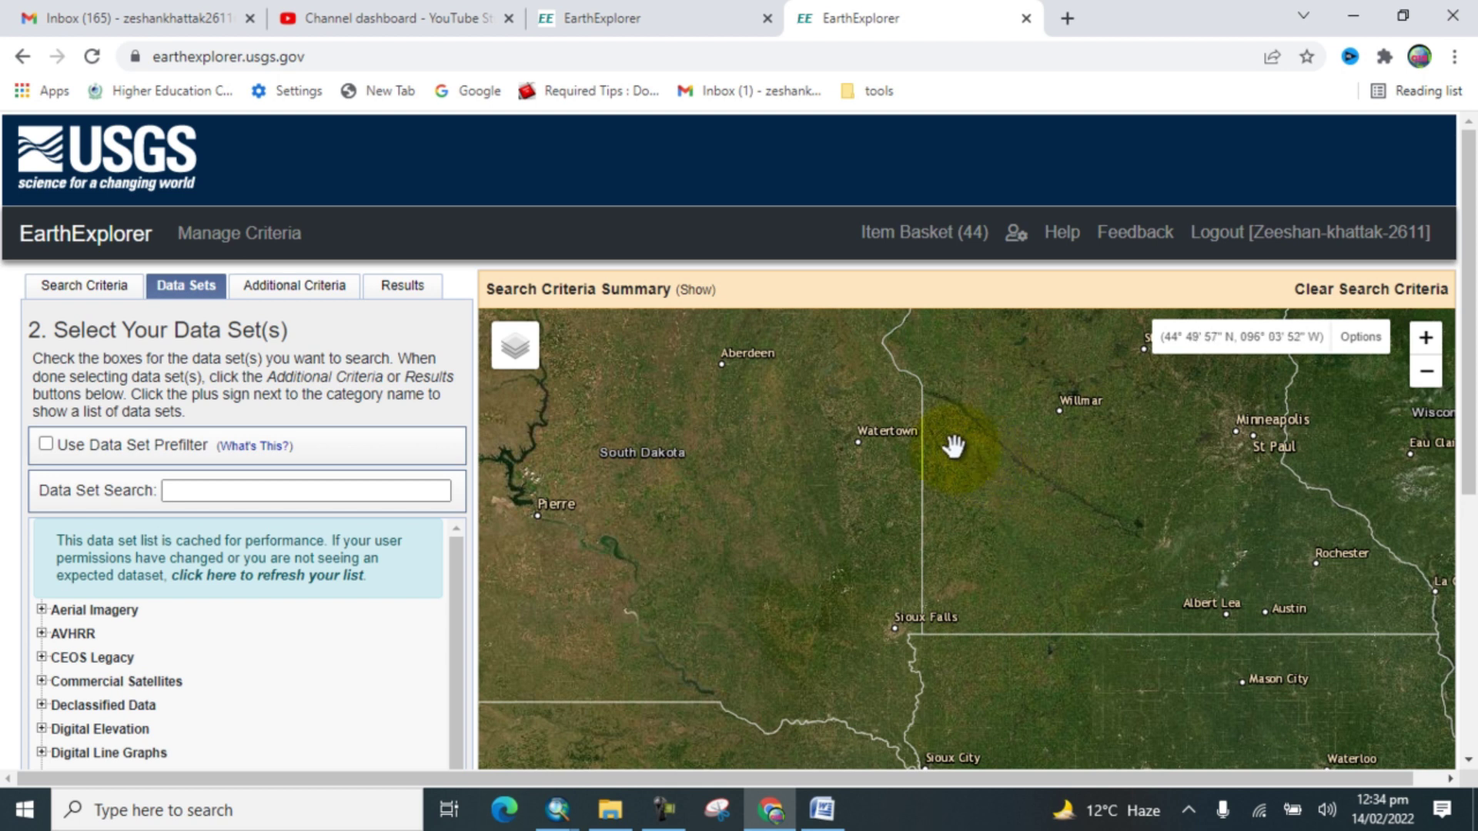
Step: Look up 'kpk,pakistan' by Address/Place and pick the Khyber Pakhtunkhwa result as the location
click(60, 289)
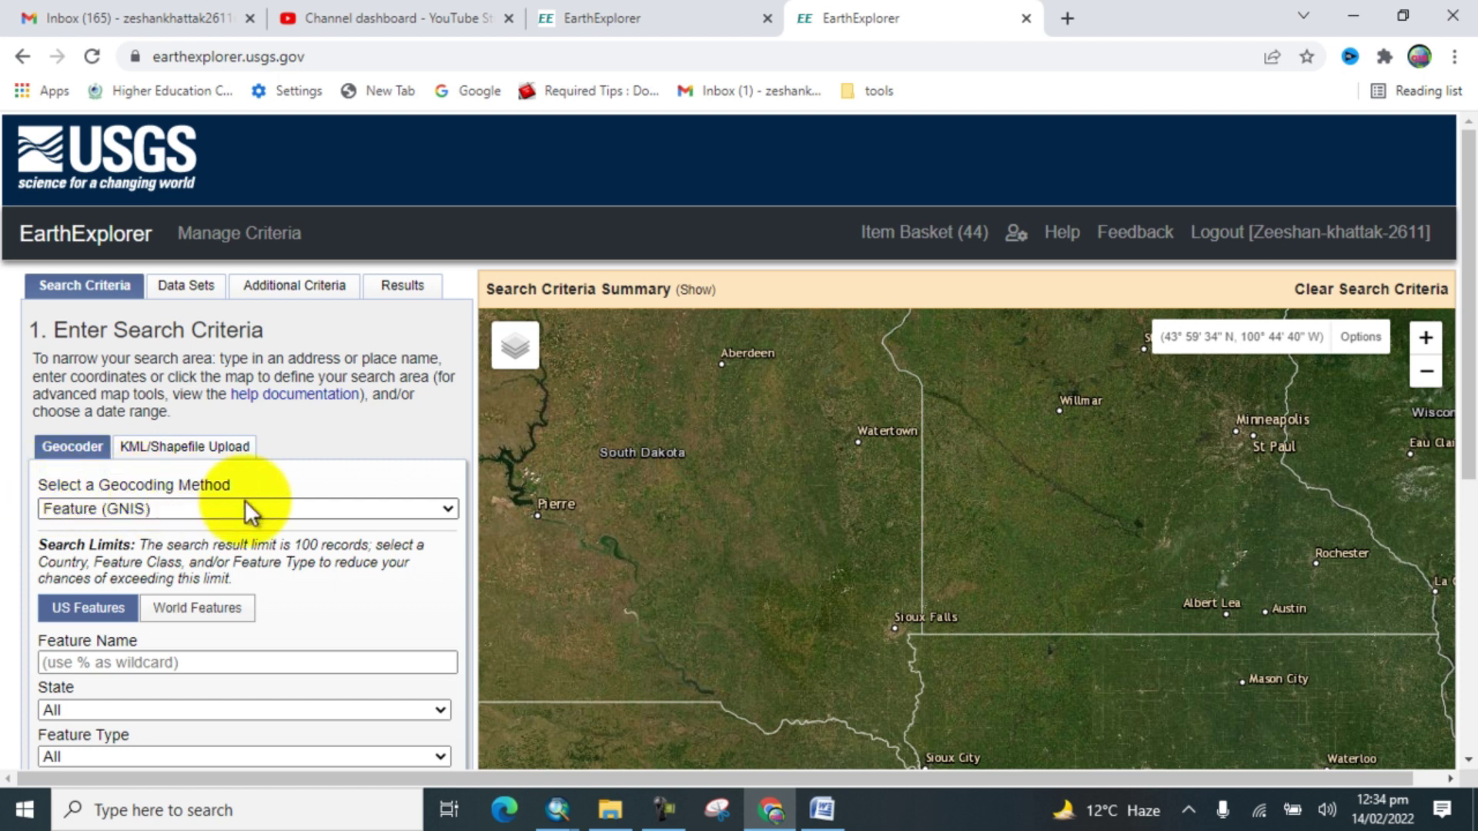
click(398, 512)
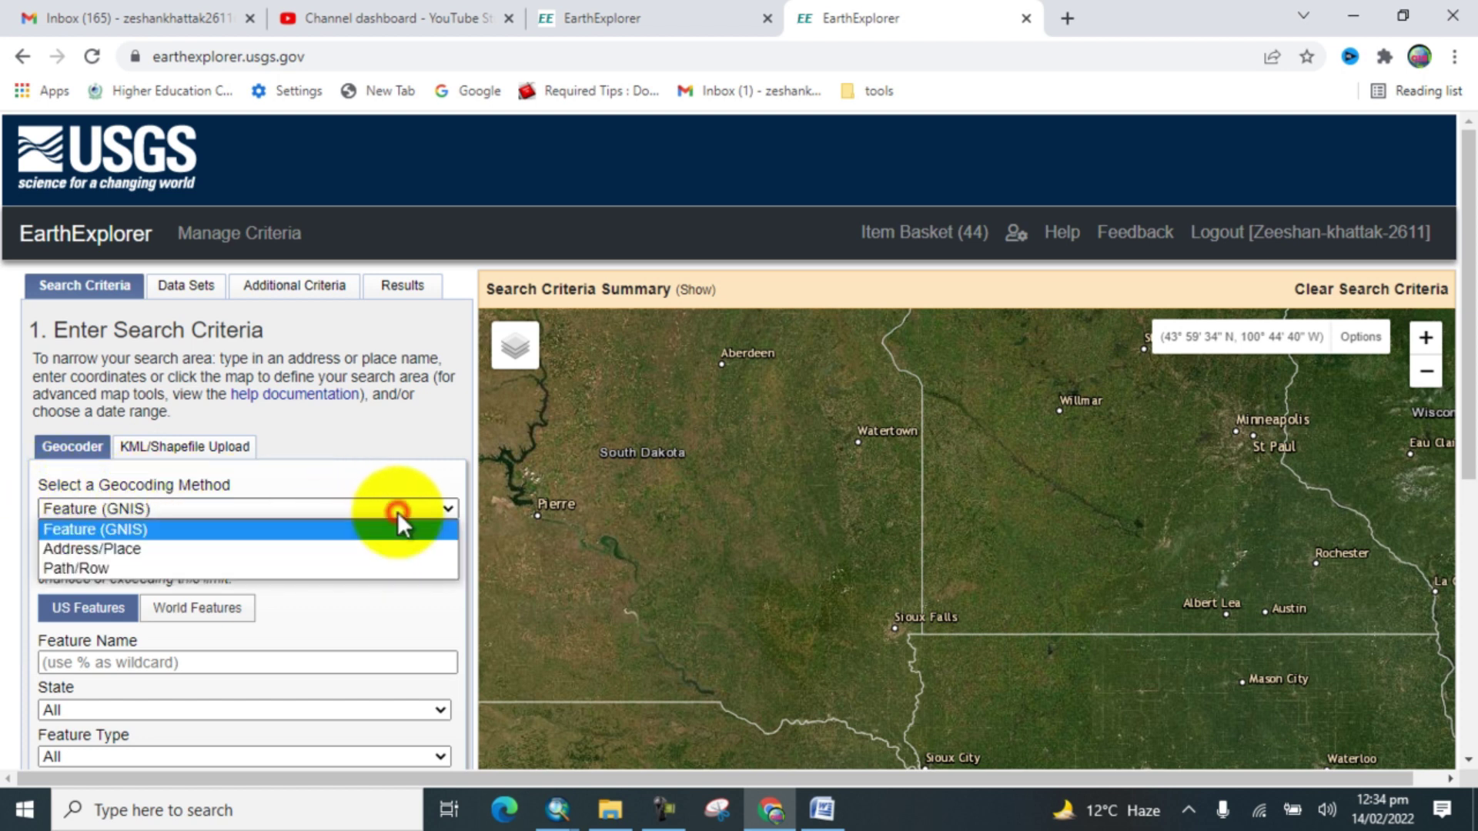
click(87, 545)
click(95, 575)
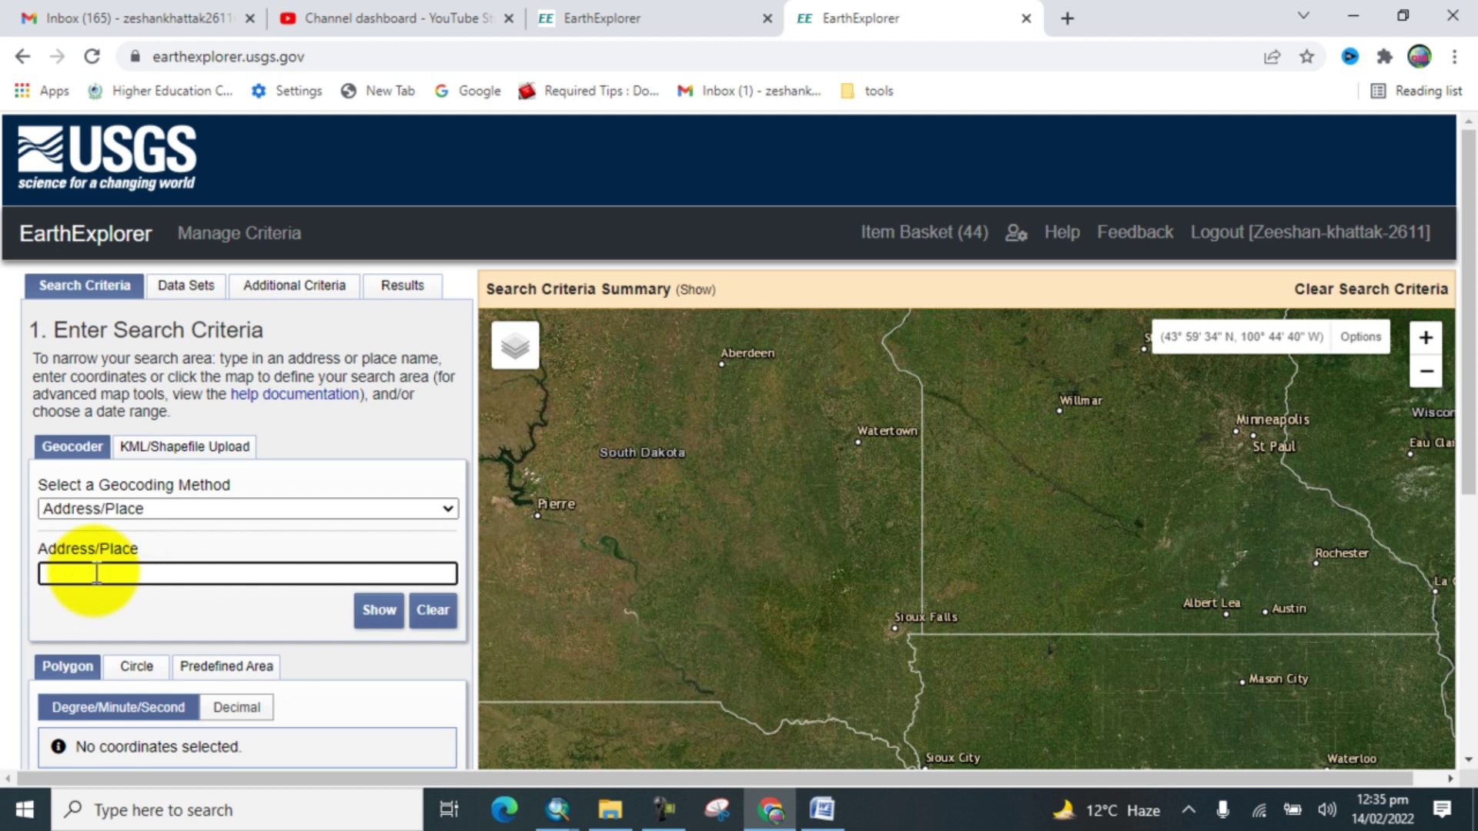
text(kk)
key(BackSpace)
text(pk,pakistan)
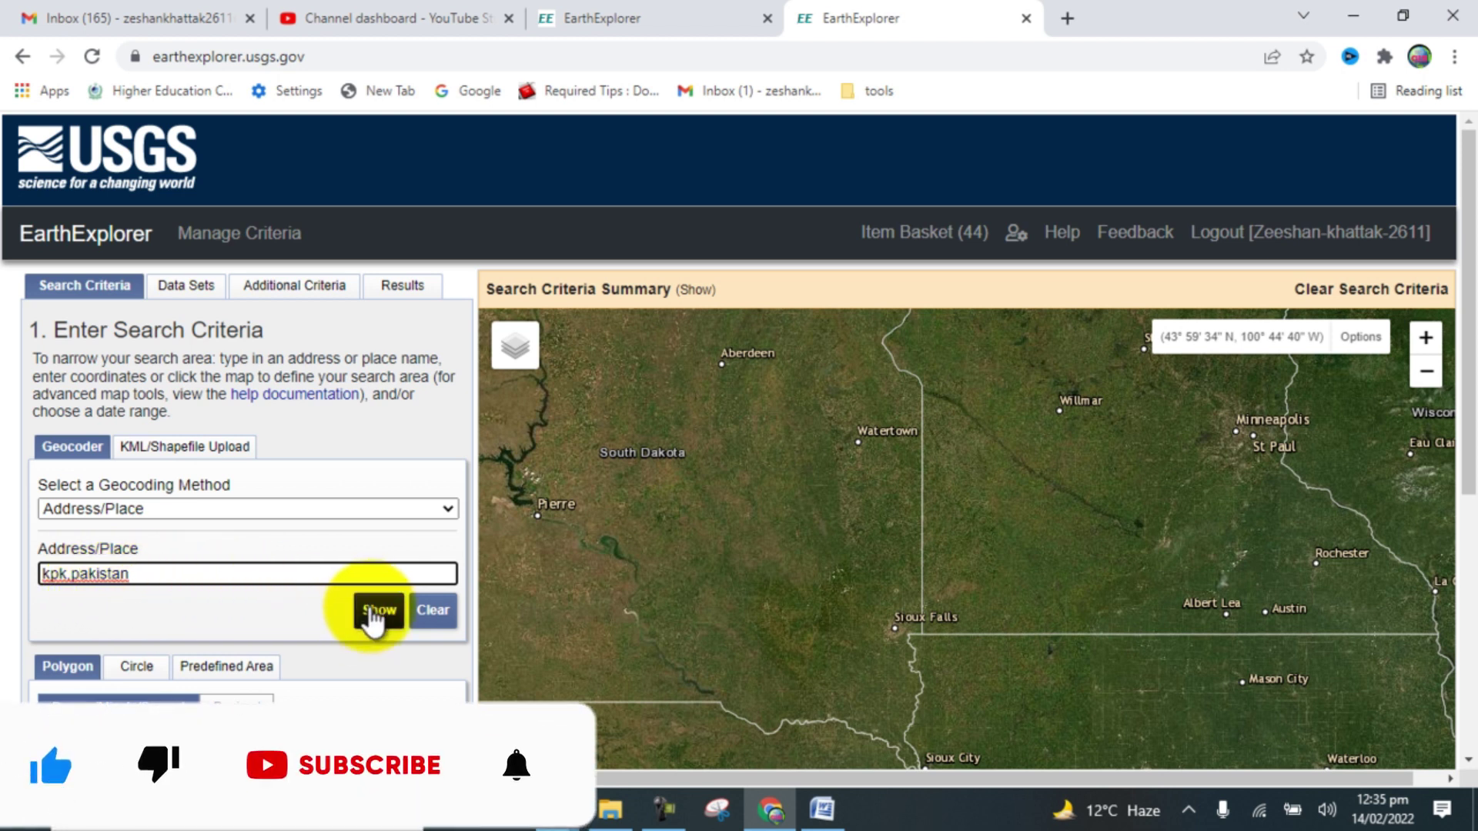
click(377, 610)
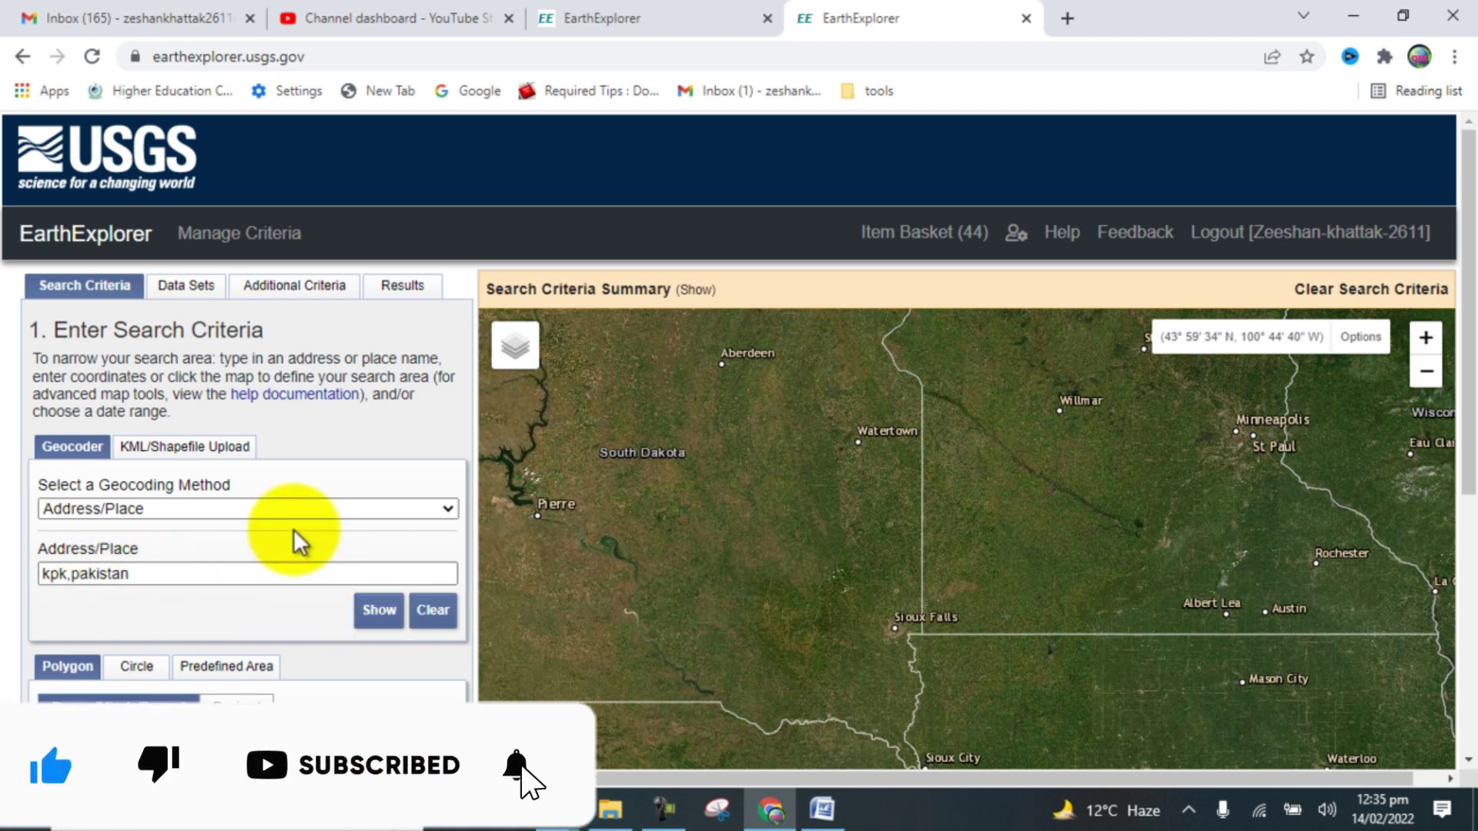
scroll(292, 543, down, 1)
scroll(292, 528, down, 1)
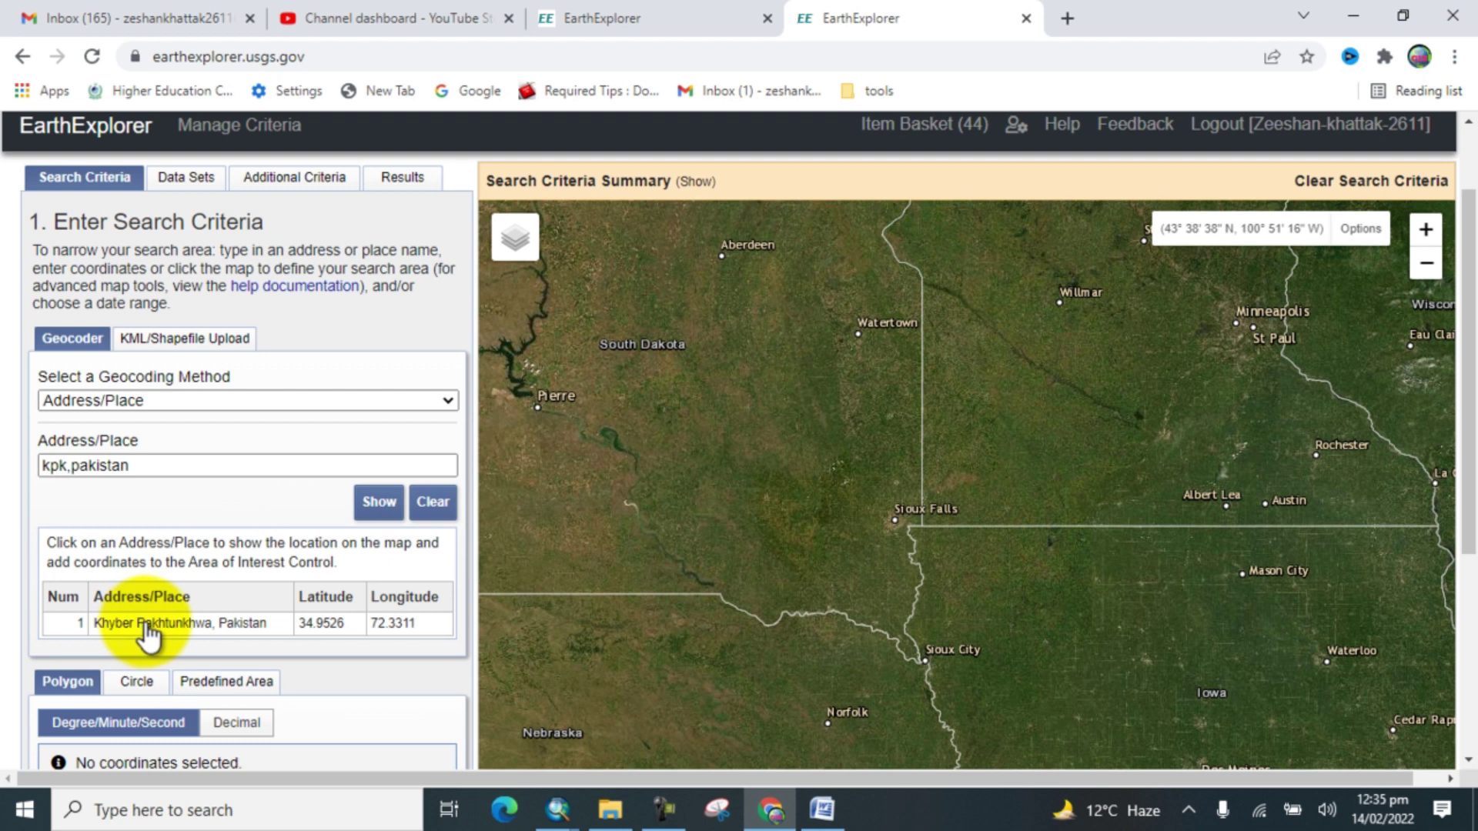
click(147, 624)
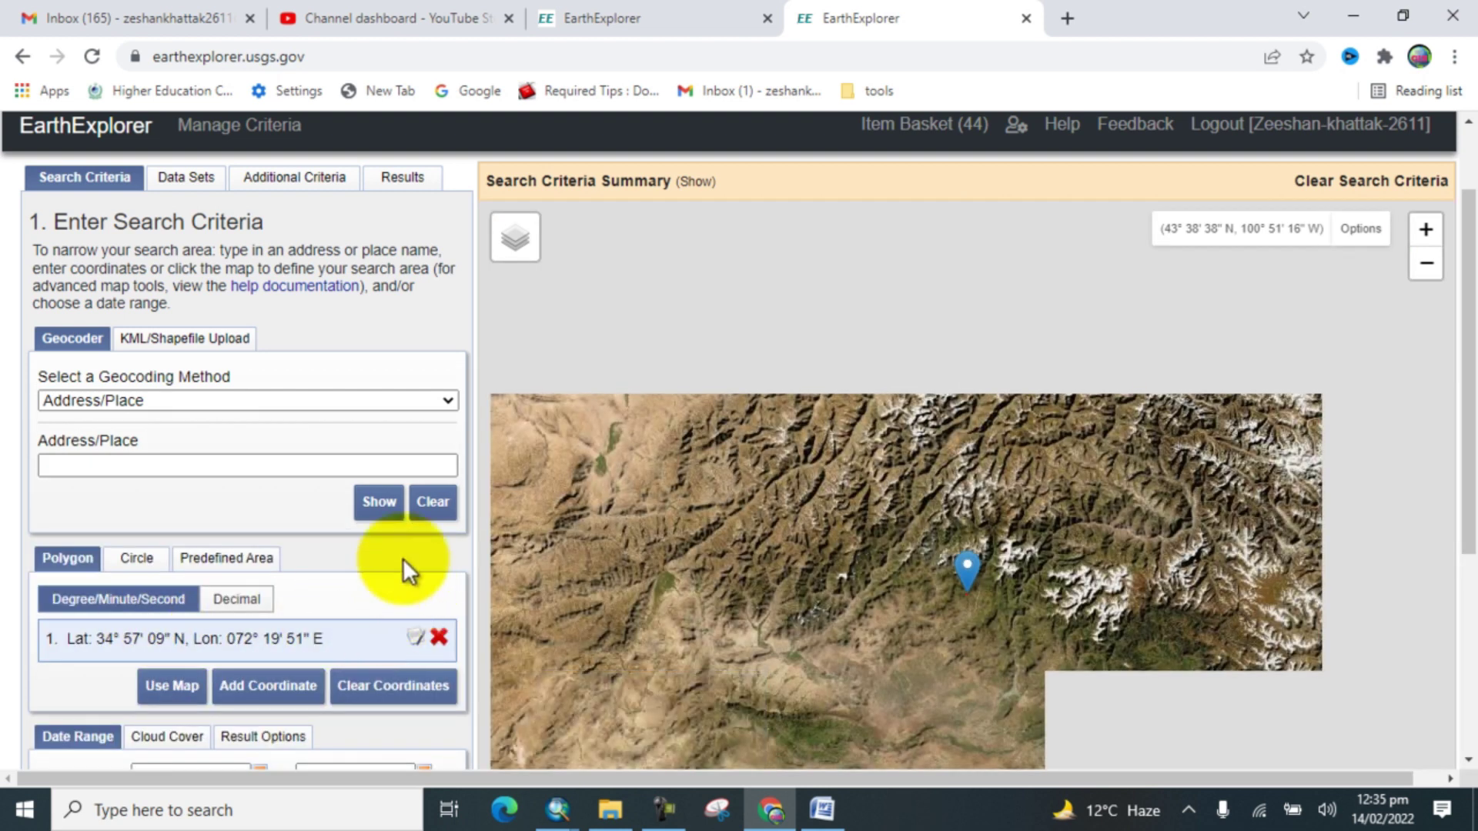
scroll(544, 428, up, 3)
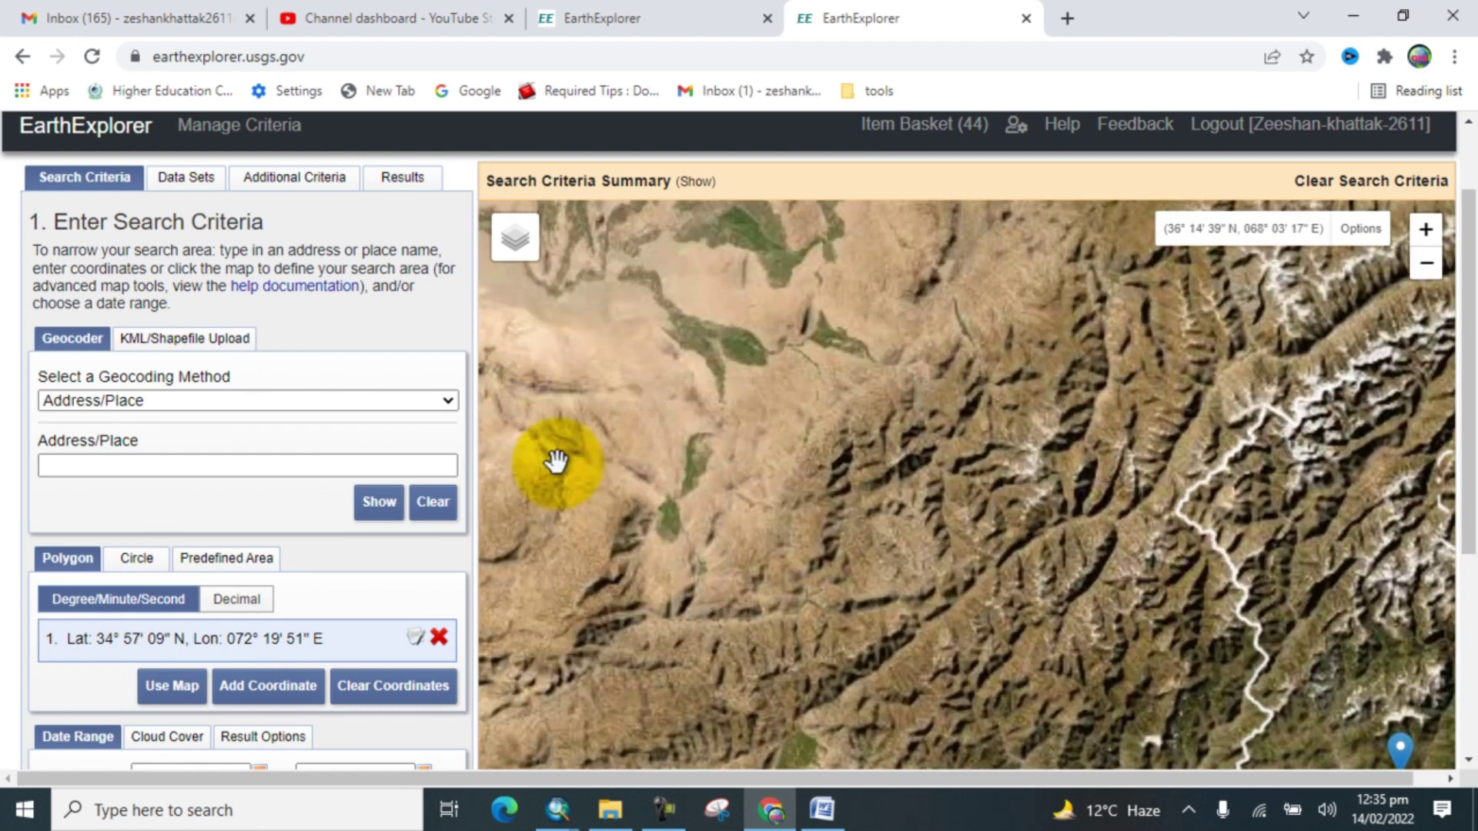
scroll(555, 462, down, 3)
scroll(759, 609, up, 2)
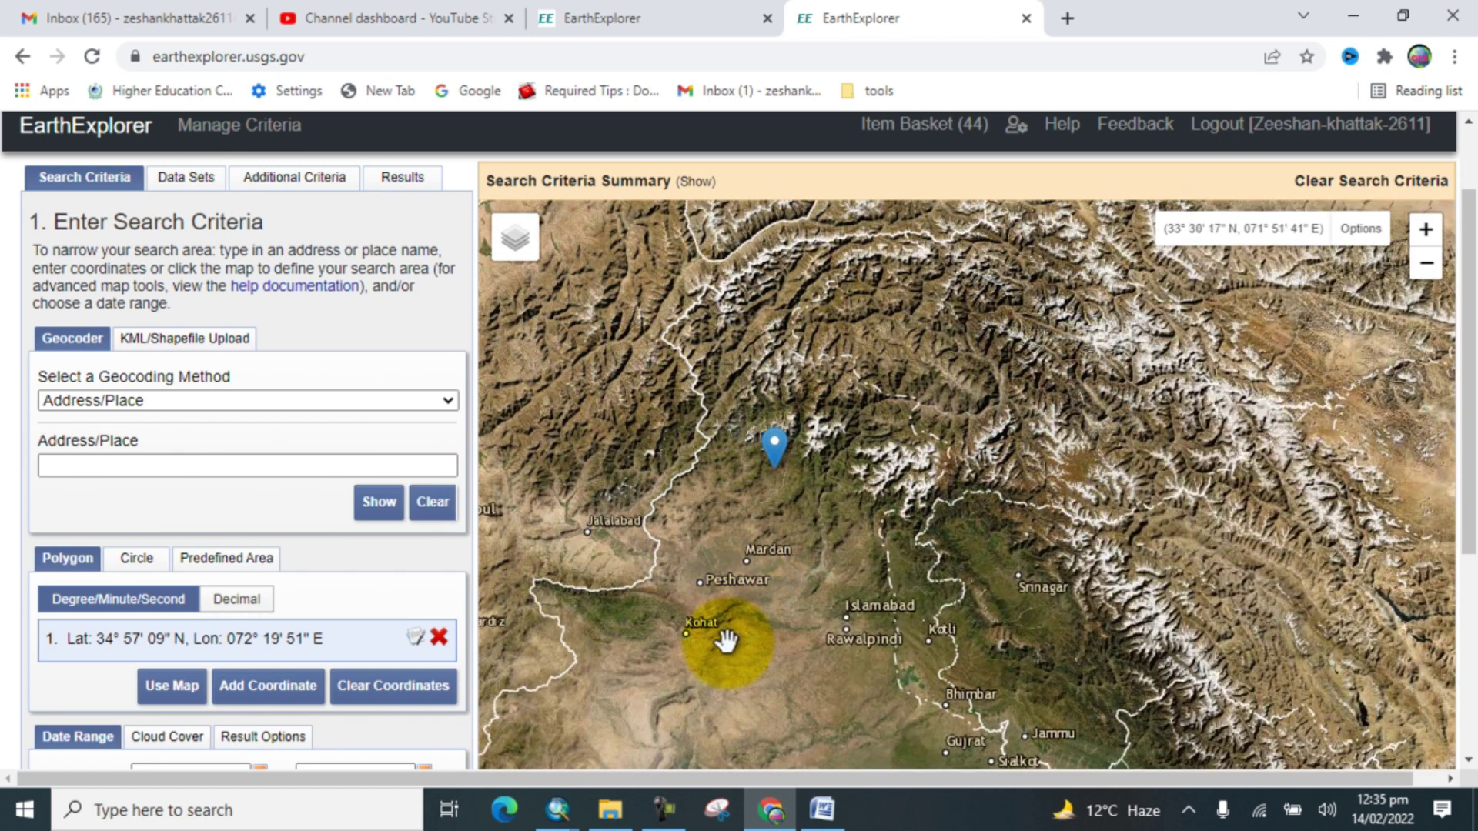
scroll(695, 629, down, 1)
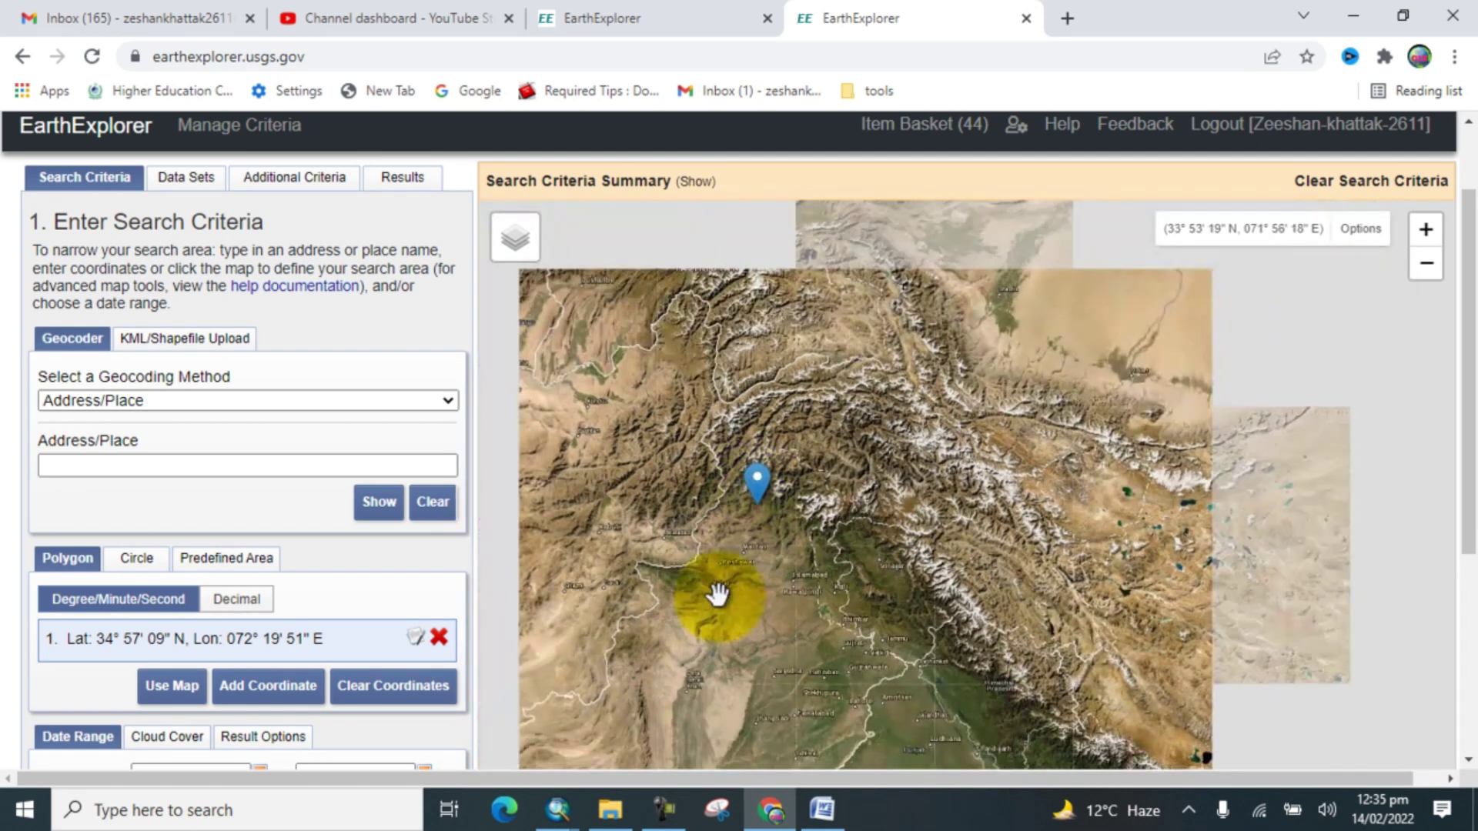
scroll(696, 623, up, 3)
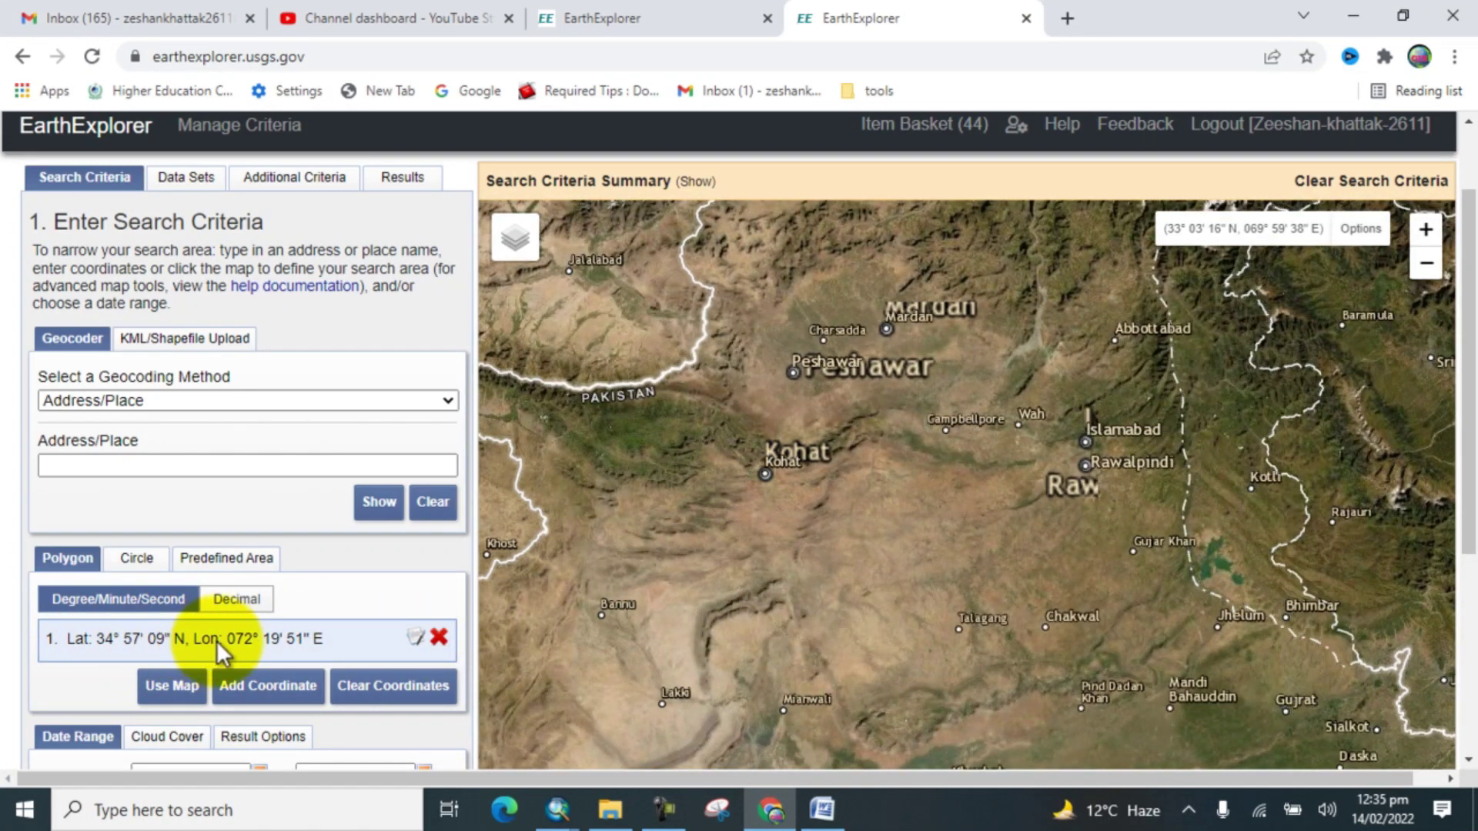
Step: Delete the Khyber Pakhtunkhwa point and draw a squared four-corner area around Kohat
click(440, 639)
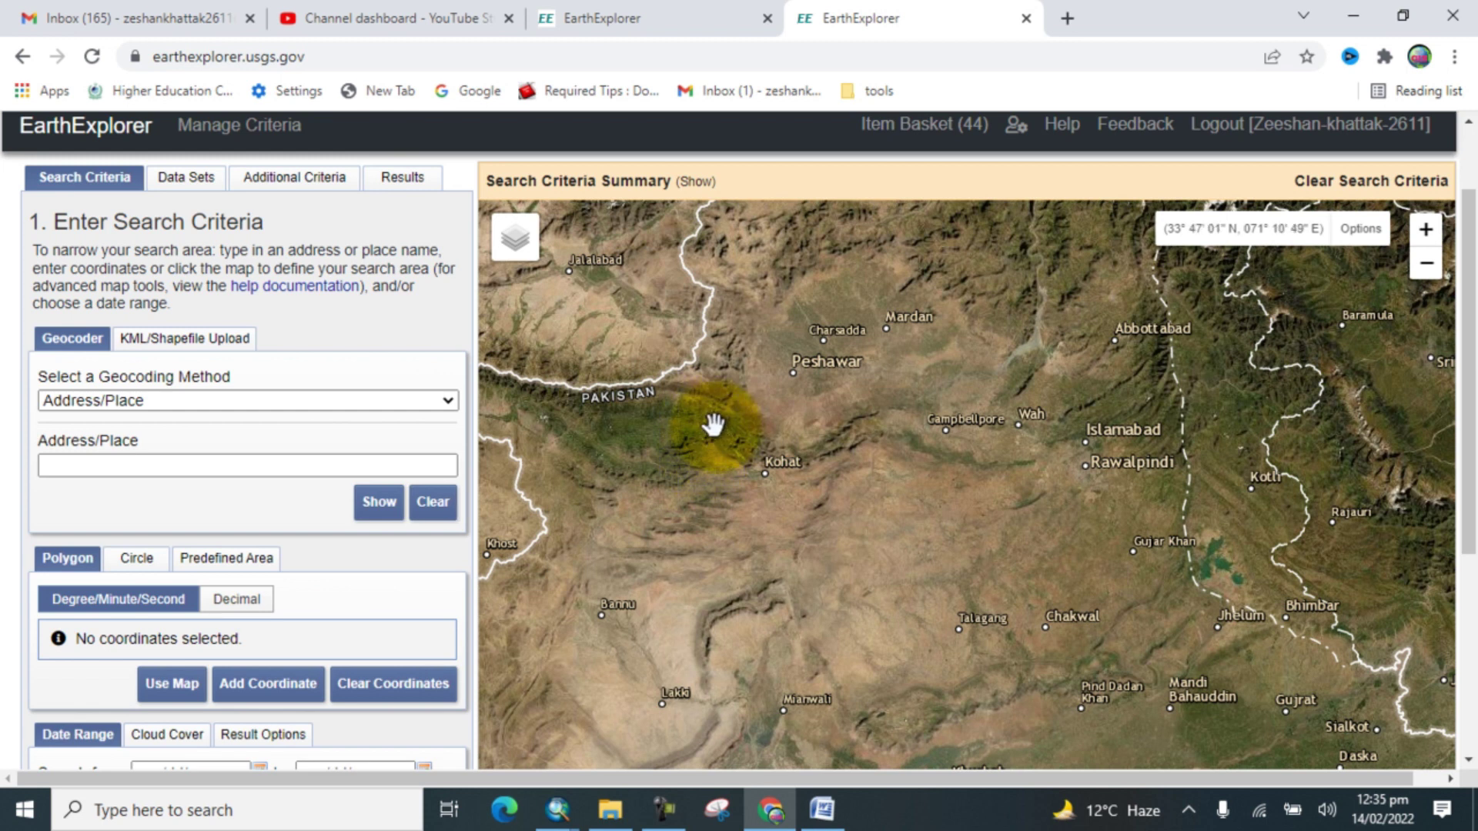
click(713, 425)
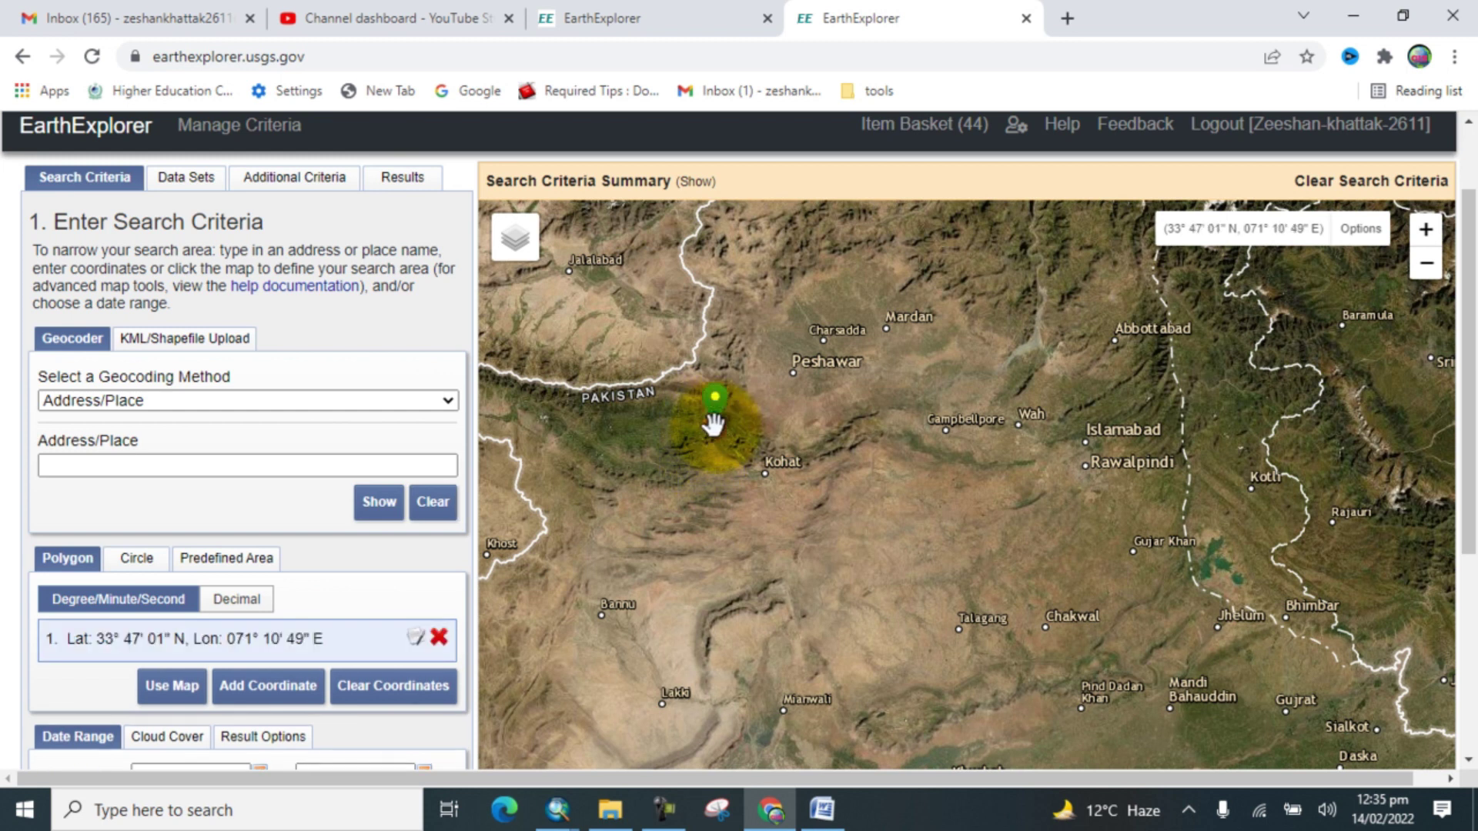
click(861, 420)
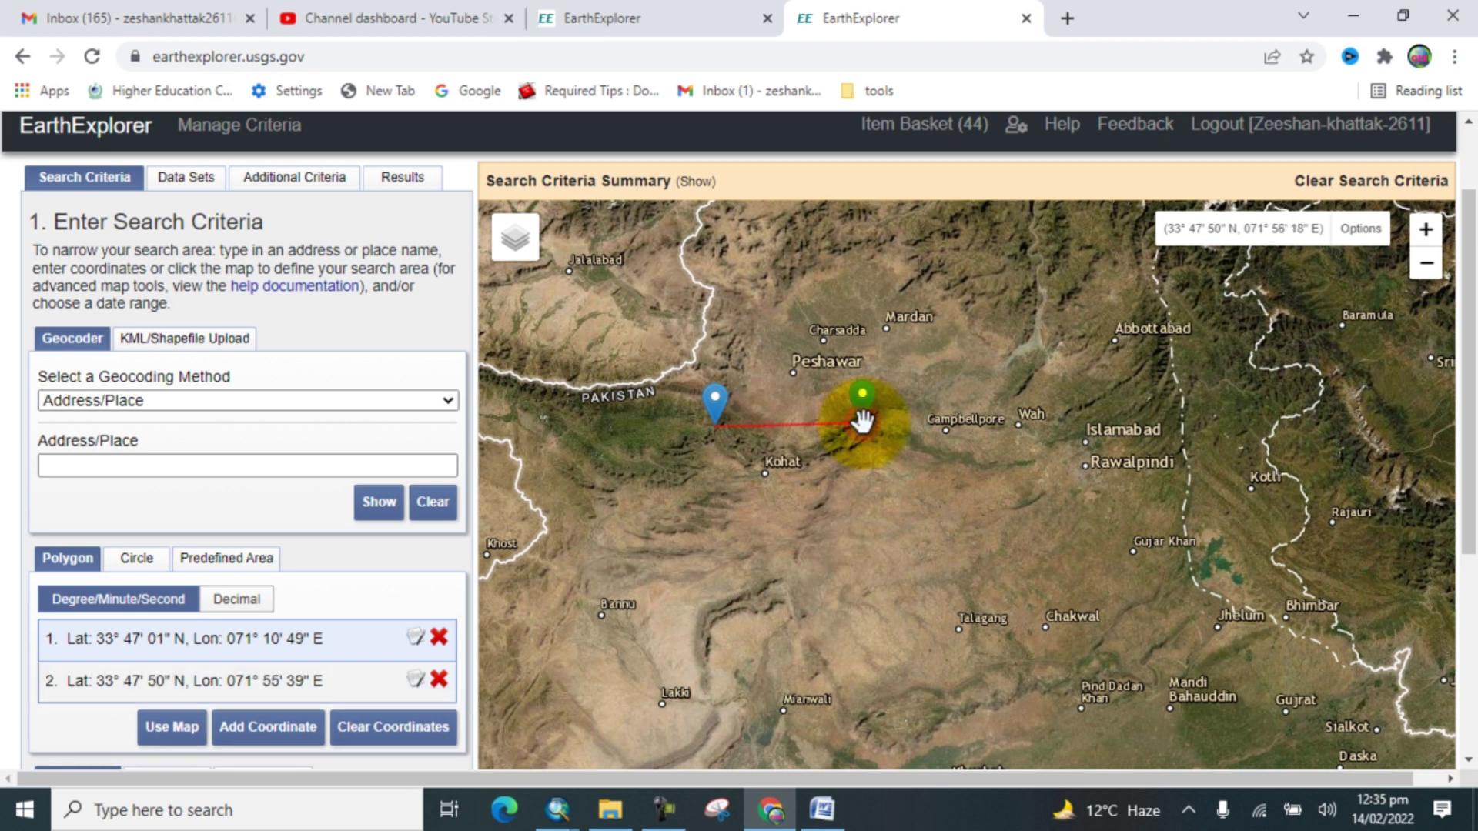
click(859, 532)
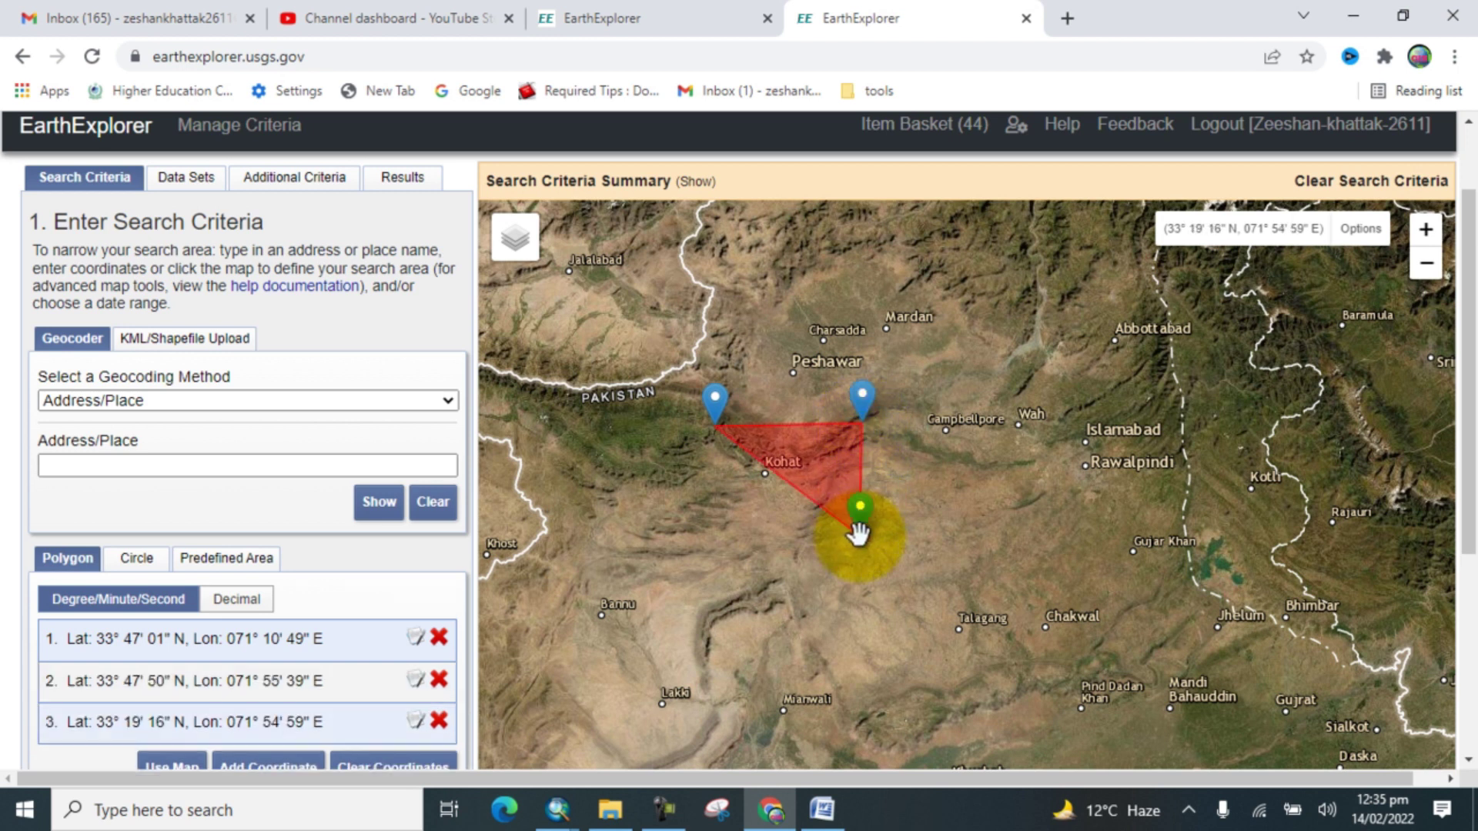
click(712, 534)
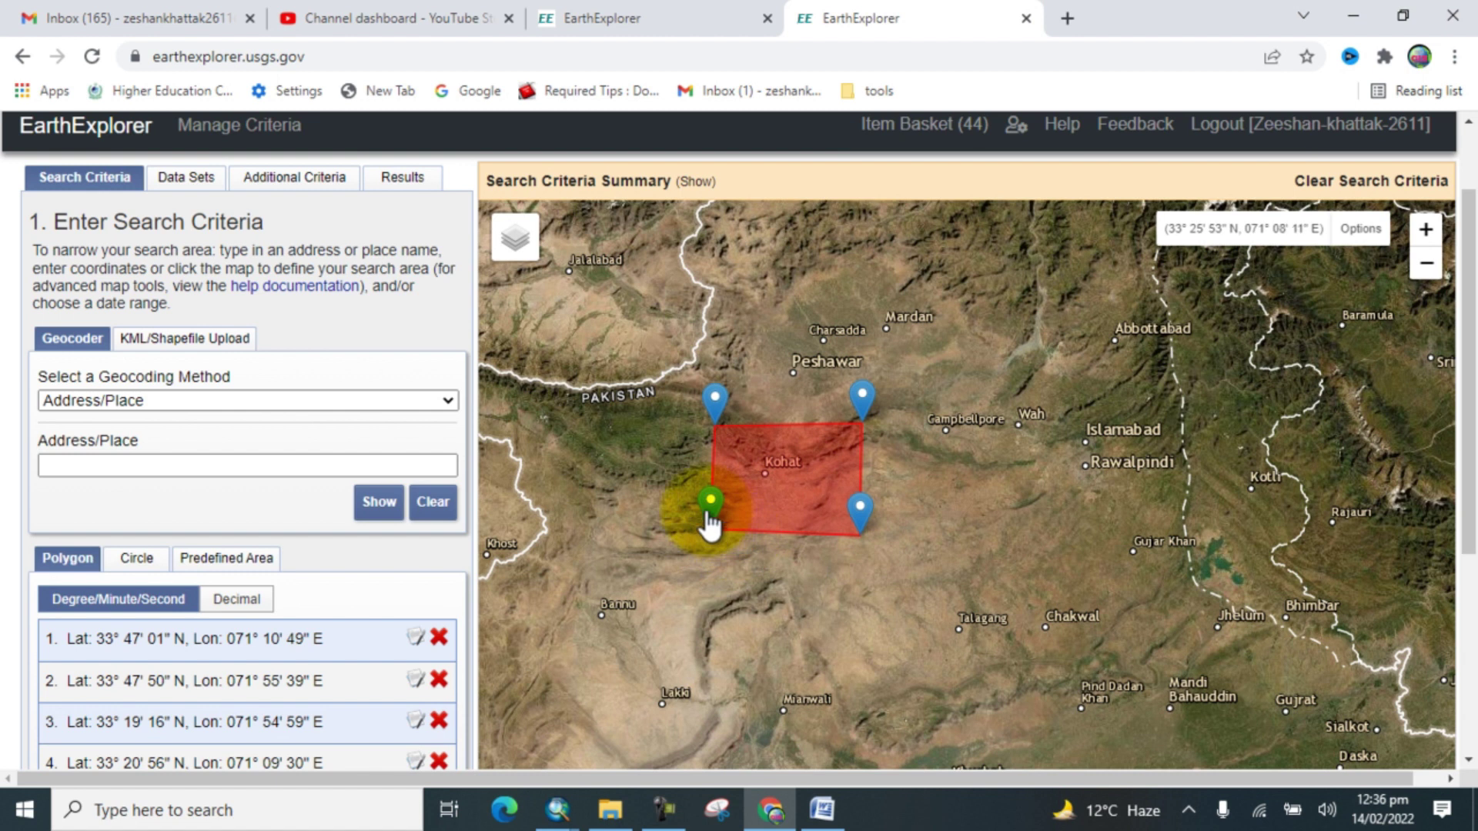
drag(715, 542, 721, 553)
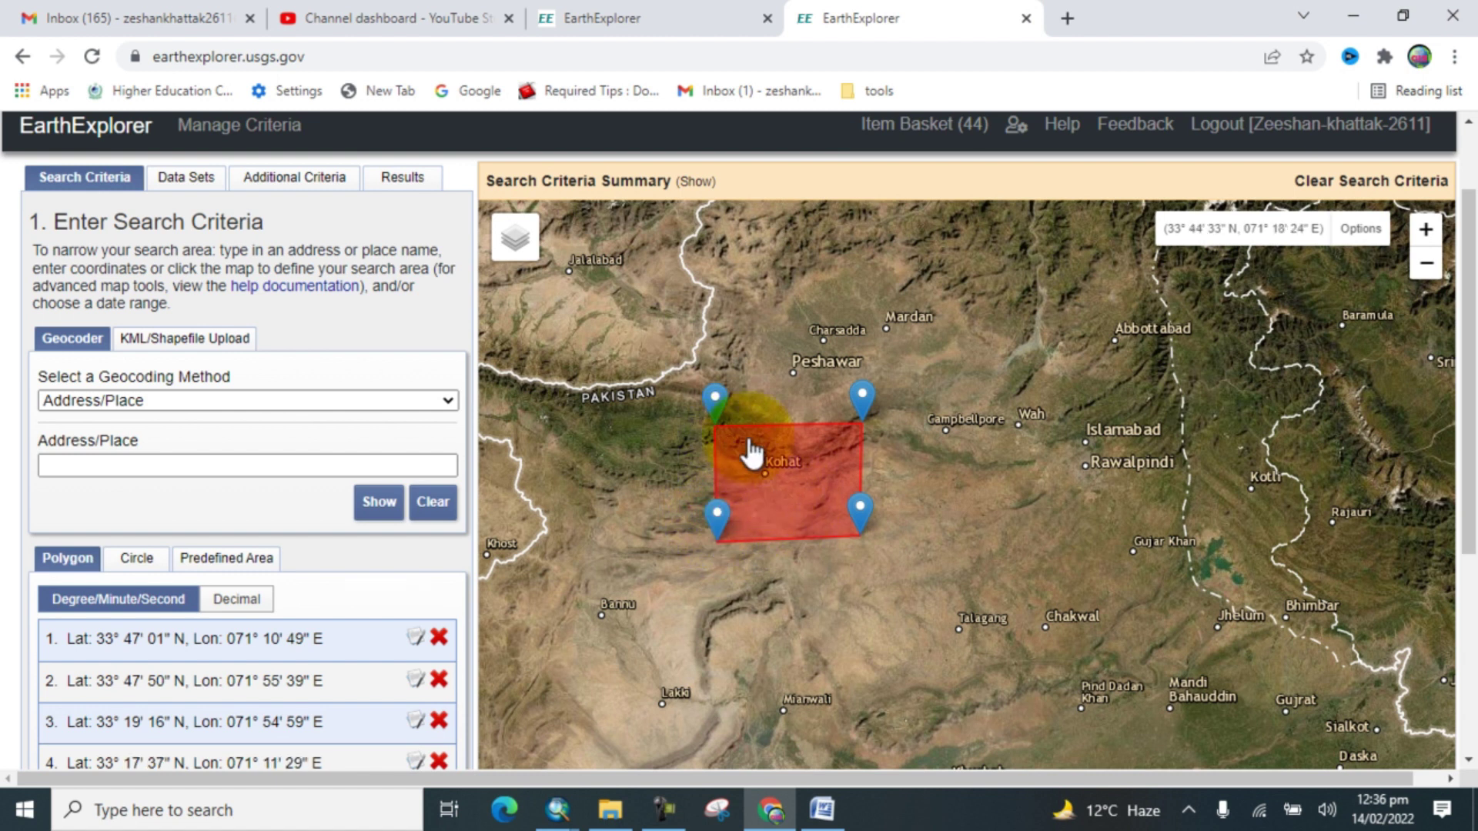
scroll(358, 464, down, 3)
scroll(359, 465, down, 3)
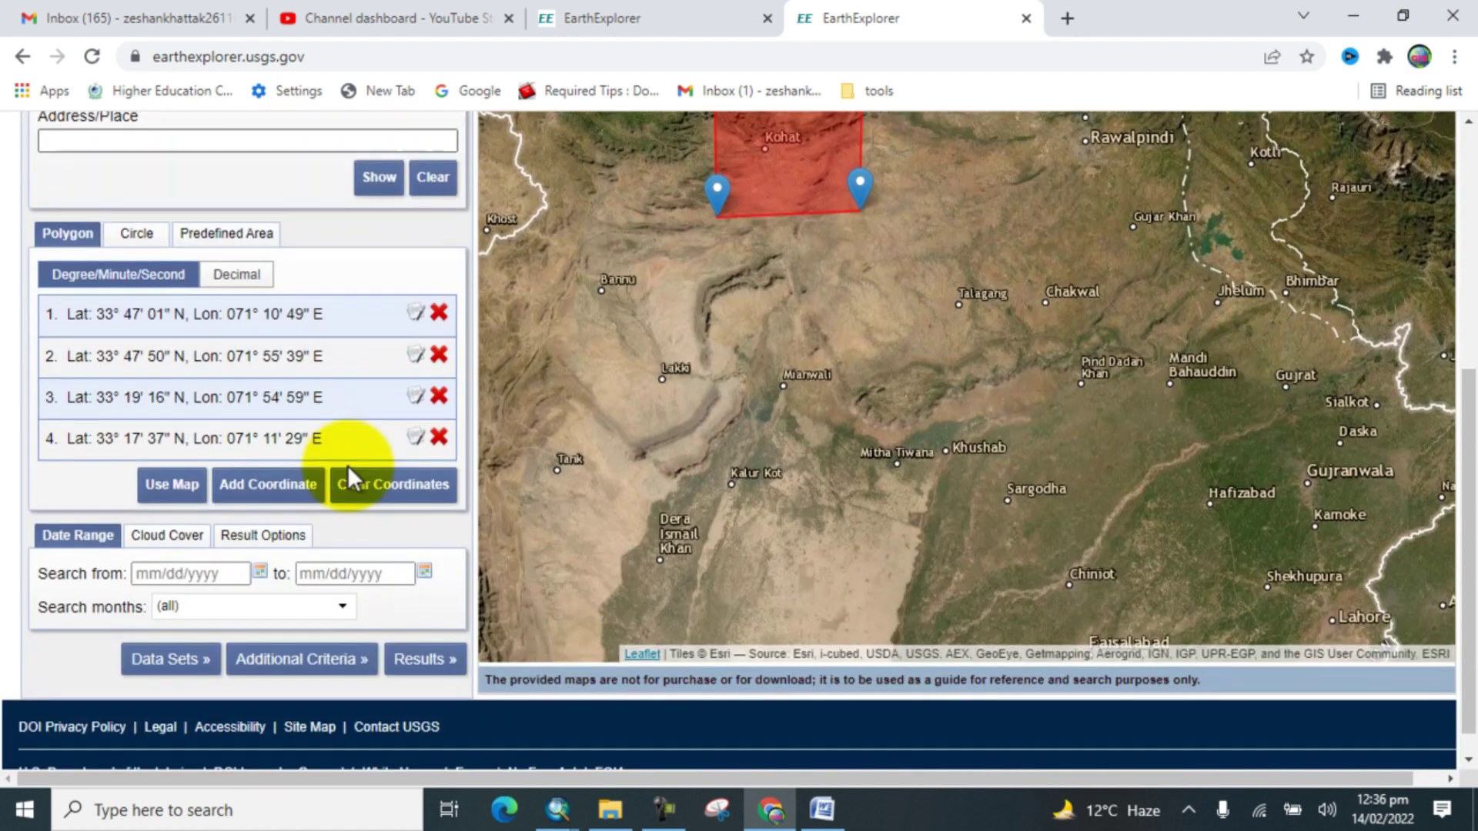
Step: Set the search date range from 01/01/2022 to 02/13/2022
click(143, 573)
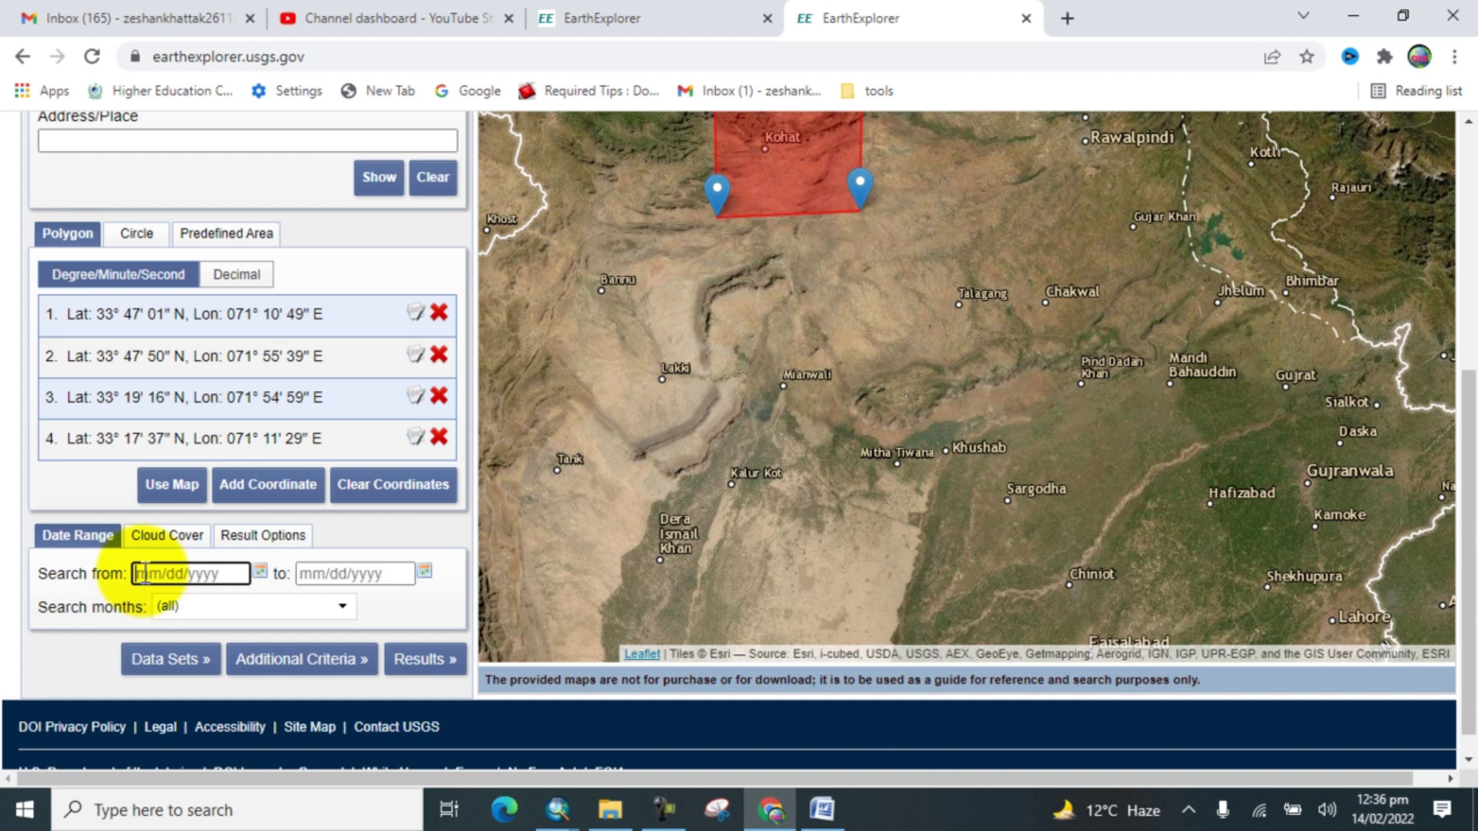
text(01/01/2022)
key(End)
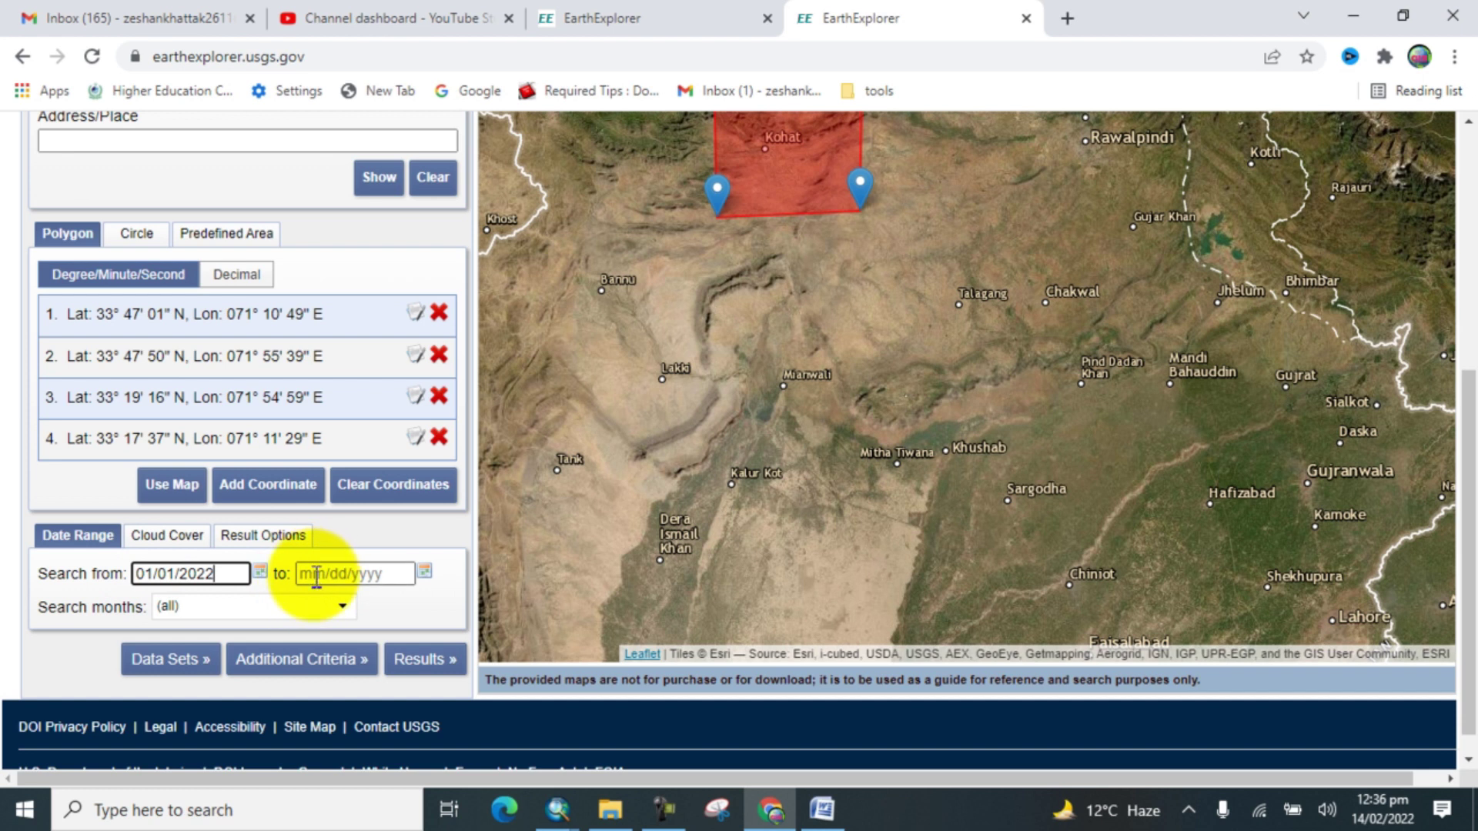
click(314, 574)
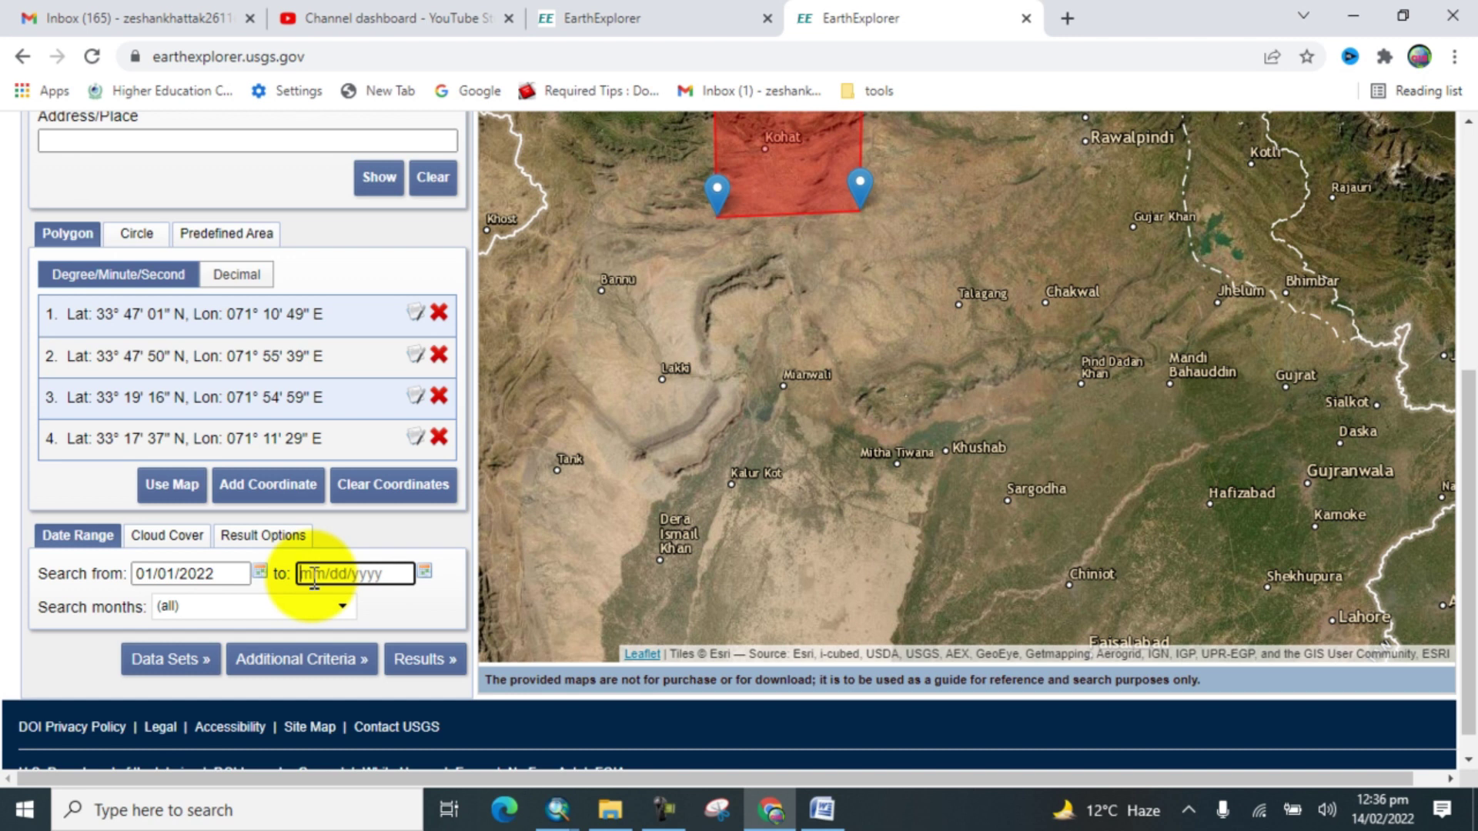
text(02/13/2022)
Step: Limit cloud cover to 0%–10% and continue to Additional Criteria
click(165, 535)
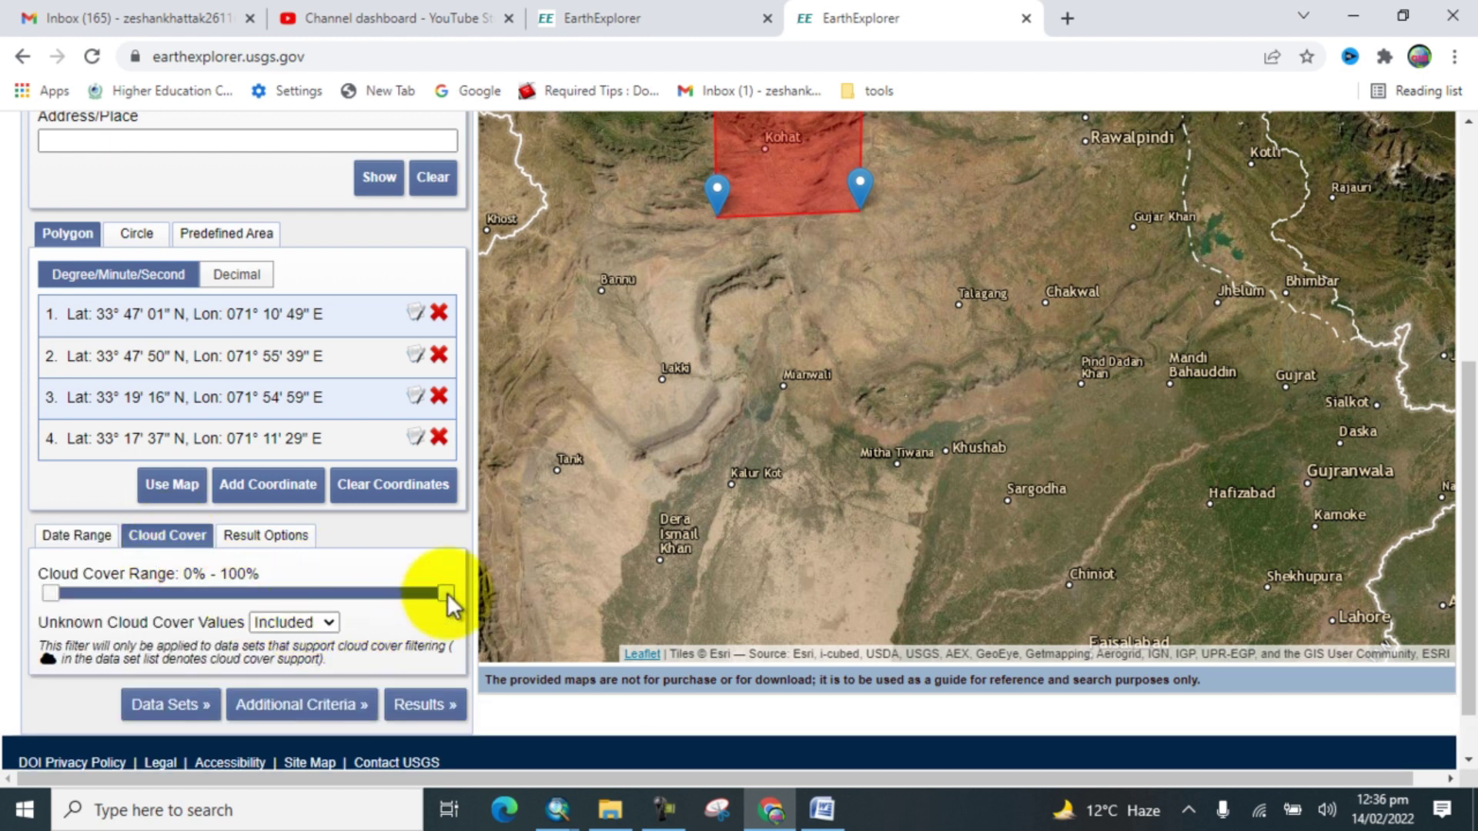
drag(447, 592, 225, 596)
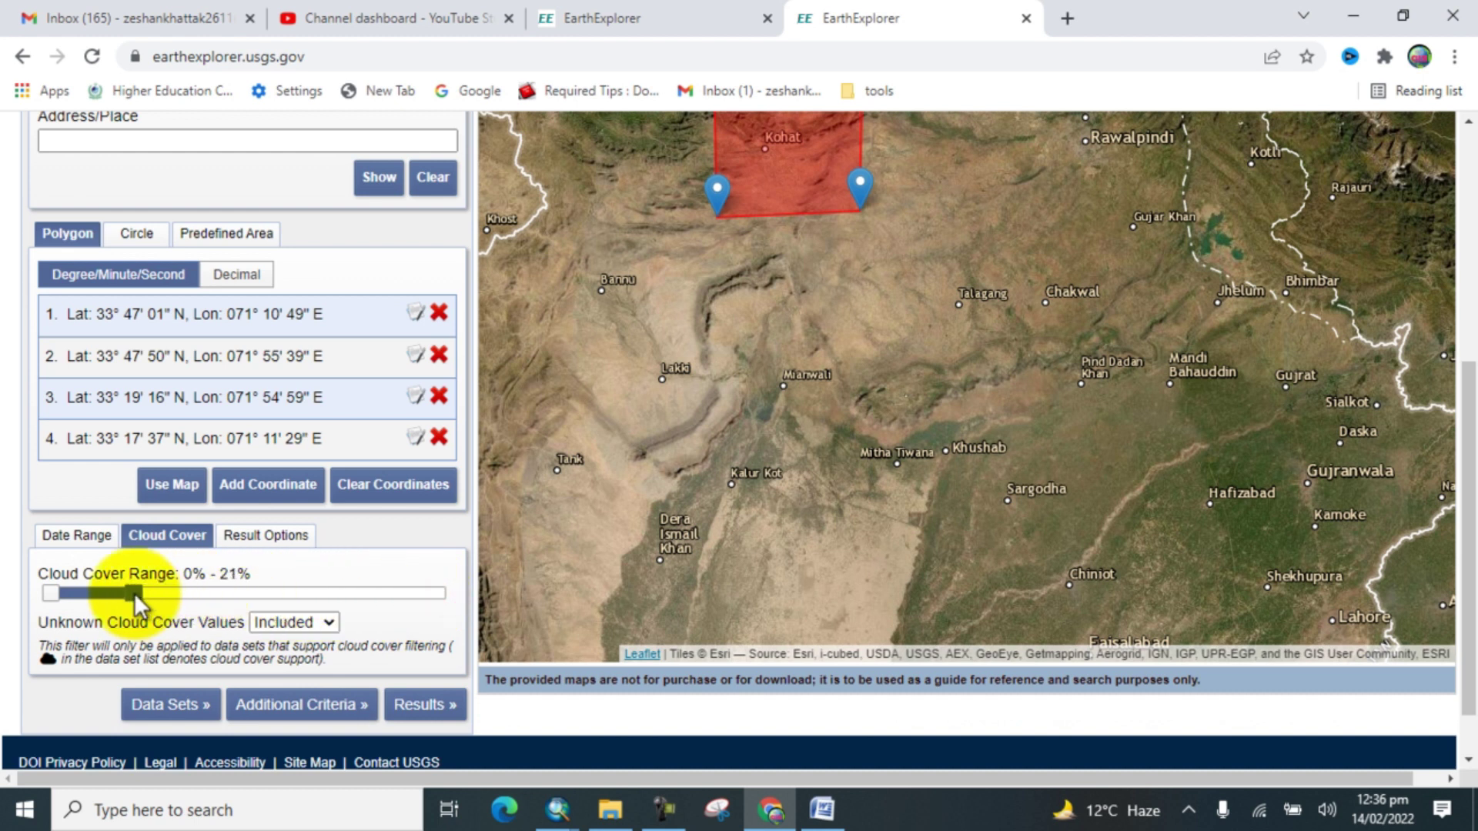
drag(105, 593, 92, 593)
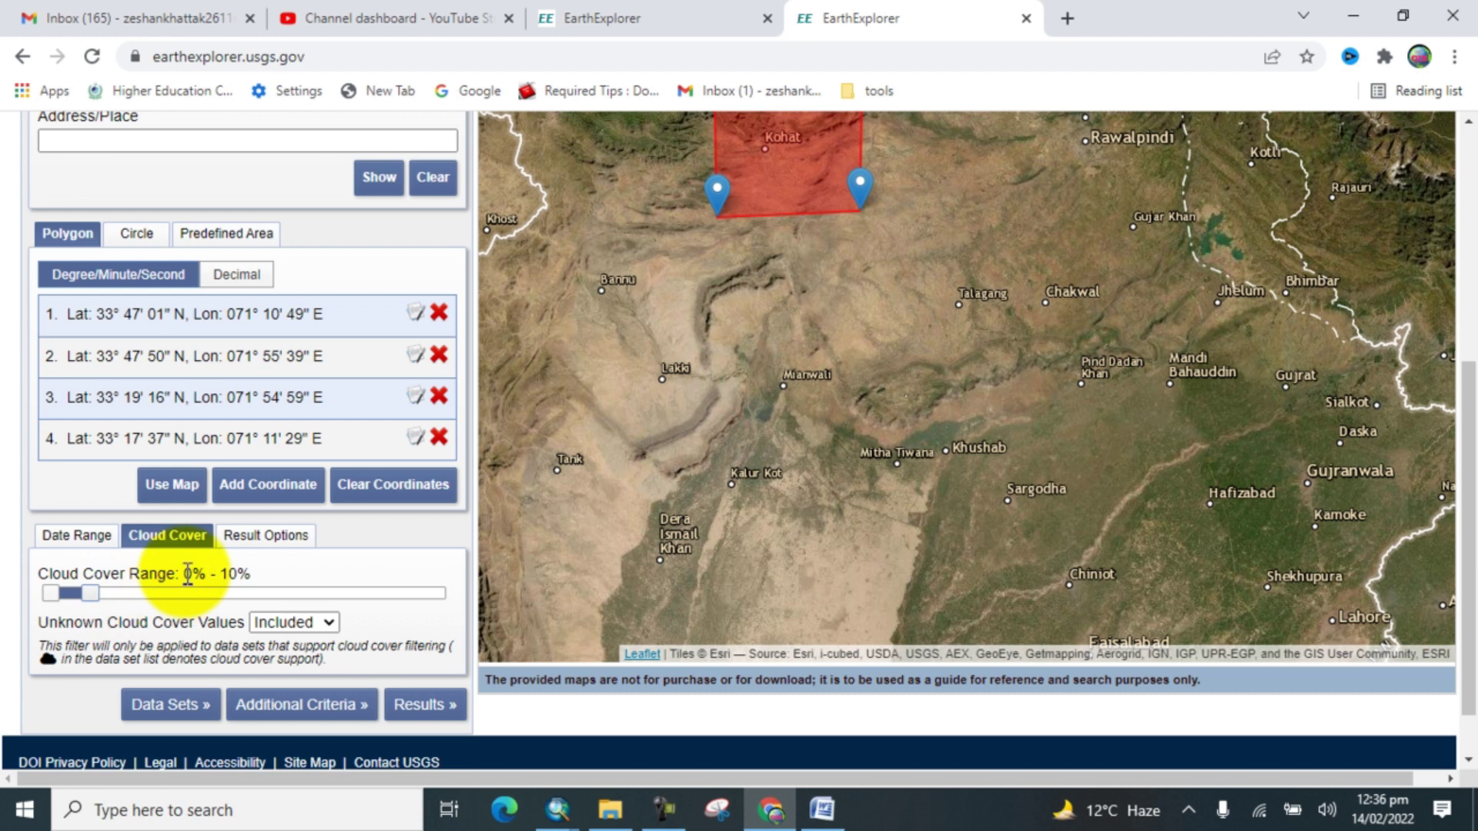
click(295, 706)
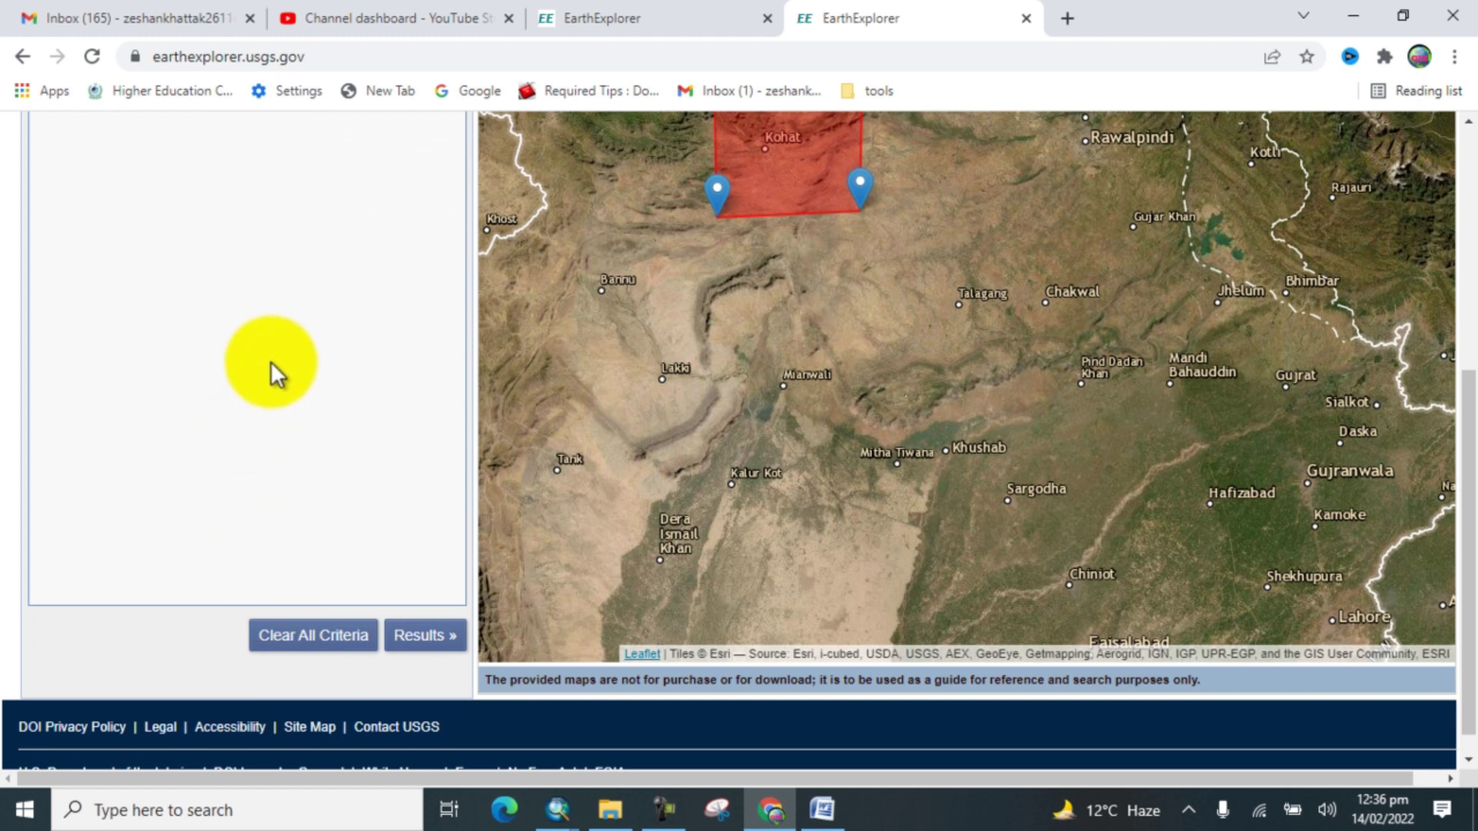
scroll(276, 360, up, 5)
scroll(275, 360, up, 5)
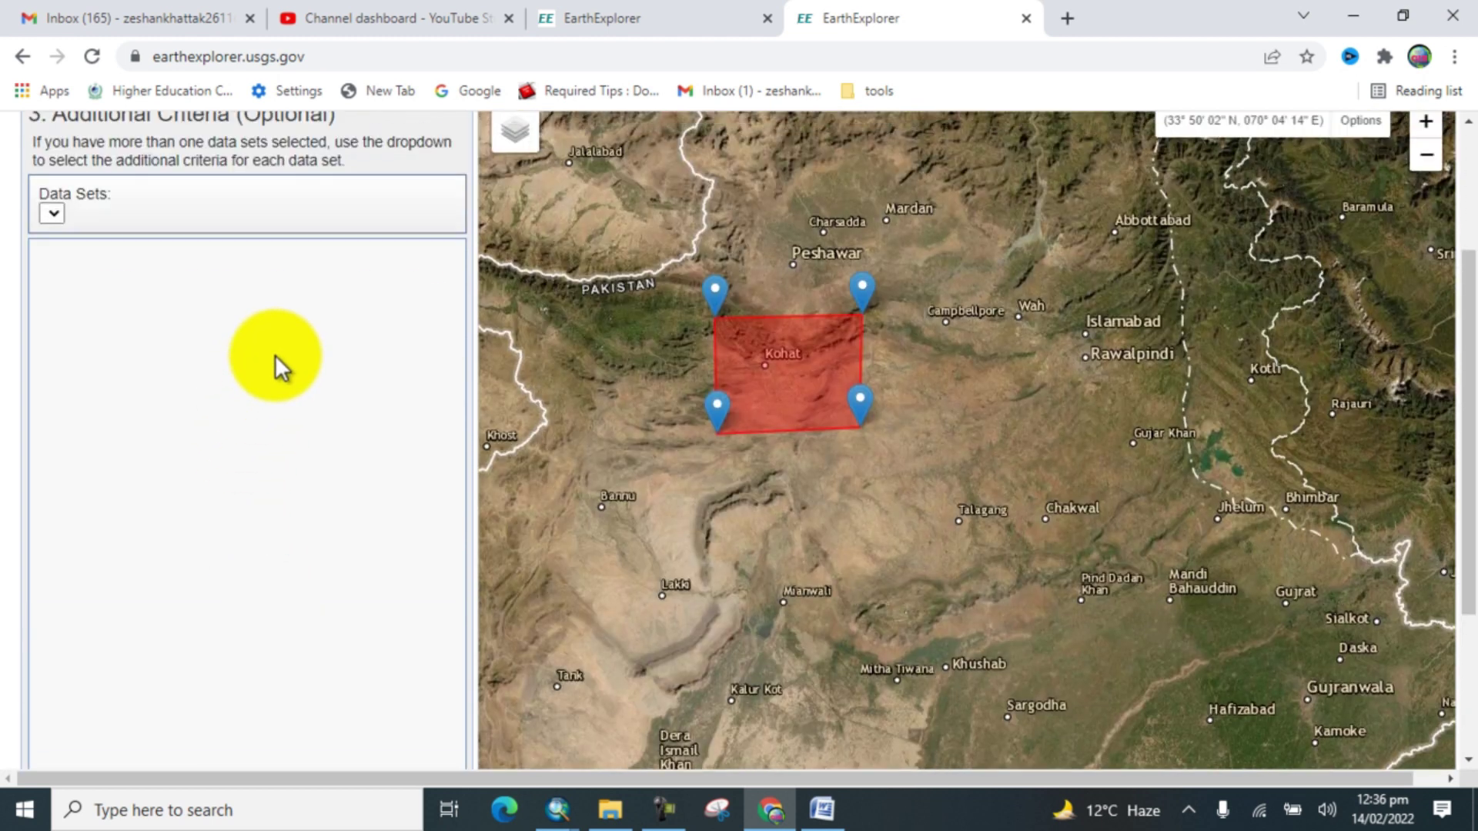
scroll(281, 368, down, 1)
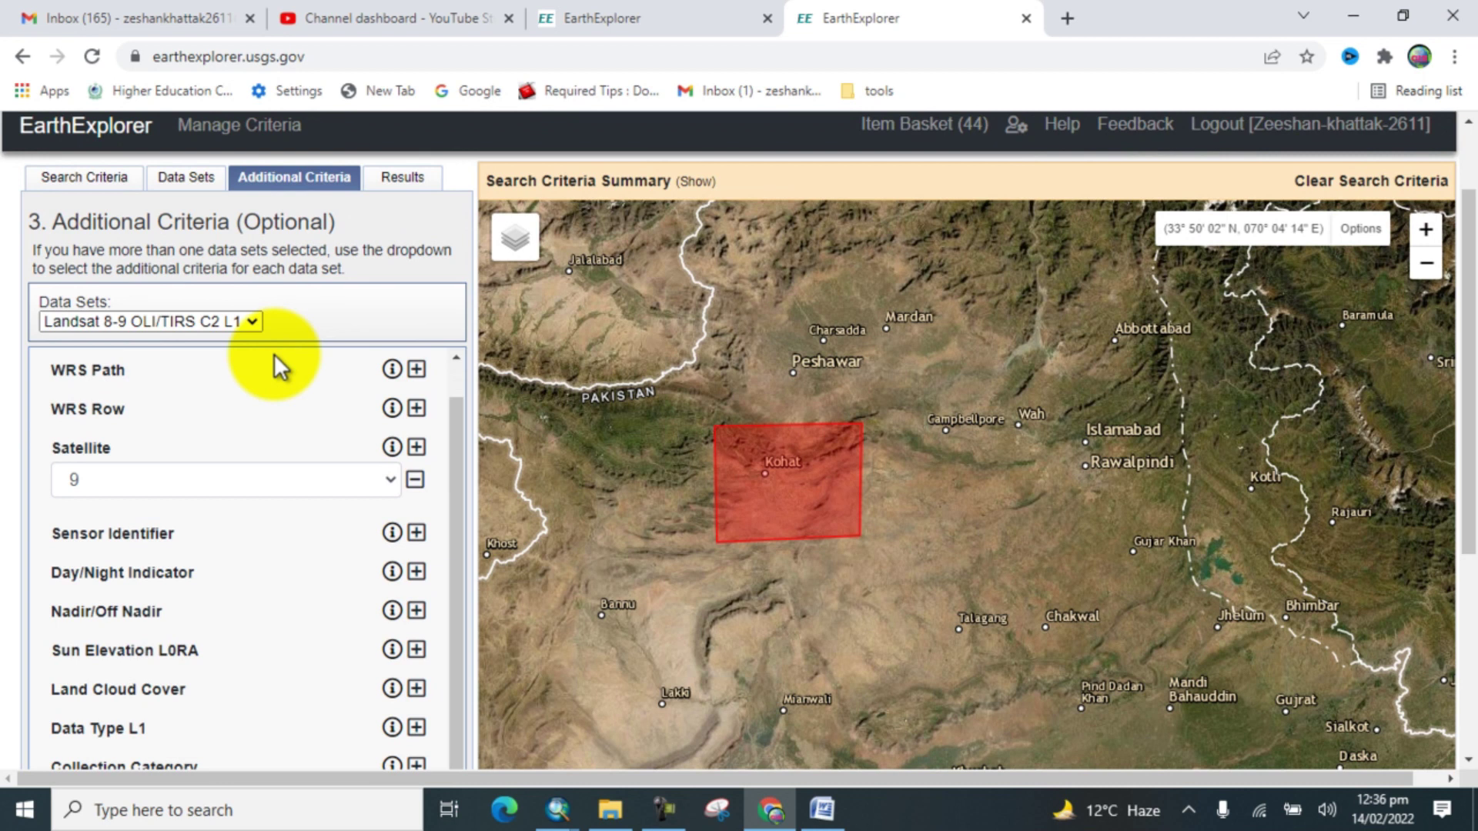
scroll(280, 367, down, 2)
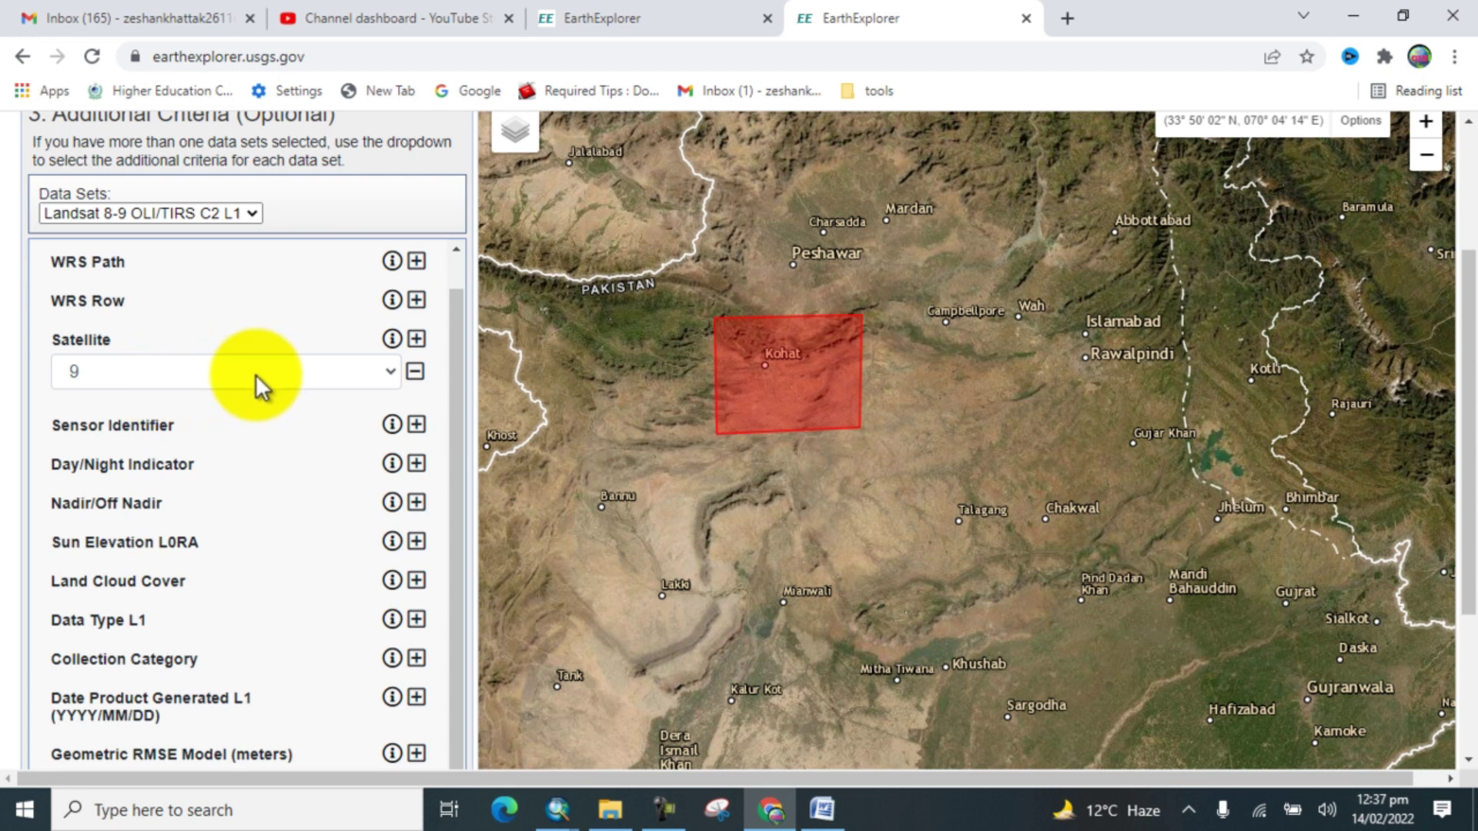
scroll(255, 374, up, 1)
scroll(259, 375, down, 1)
scroll(663, 491, up, 2)
scroll(613, 438, down, 2)
scroll(348, 362, up, 3)
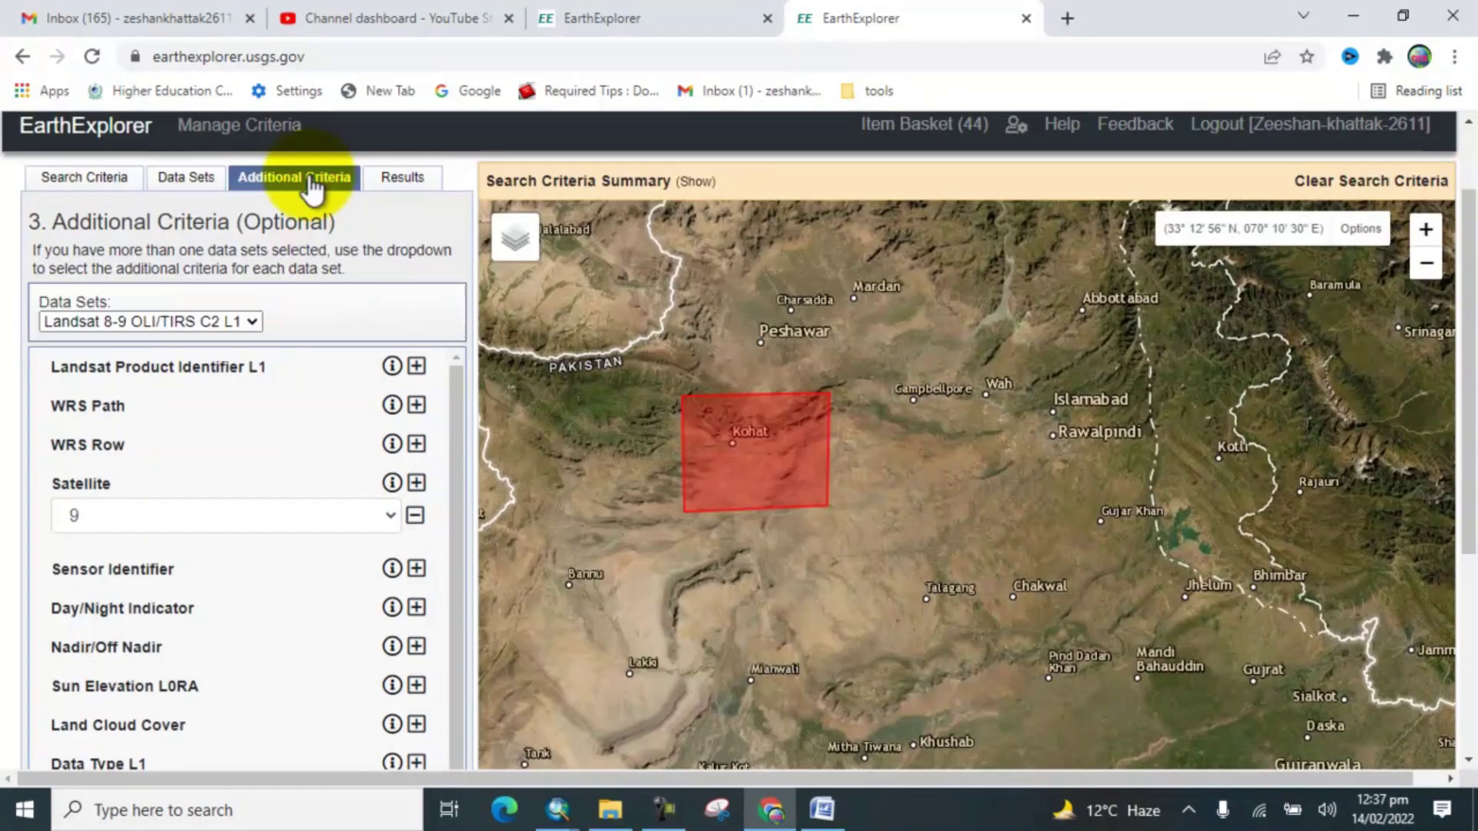
Step: Tick Landsat 8-9 OLI/TIRS C2 L2 under Collection 2 Level-2 and dismiss the Landsat 9 notice
click(188, 179)
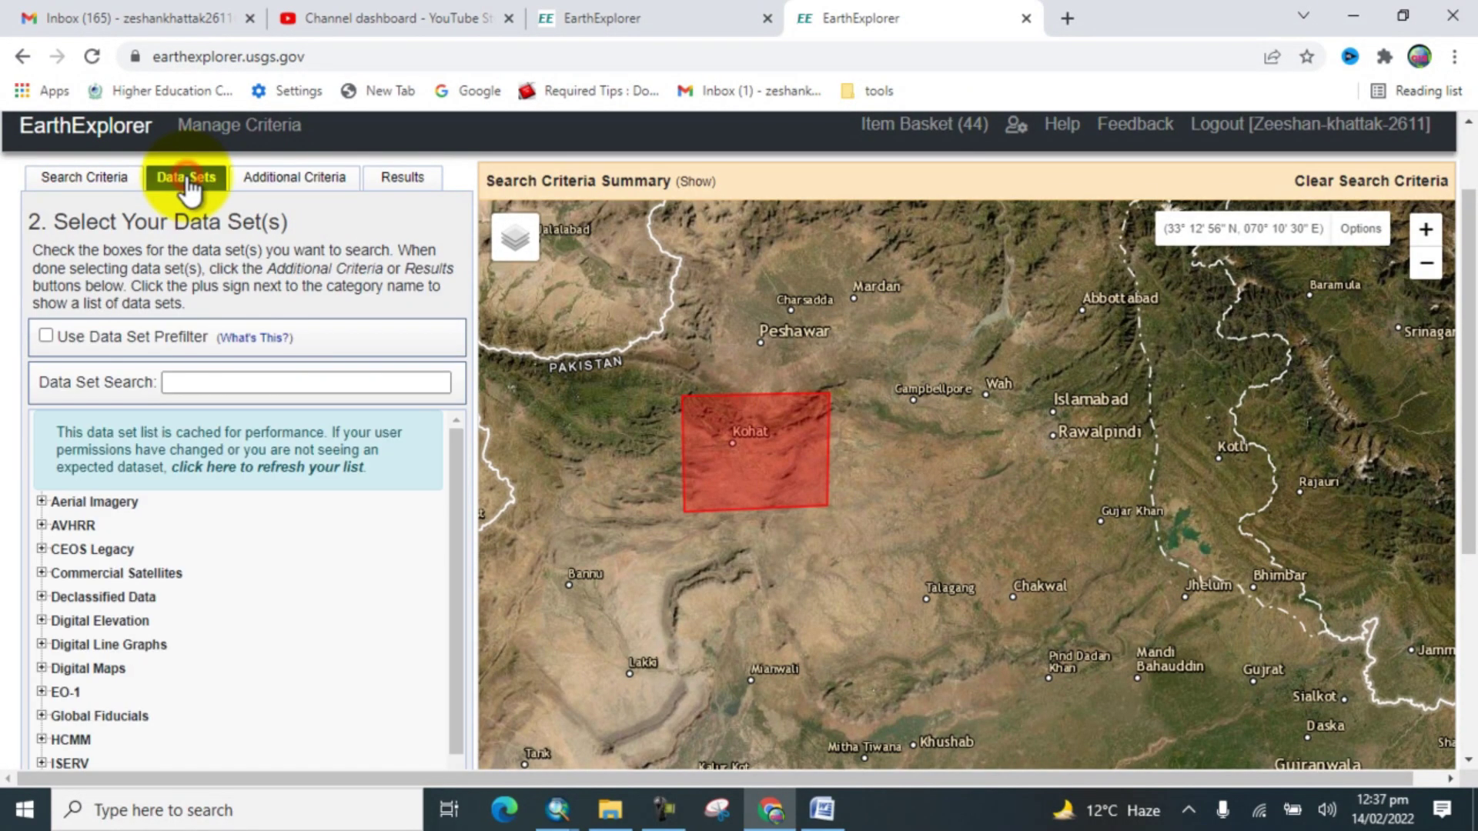
scroll(162, 485, down, 3)
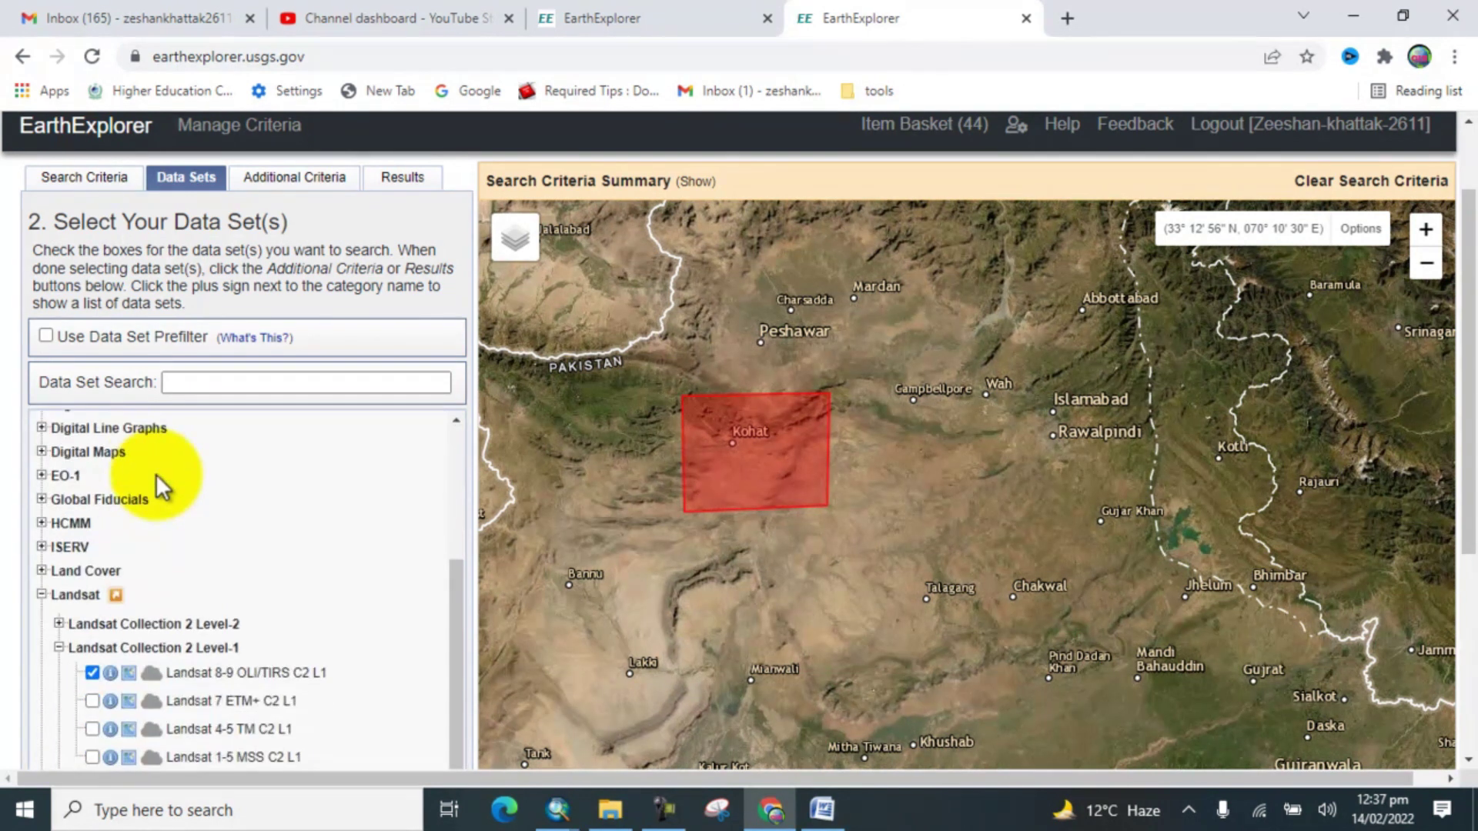
scroll(116, 496, down, 2)
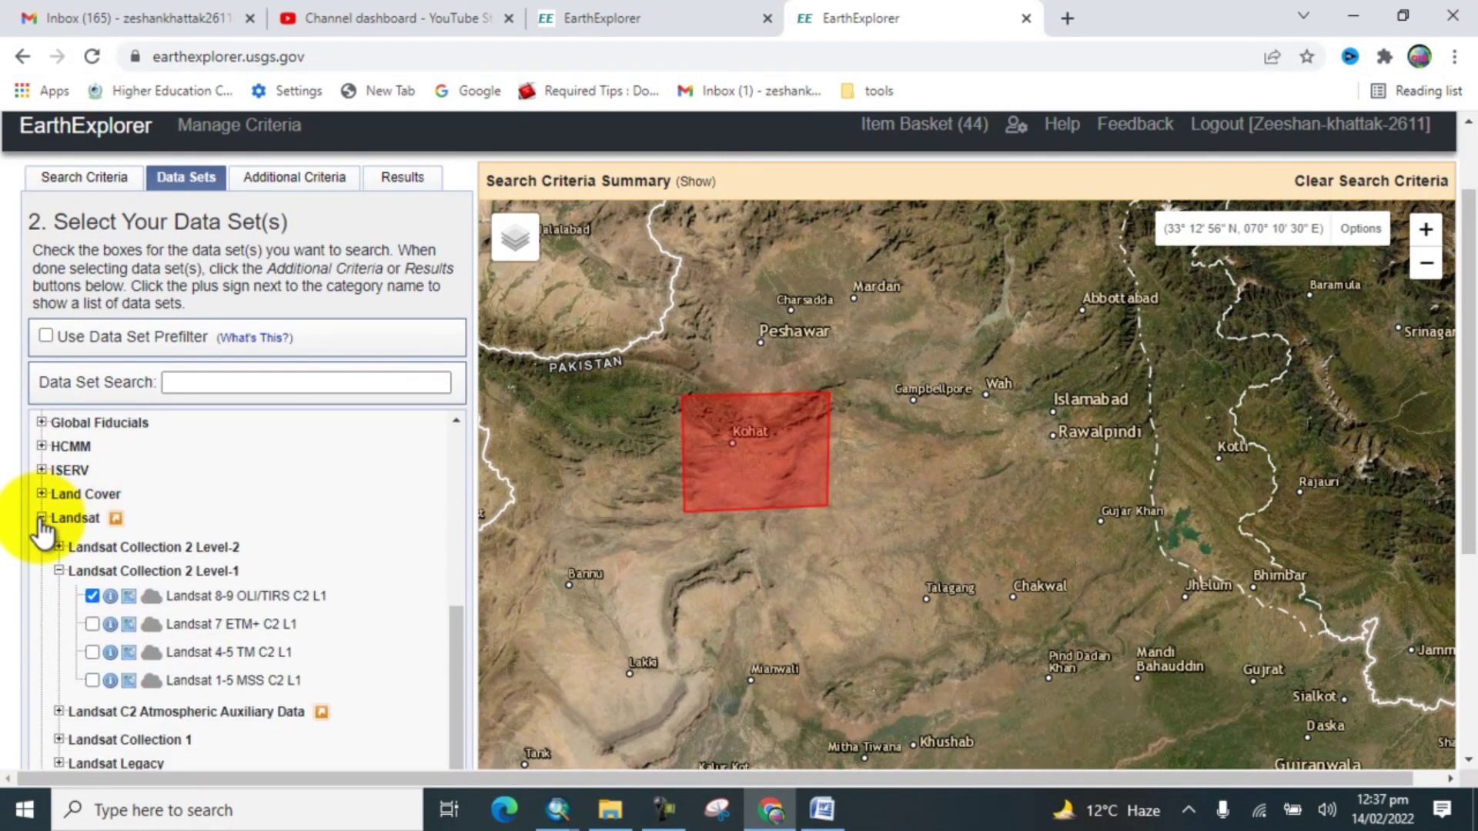
click(58, 570)
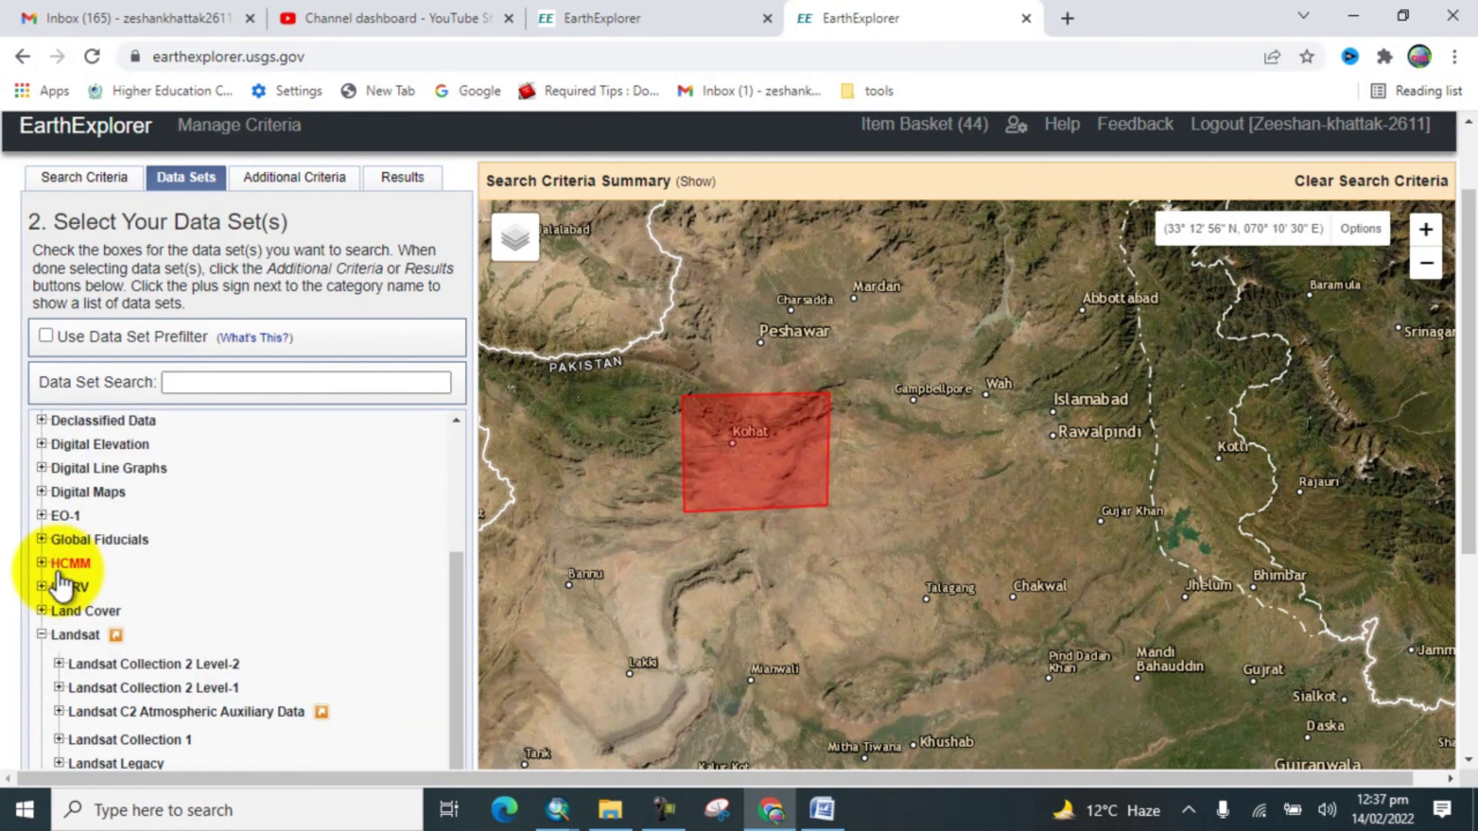
scroll(66, 694, down, 1)
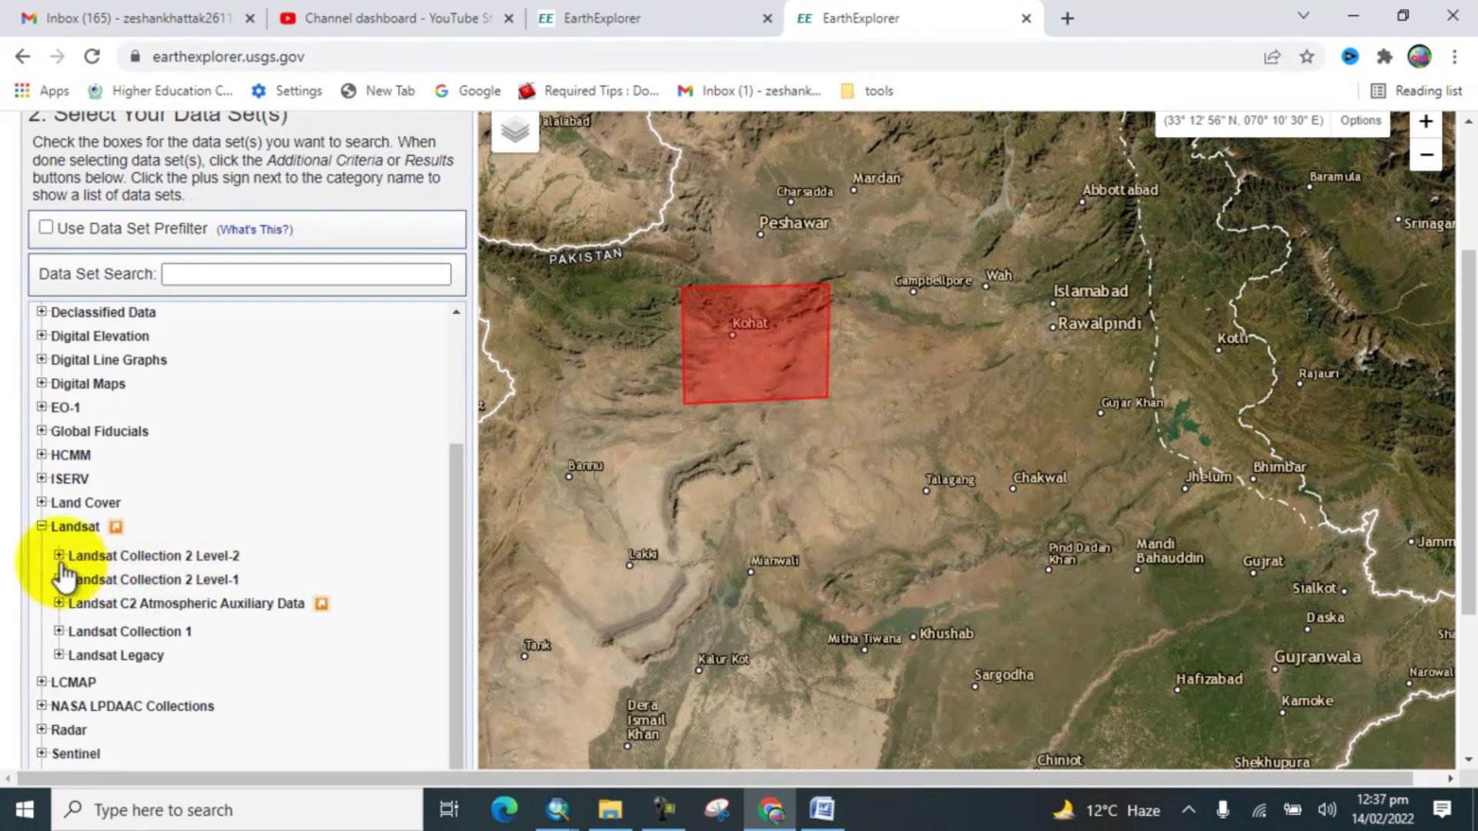
click(59, 555)
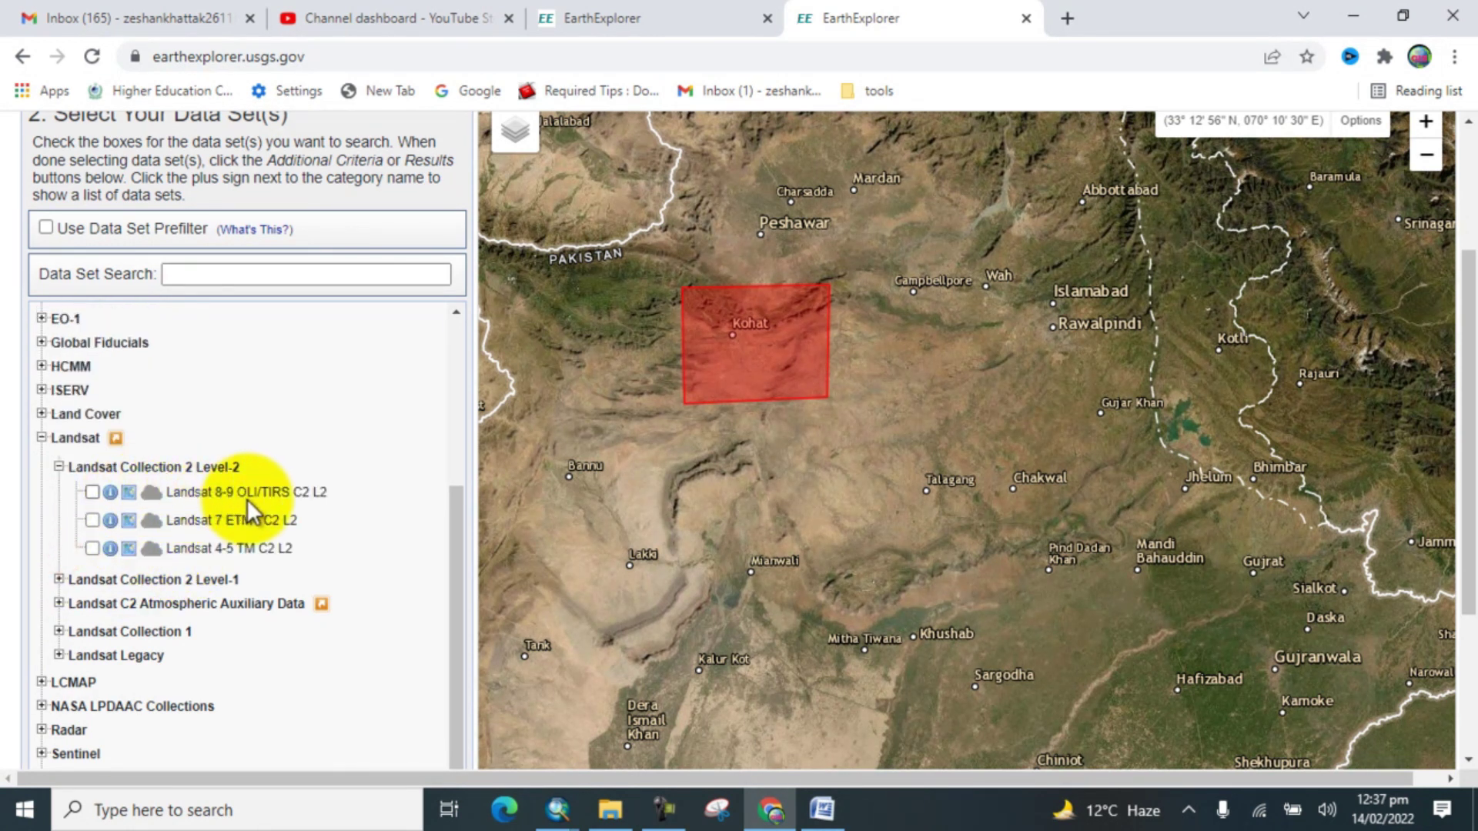
click(94, 493)
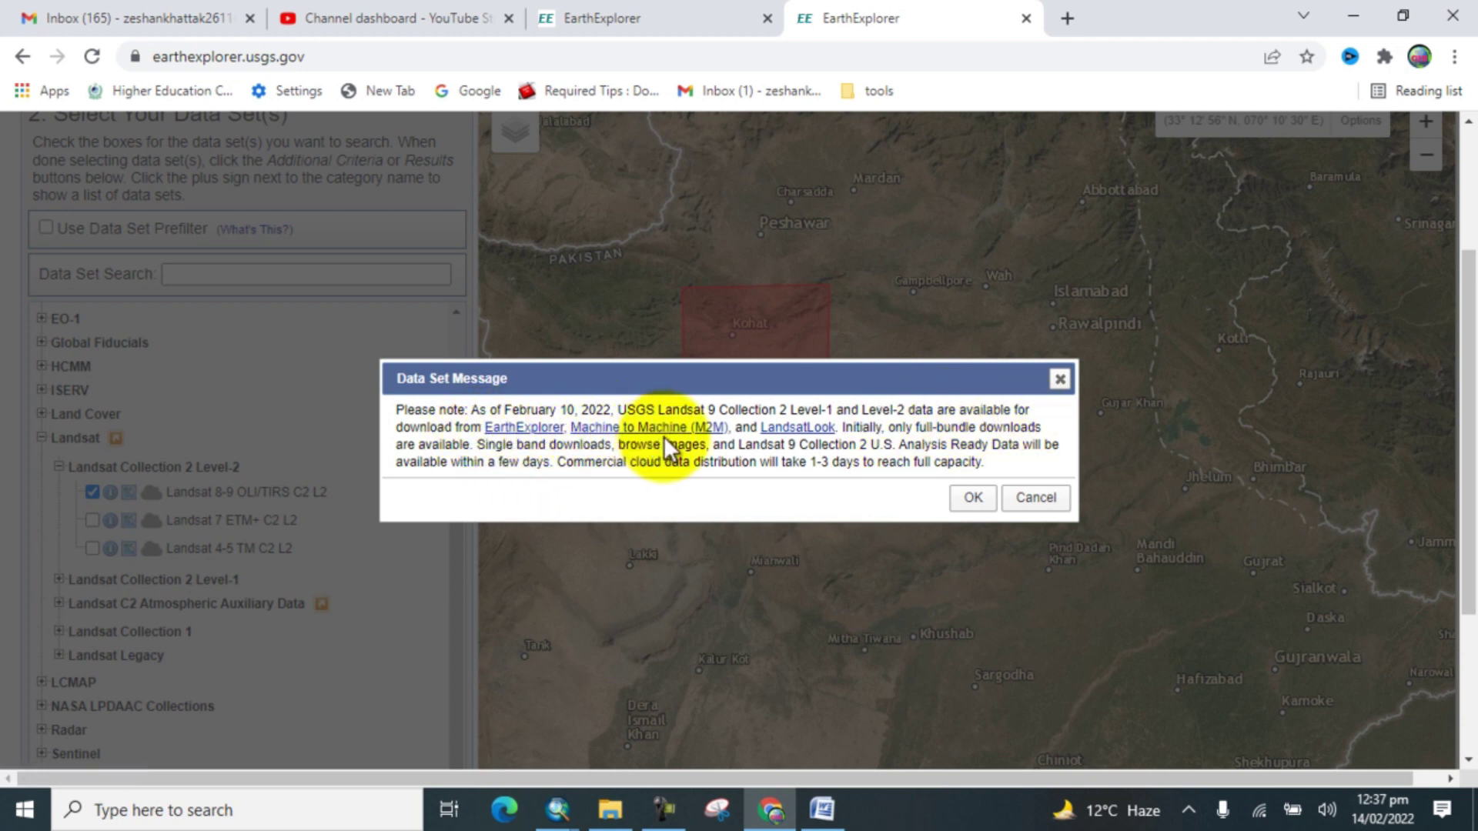
click(973, 497)
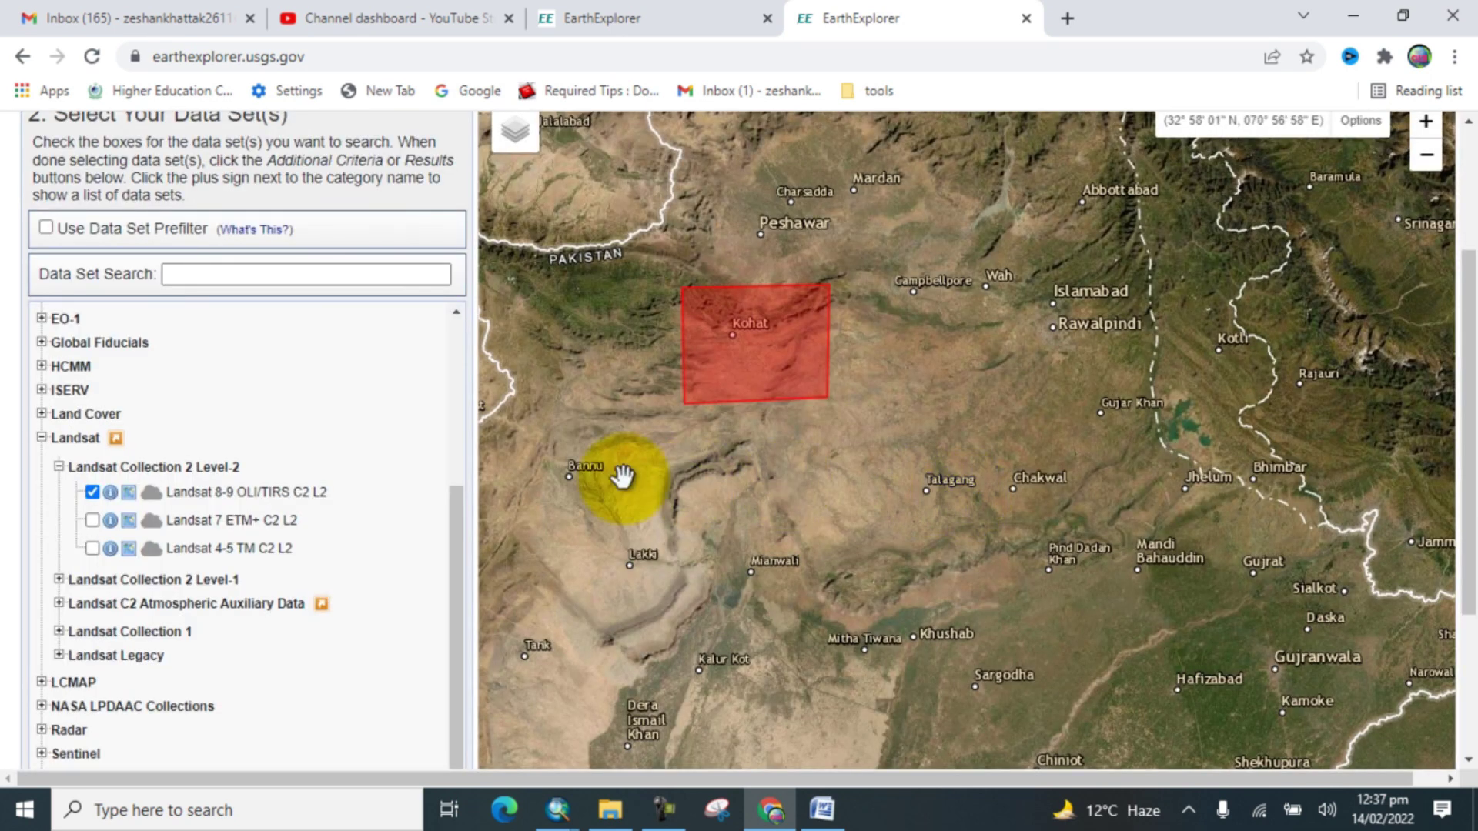
scroll(266, 339, up, 3)
scroll(281, 292, up, 3)
scroll(279, 291, up, 3)
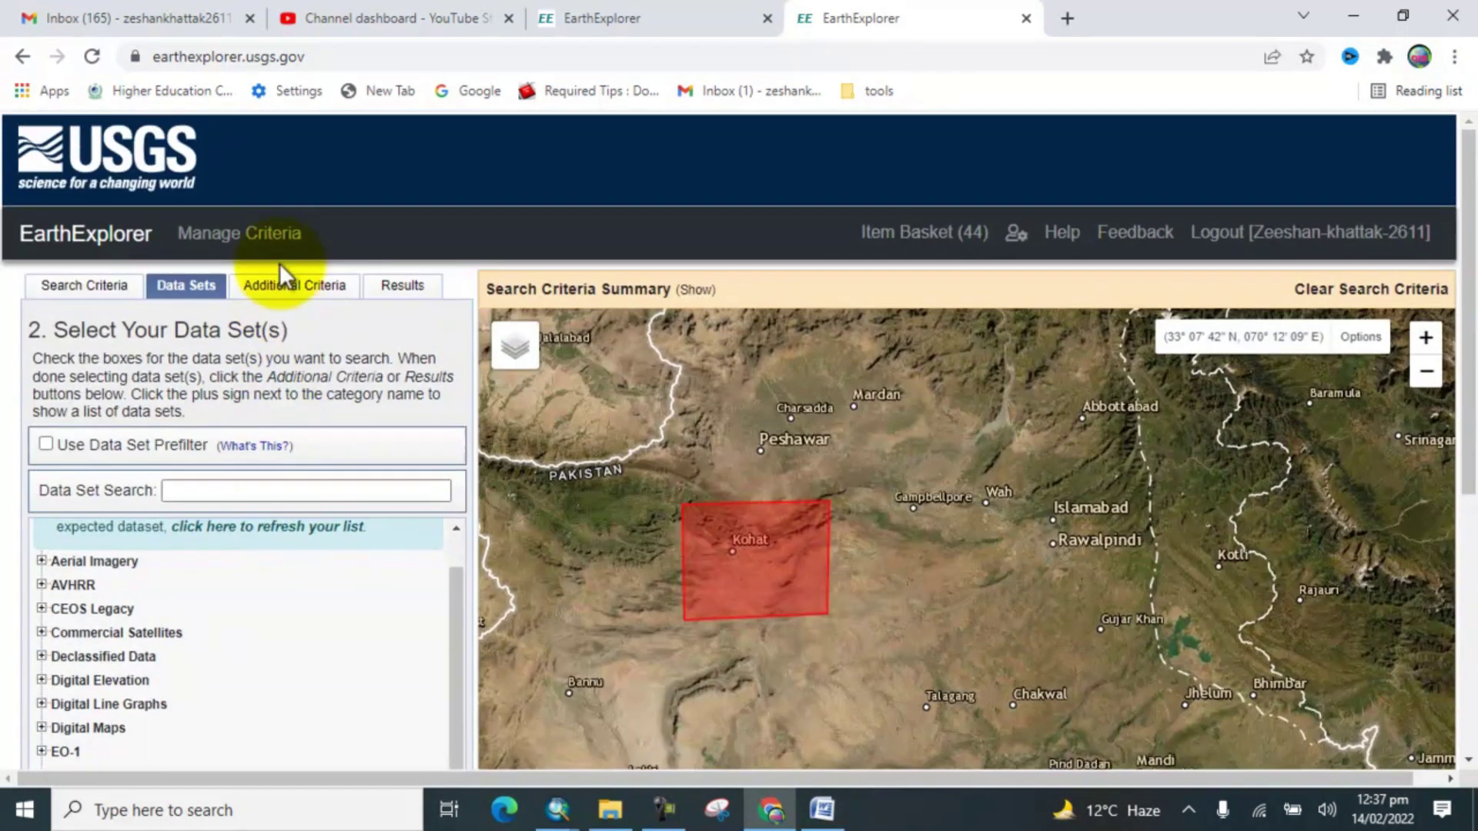
Step: In Results, replace the first scene's footprint with the second, row 037, scene's footprint
click(401, 285)
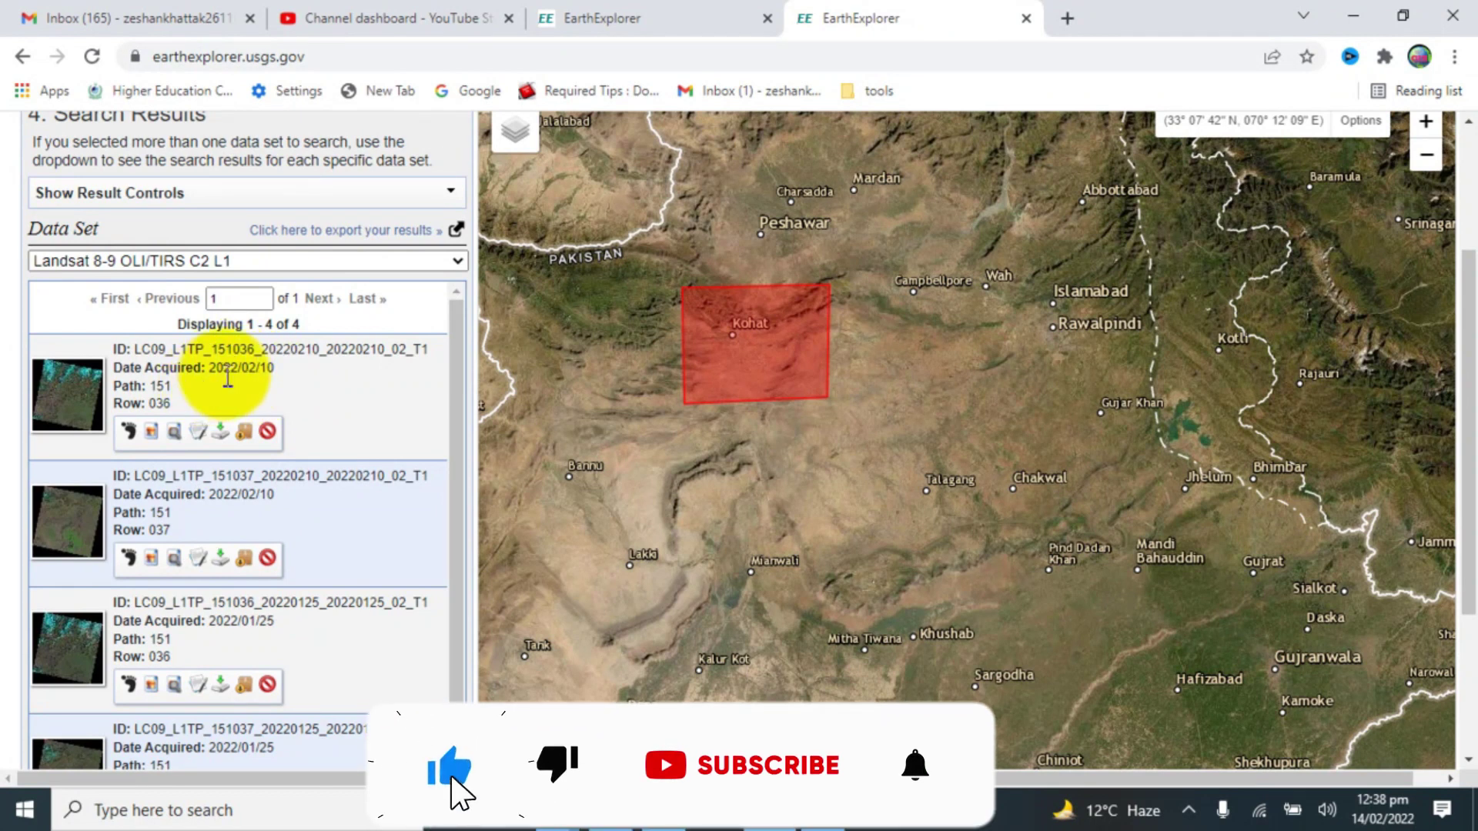
click(150, 434)
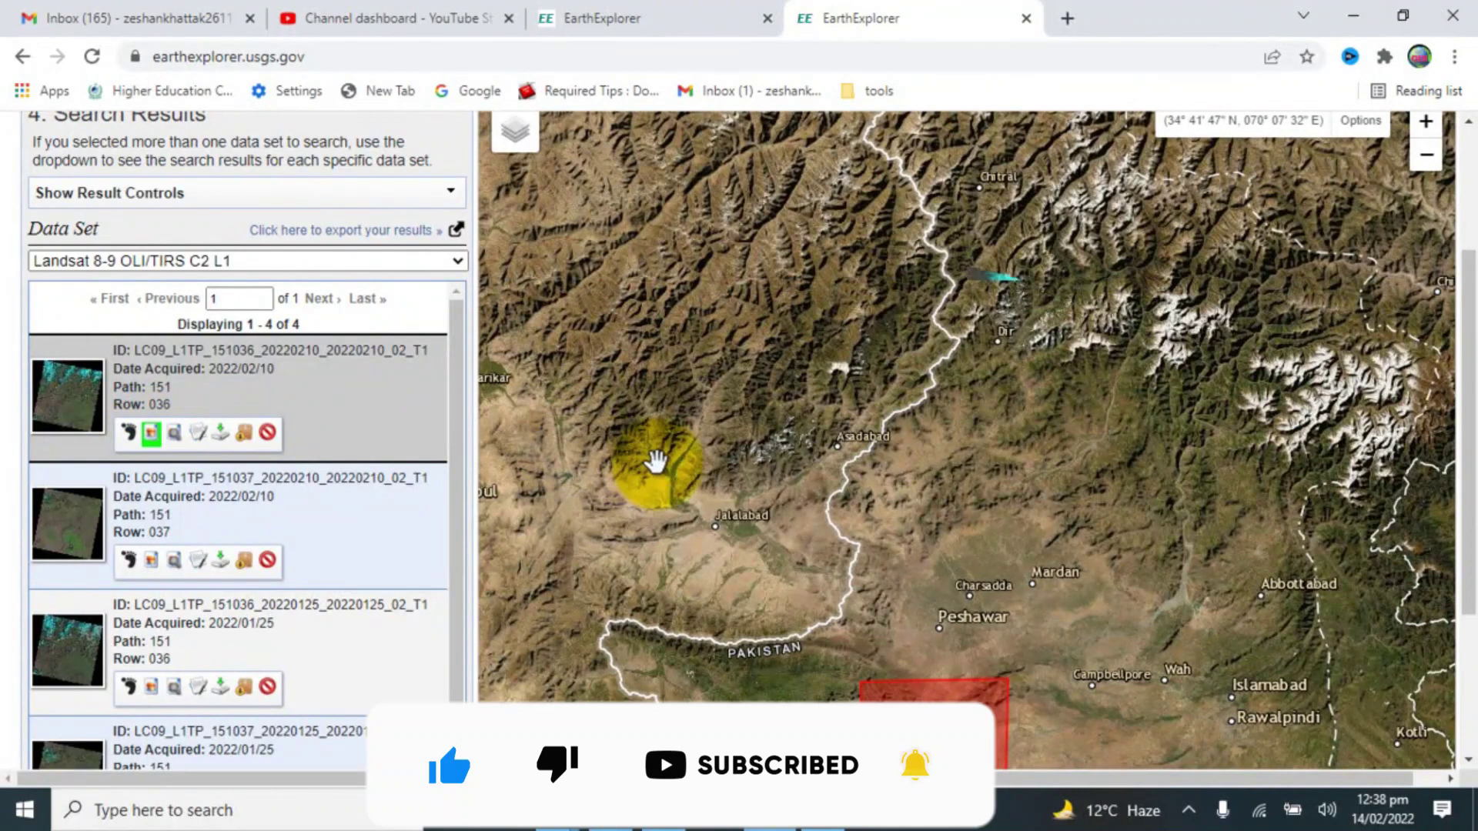
scroll(664, 347, up, 2)
scroll(670, 277, down, 2)
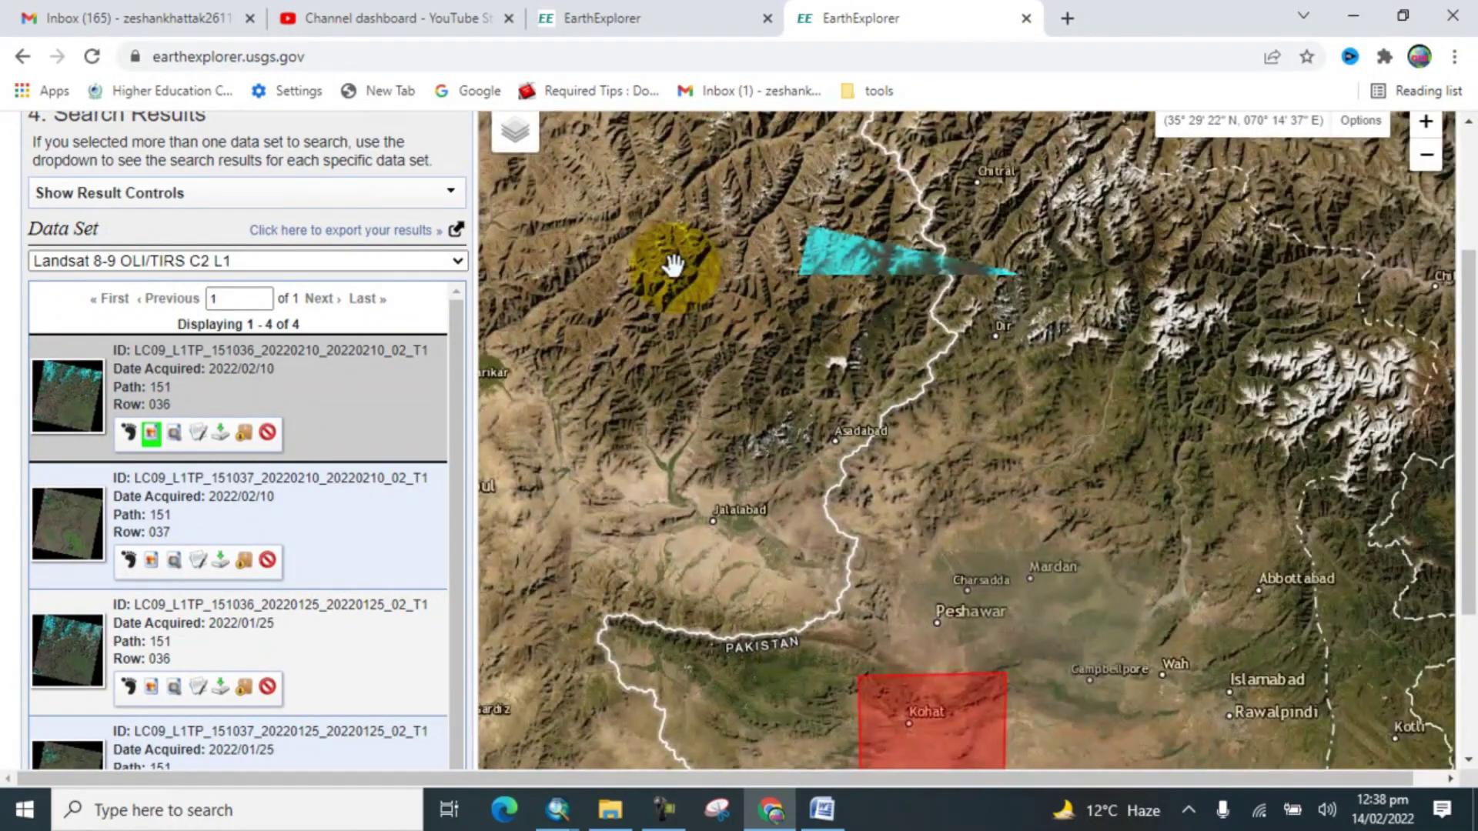
scroll(673, 265, down, 3)
scroll(681, 278, down, 2)
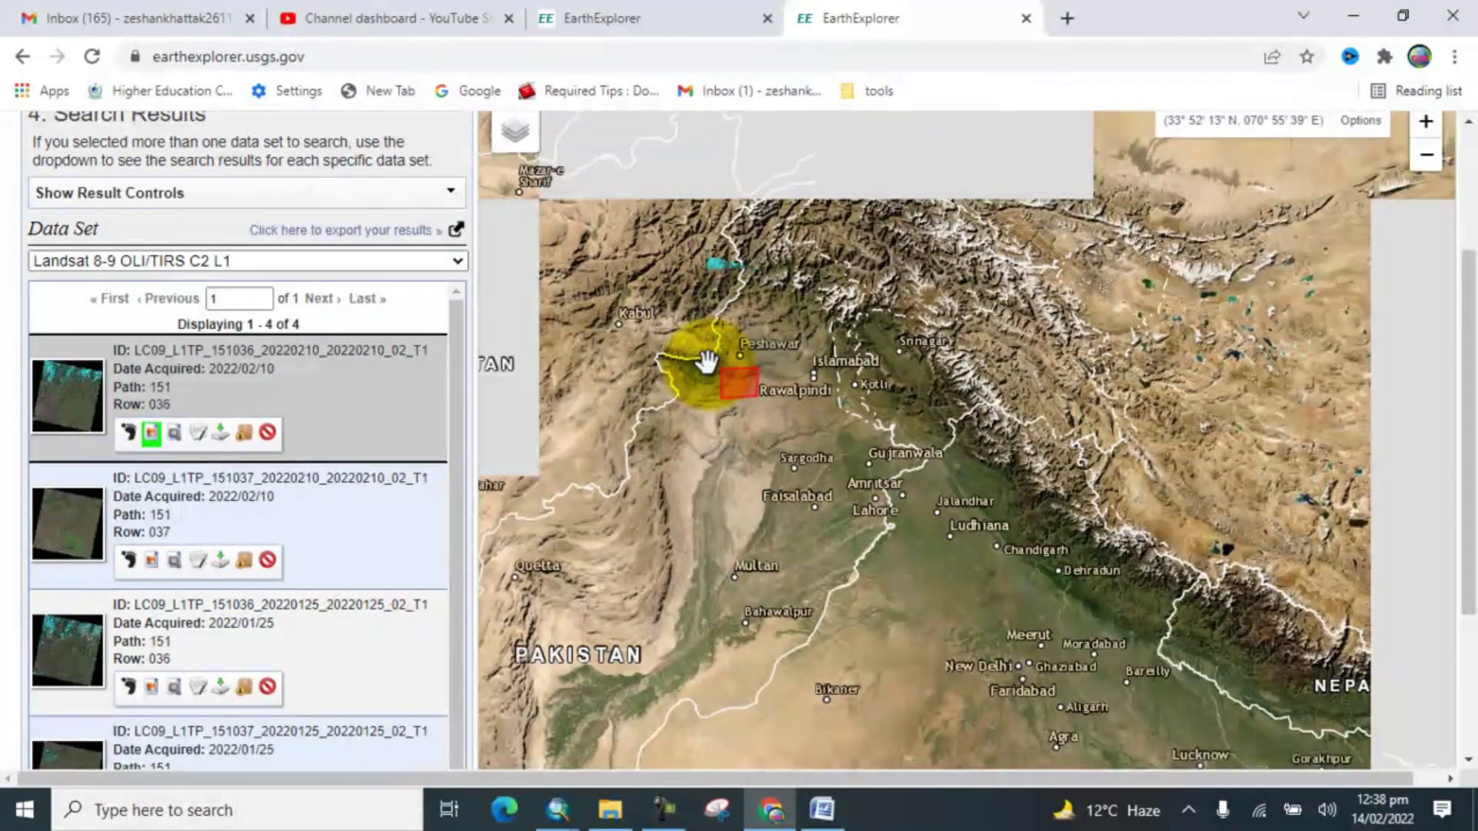
scroll(707, 358, up, 1)
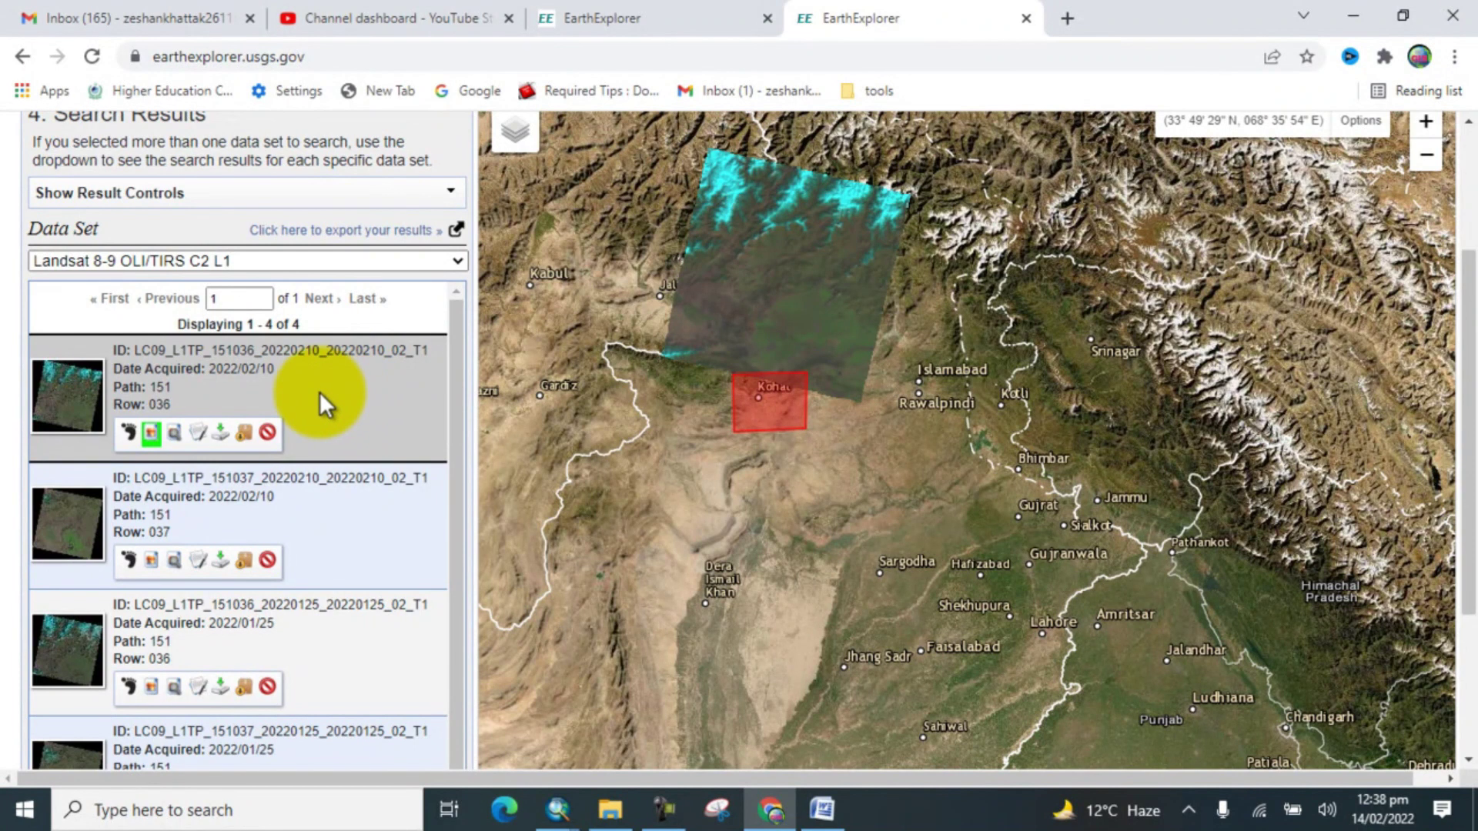
click(151, 560)
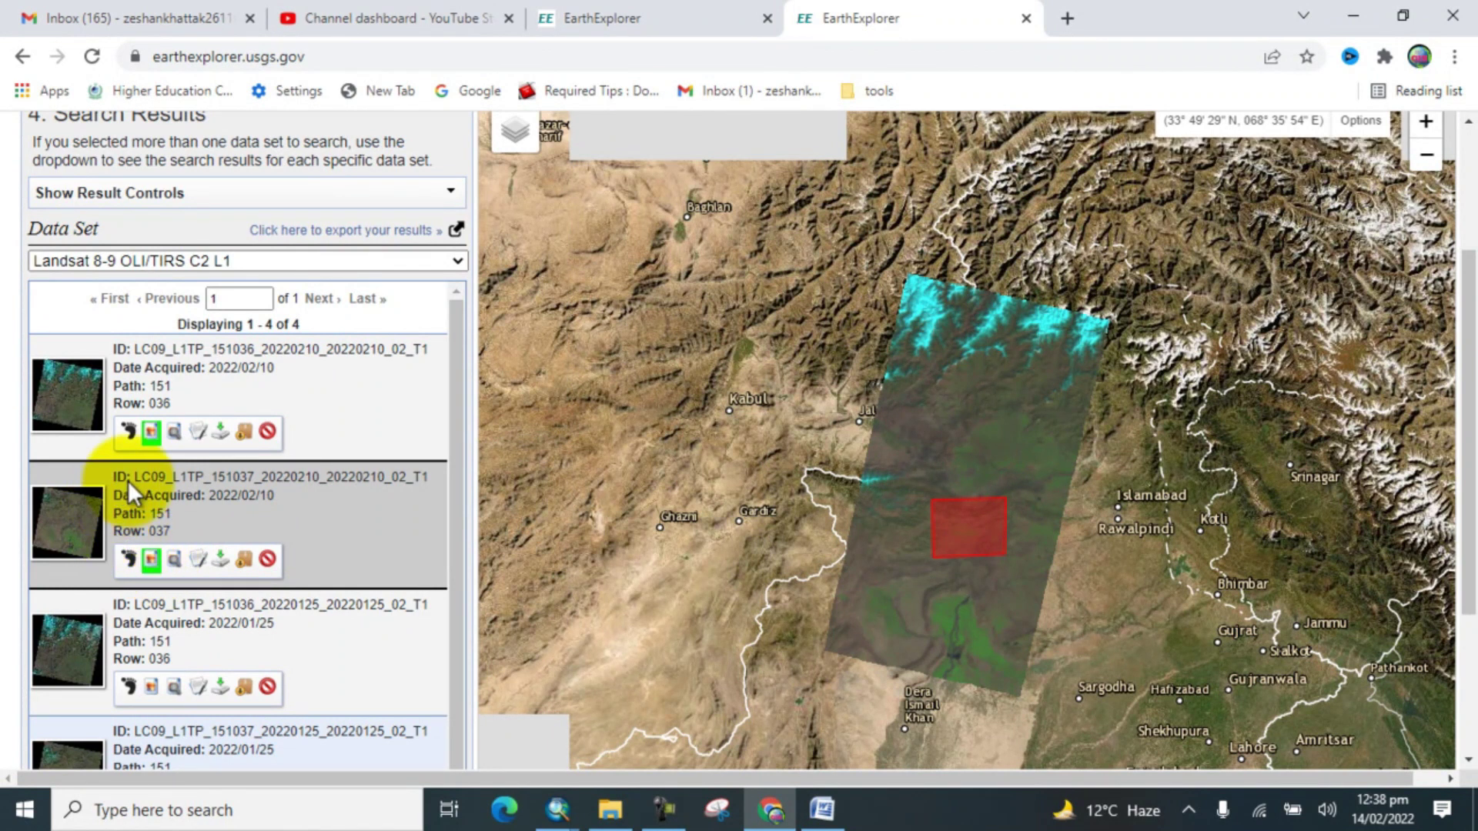
click(150, 433)
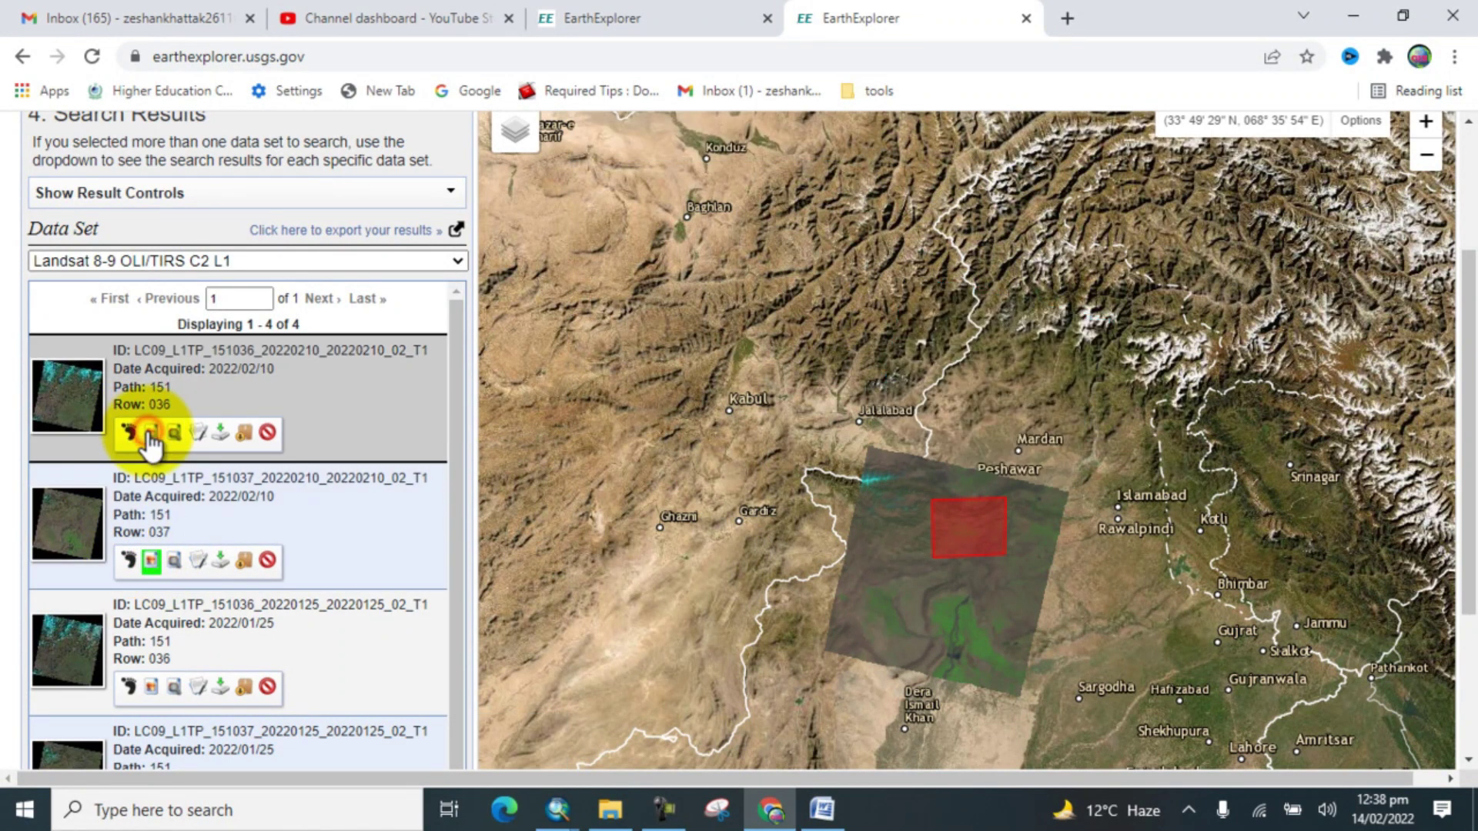
Step: Review the 2022/02/10 row 037 scene's full metadata, then close it
click(199, 562)
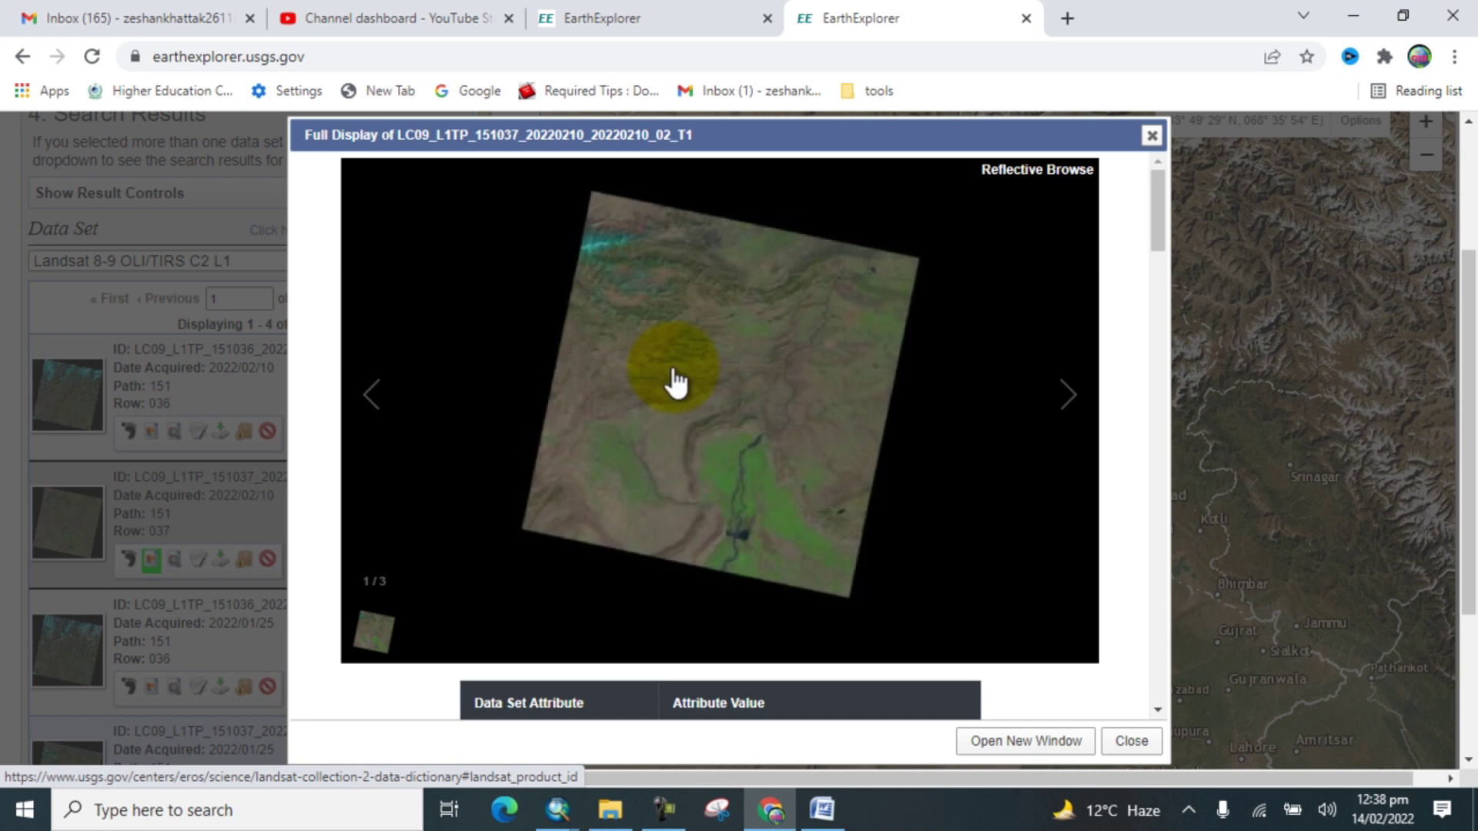
scroll(678, 381, down, 2)
scroll(677, 382, down, 2)
scroll(678, 381, down, 2)
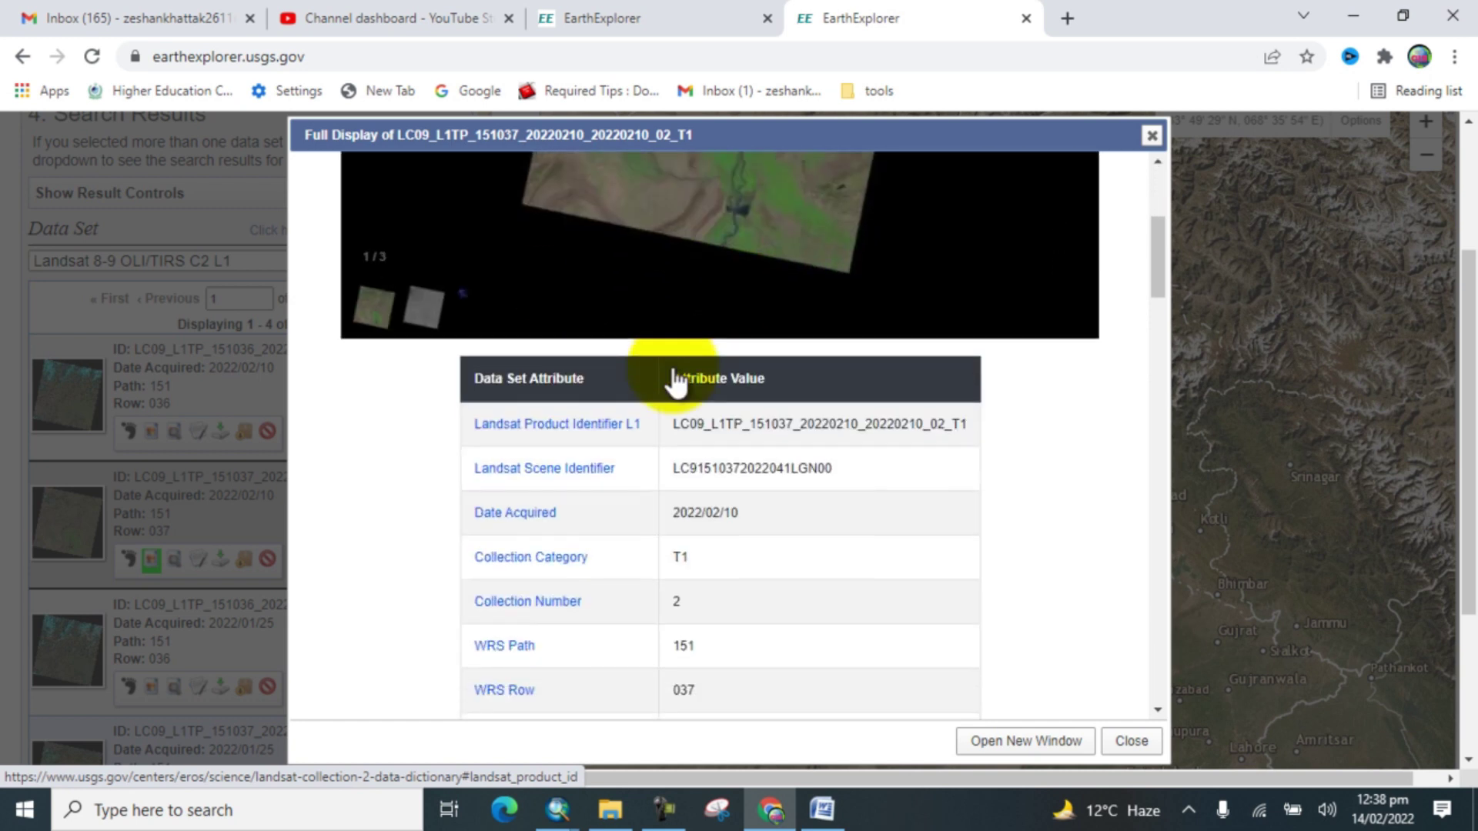
scroll(572, 519, down, 2)
scroll(573, 521, down, 2)
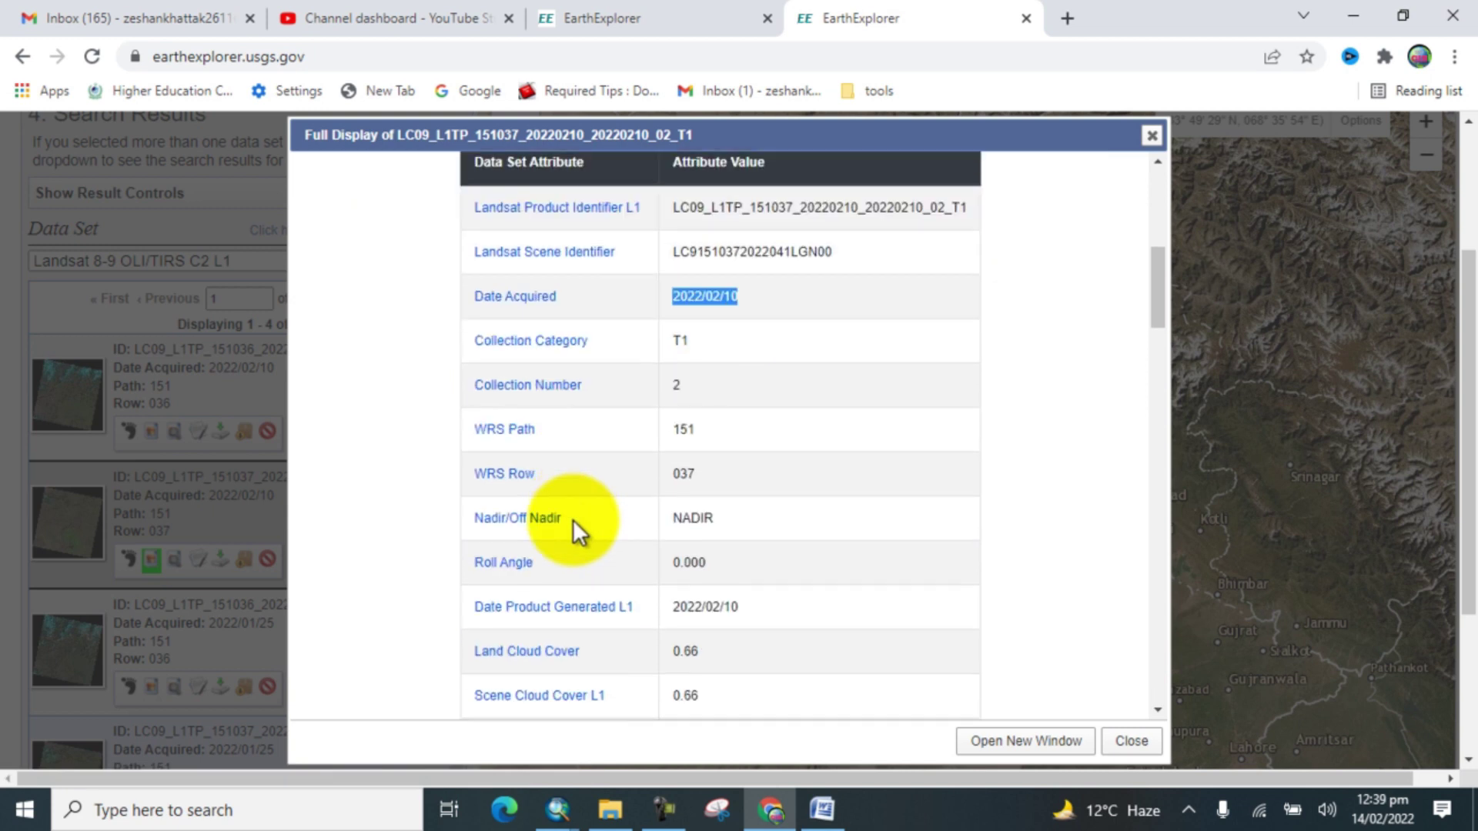
scroll(582, 552, down, 1)
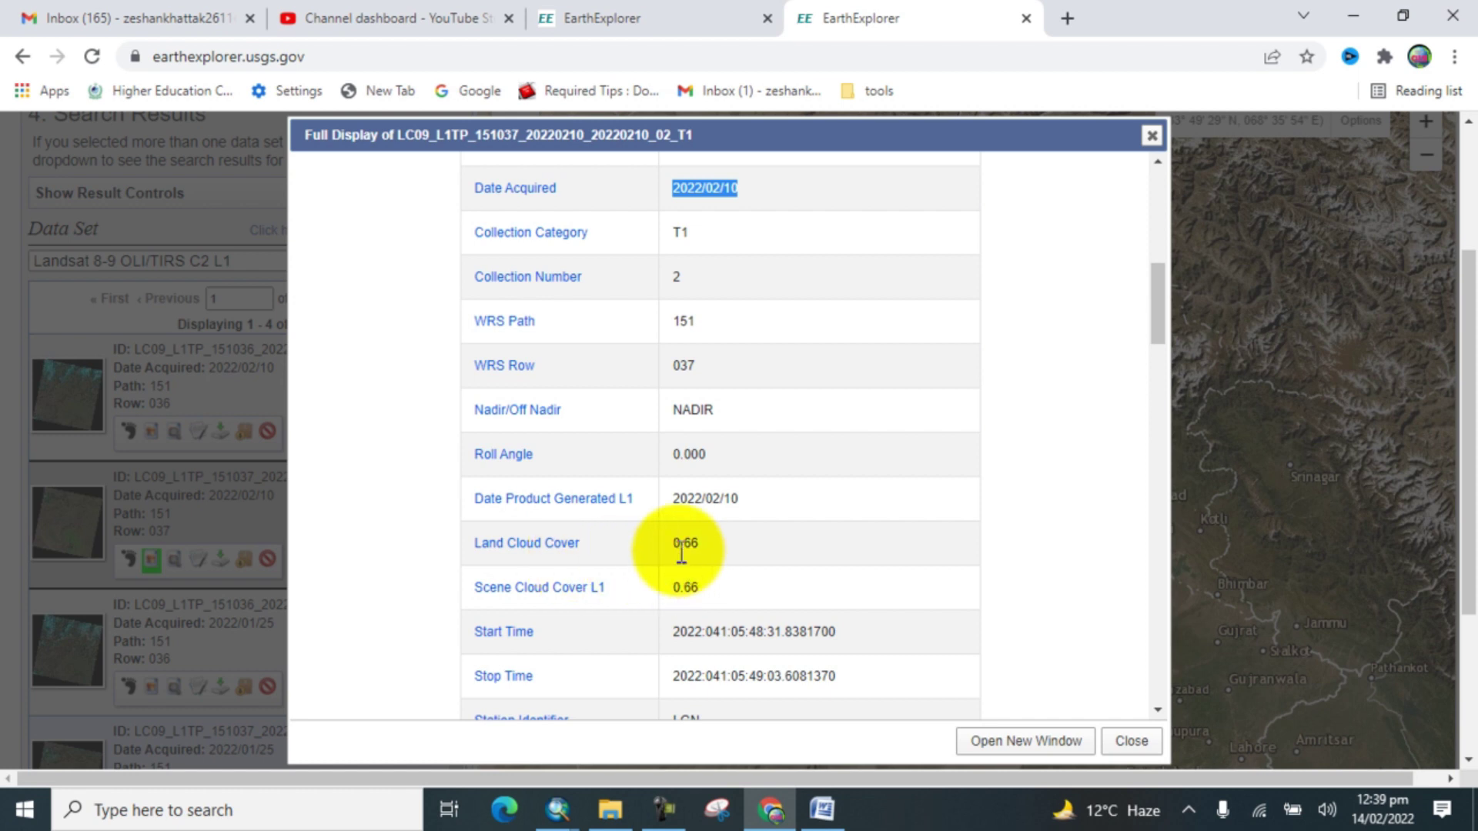
scroll(681, 552, down, 1)
scroll(681, 552, down, 1)
scroll(681, 552, down, 1)
scroll(679, 555, down, 1)
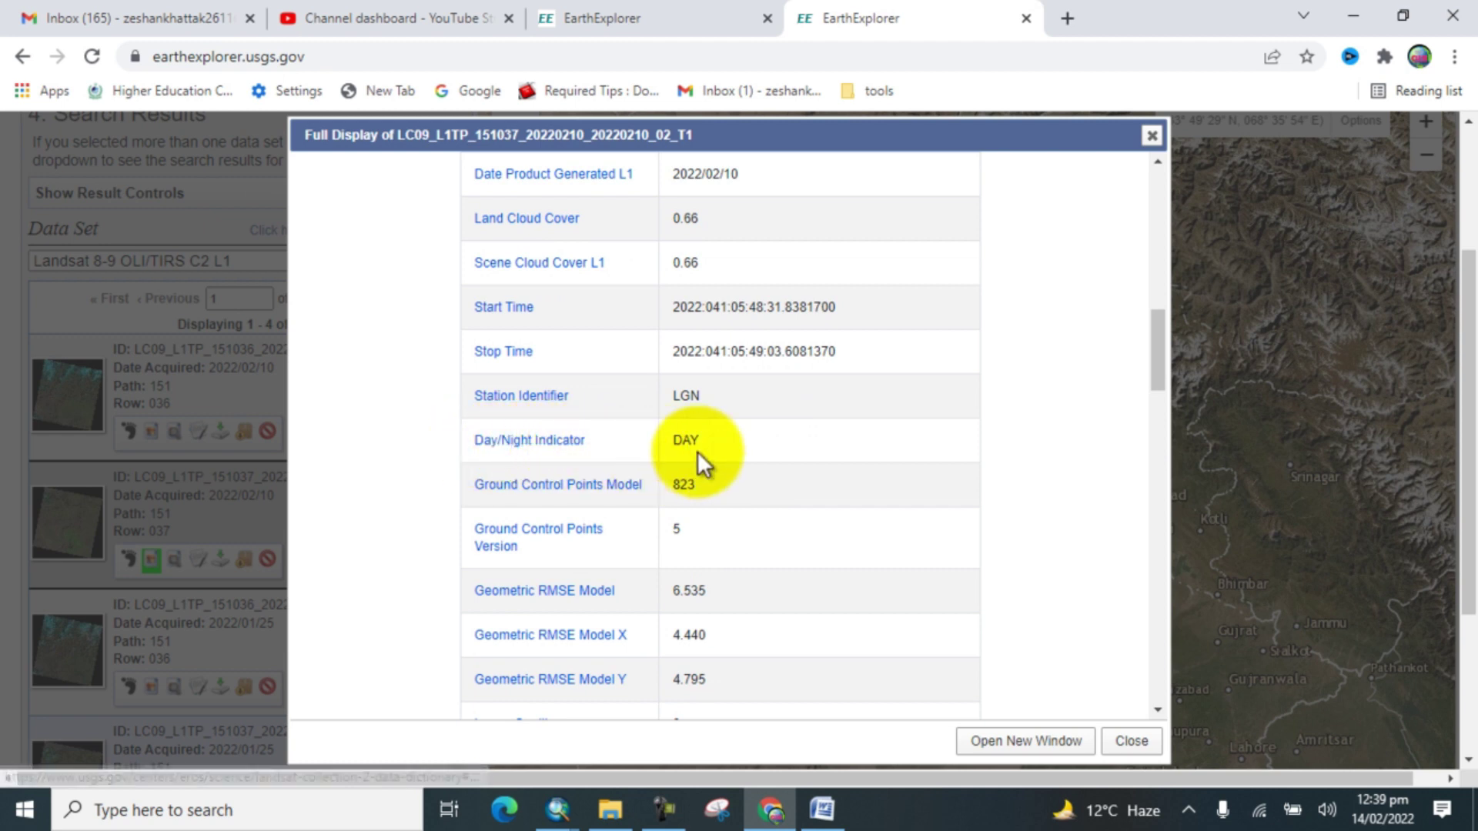
scroll(653, 538, down, 1)
scroll(652, 537, down, 1)
scroll(652, 537, down, 1)
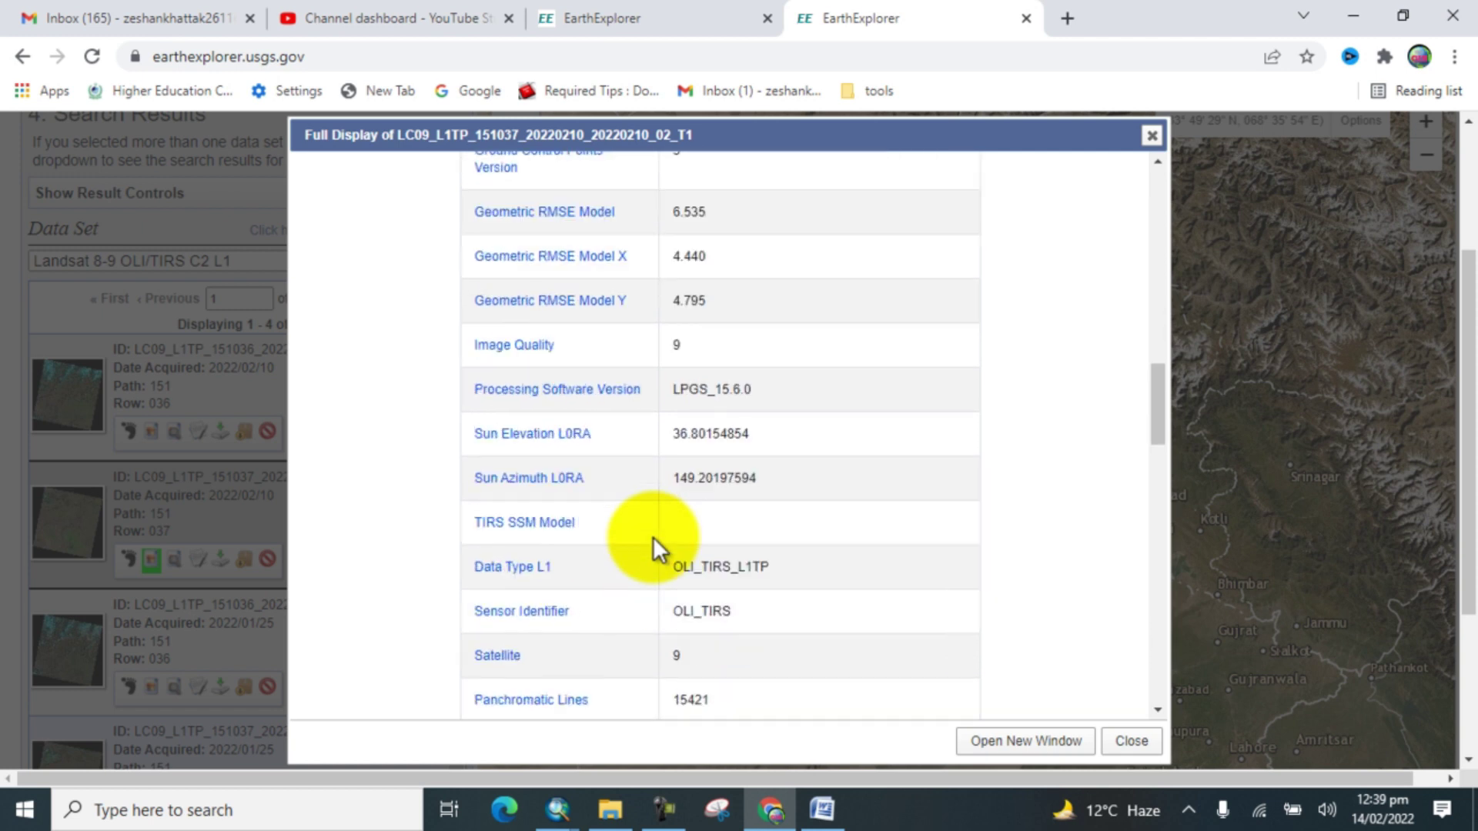
scroll(652, 537, down, 1)
scroll(652, 538, down, 1)
scroll(652, 538, down, 1)
scroll(652, 537, down, 2)
scroll(652, 536, down, 1)
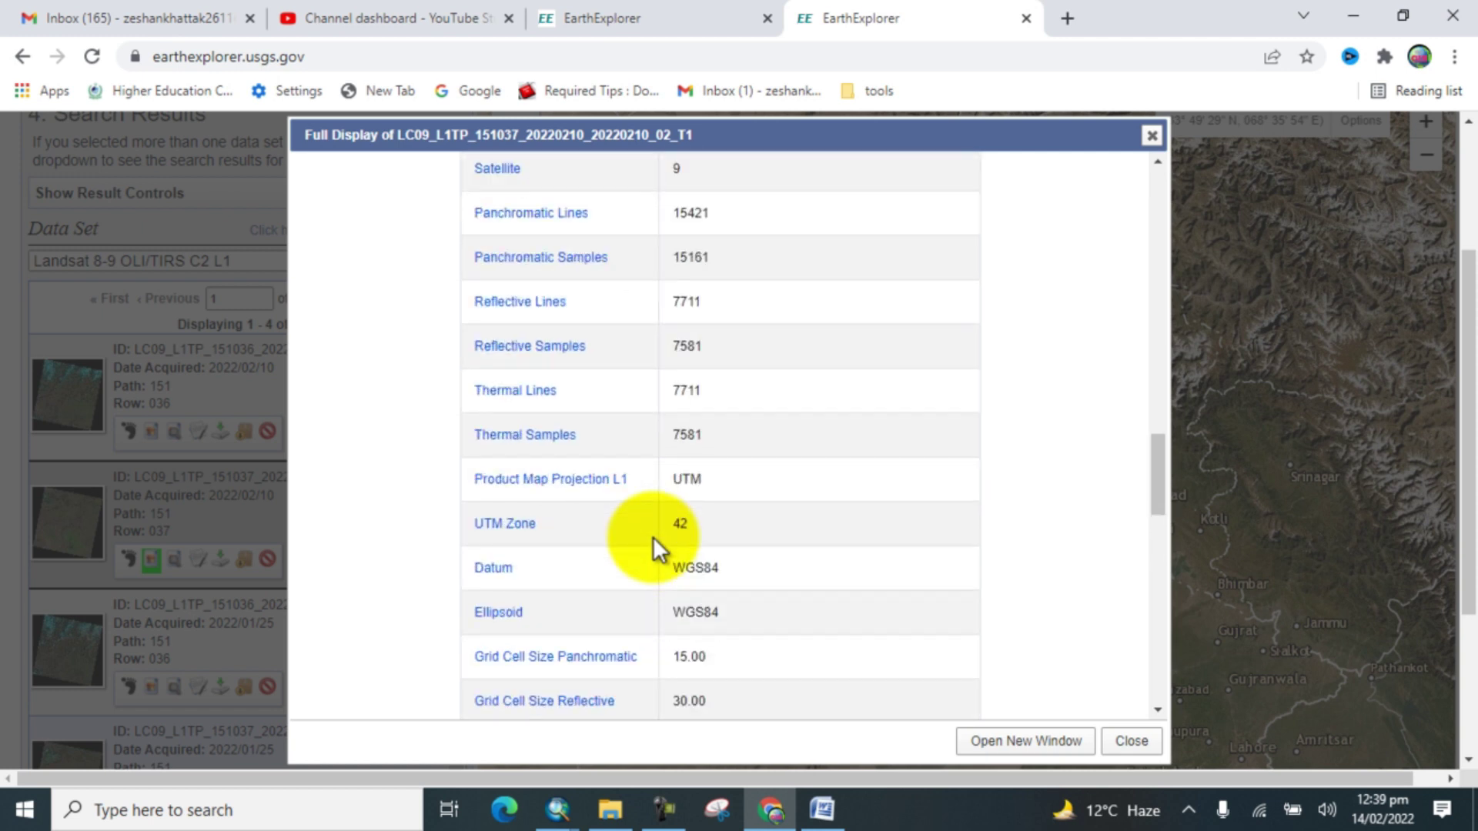
scroll(653, 536, down, 2)
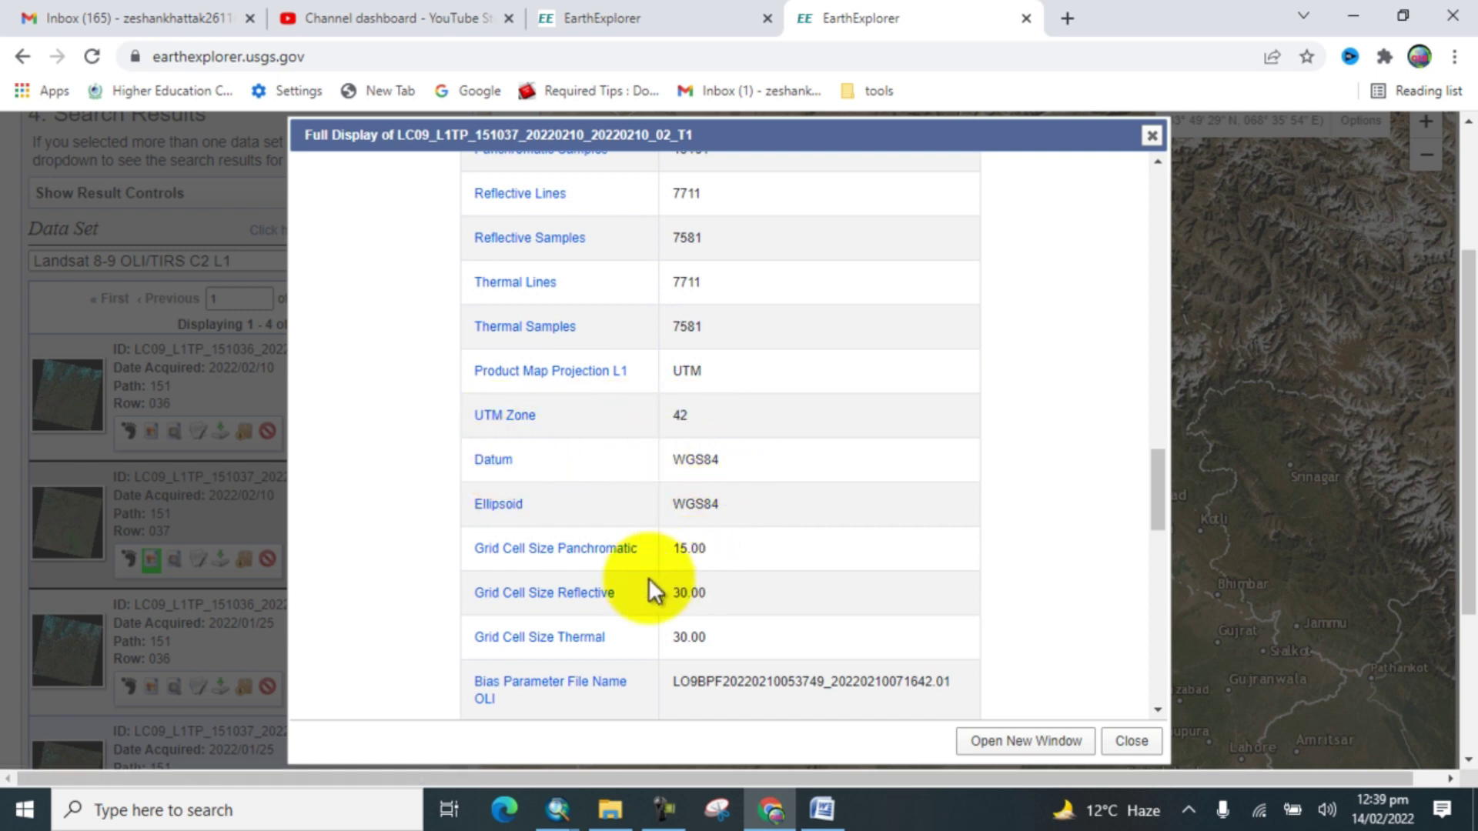
scroll(676, 645, down, 2)
scroll(677, 646, down, 2)
scroll(681, 641, down, 2)
scroll(690, 637, down, 1)
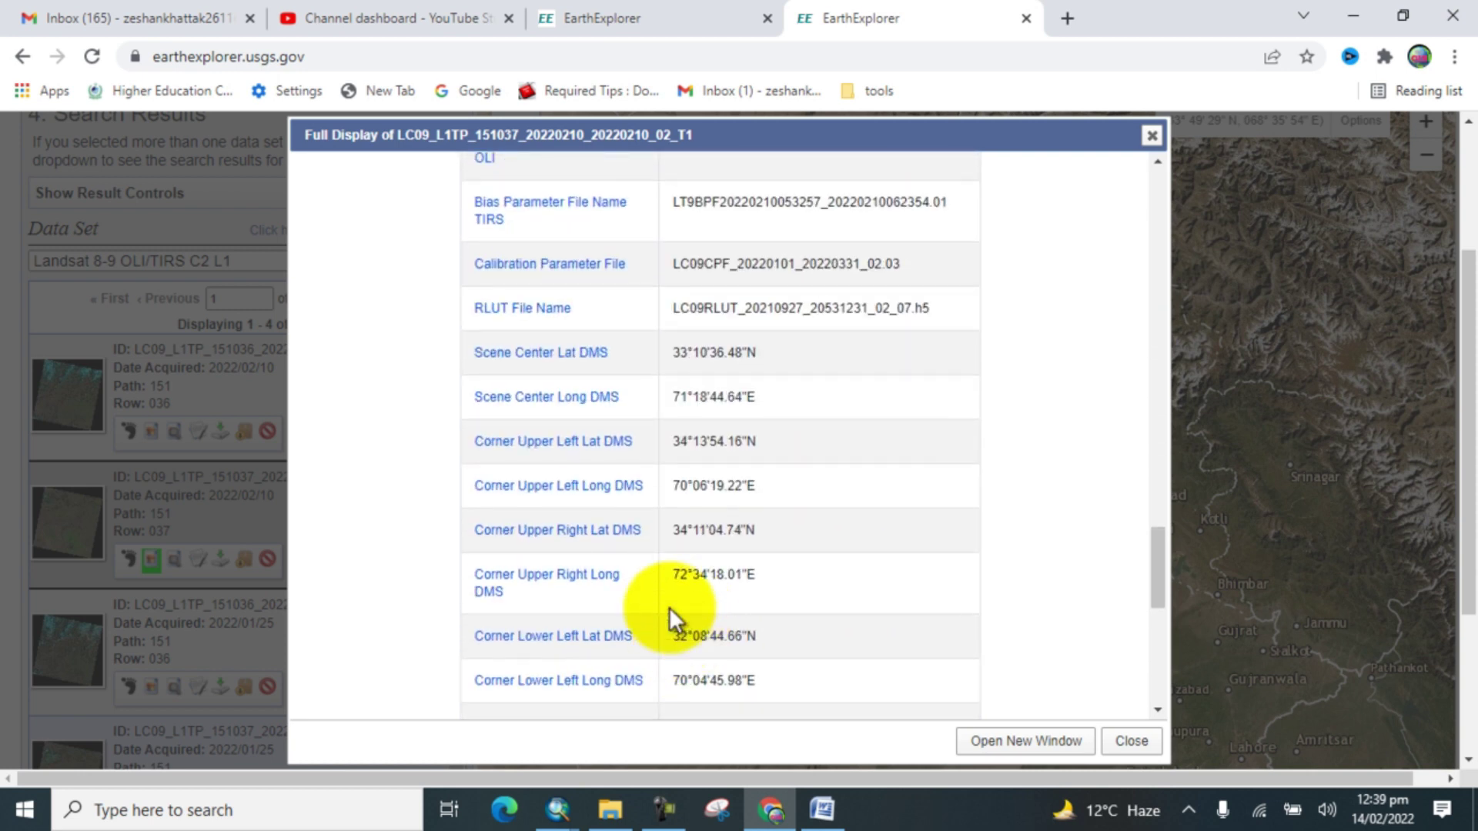
scroll(660, 586, down, 2)
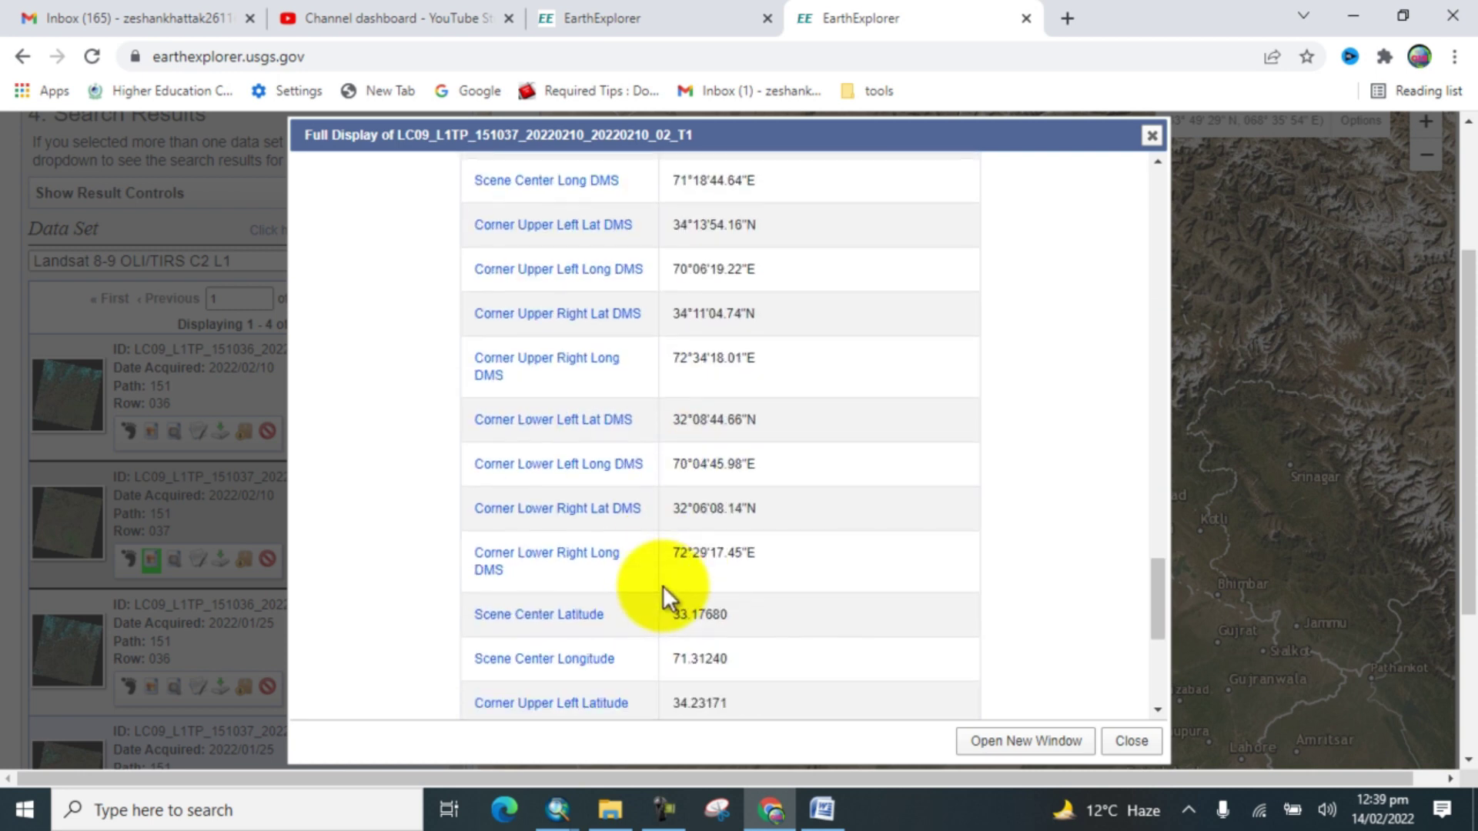
scroll(664, 581, up, 2)
scroll(664, 580, up, 1)
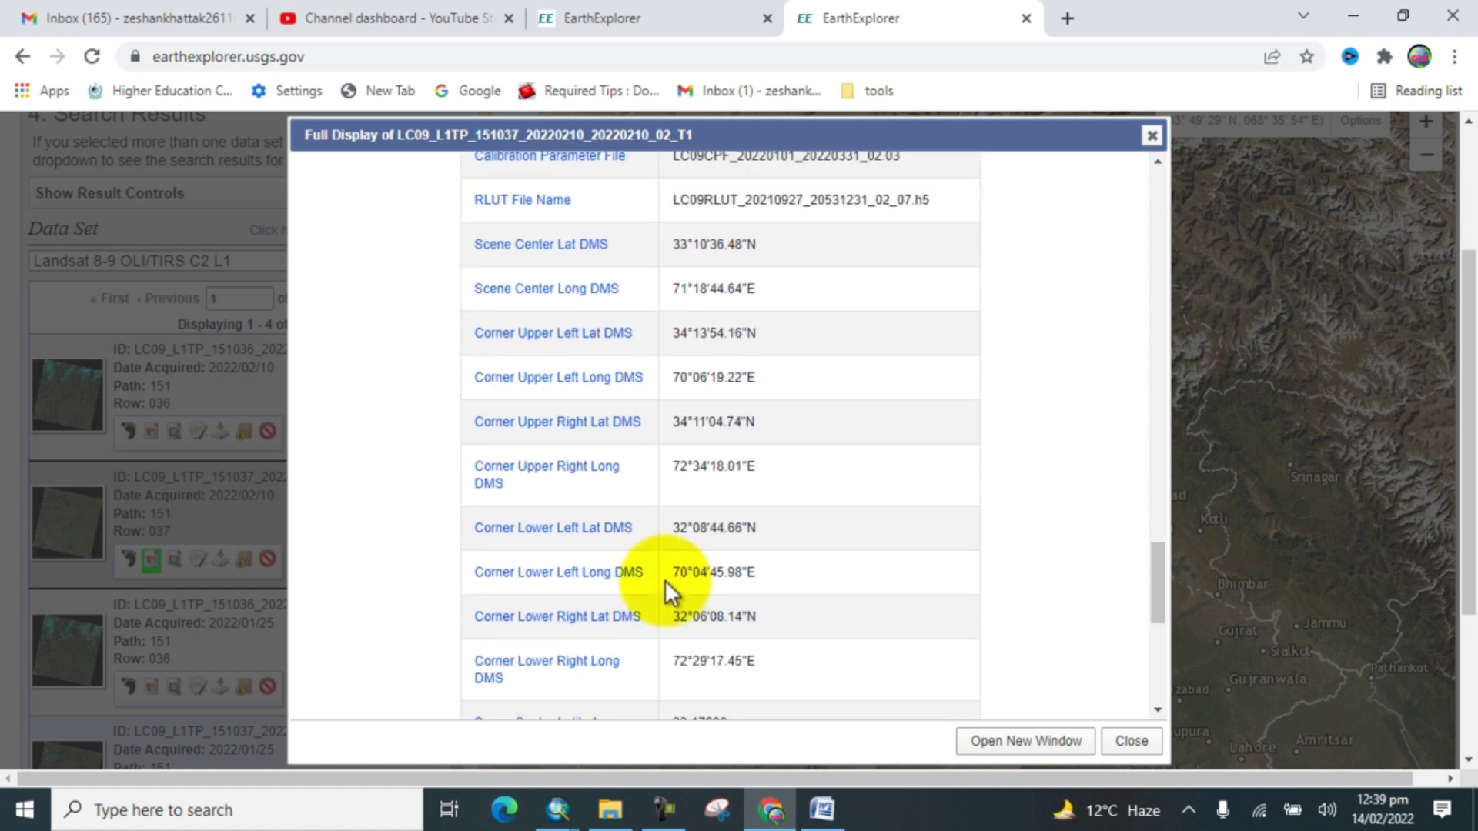
scroll(665, 580, up, 2)
scroll(672, 555, up, 1)
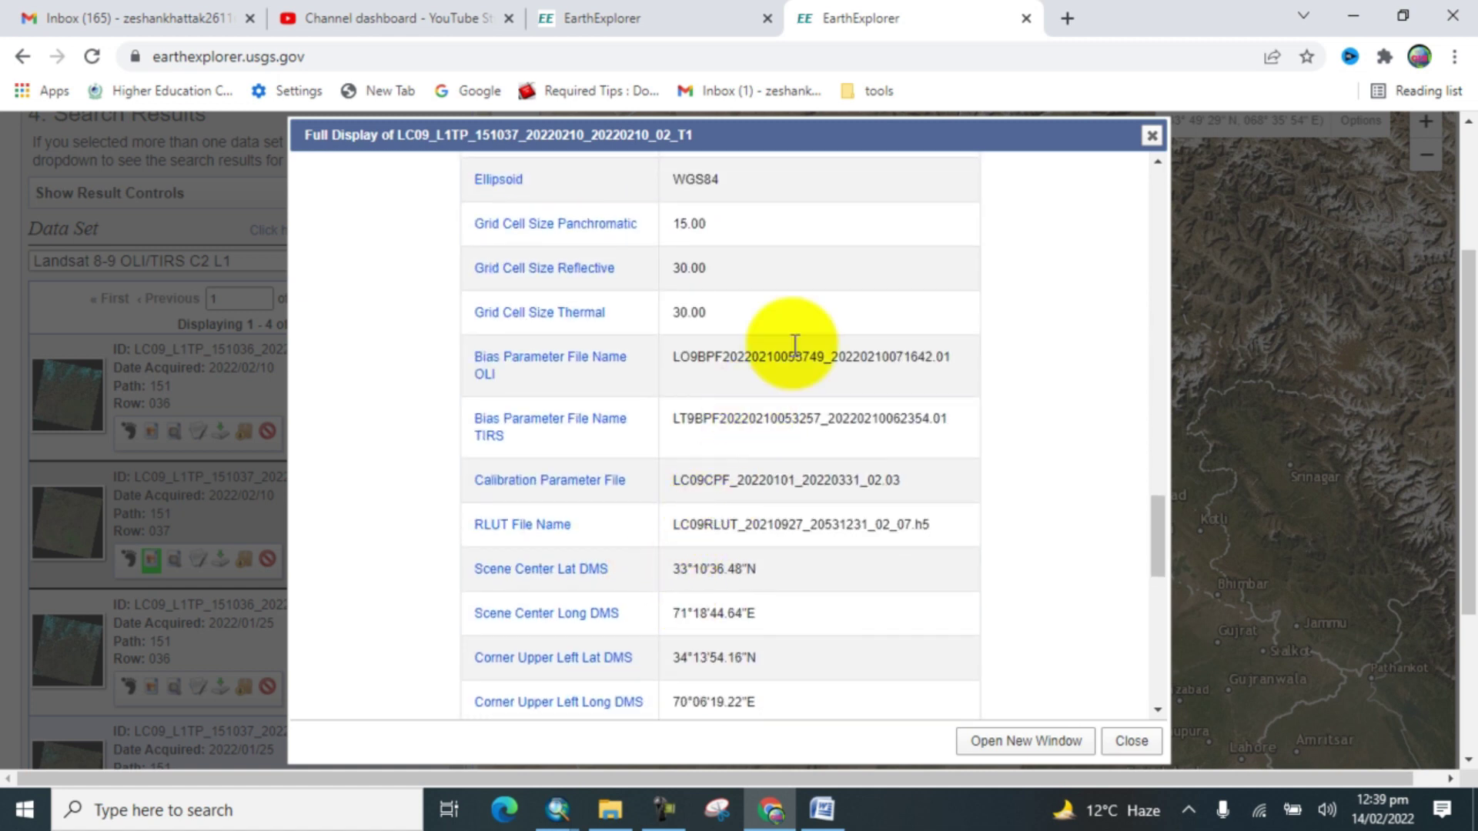
scroll(712, 499, up, 2)
scroll(812, 303, up, 2)
click(1151, 133)
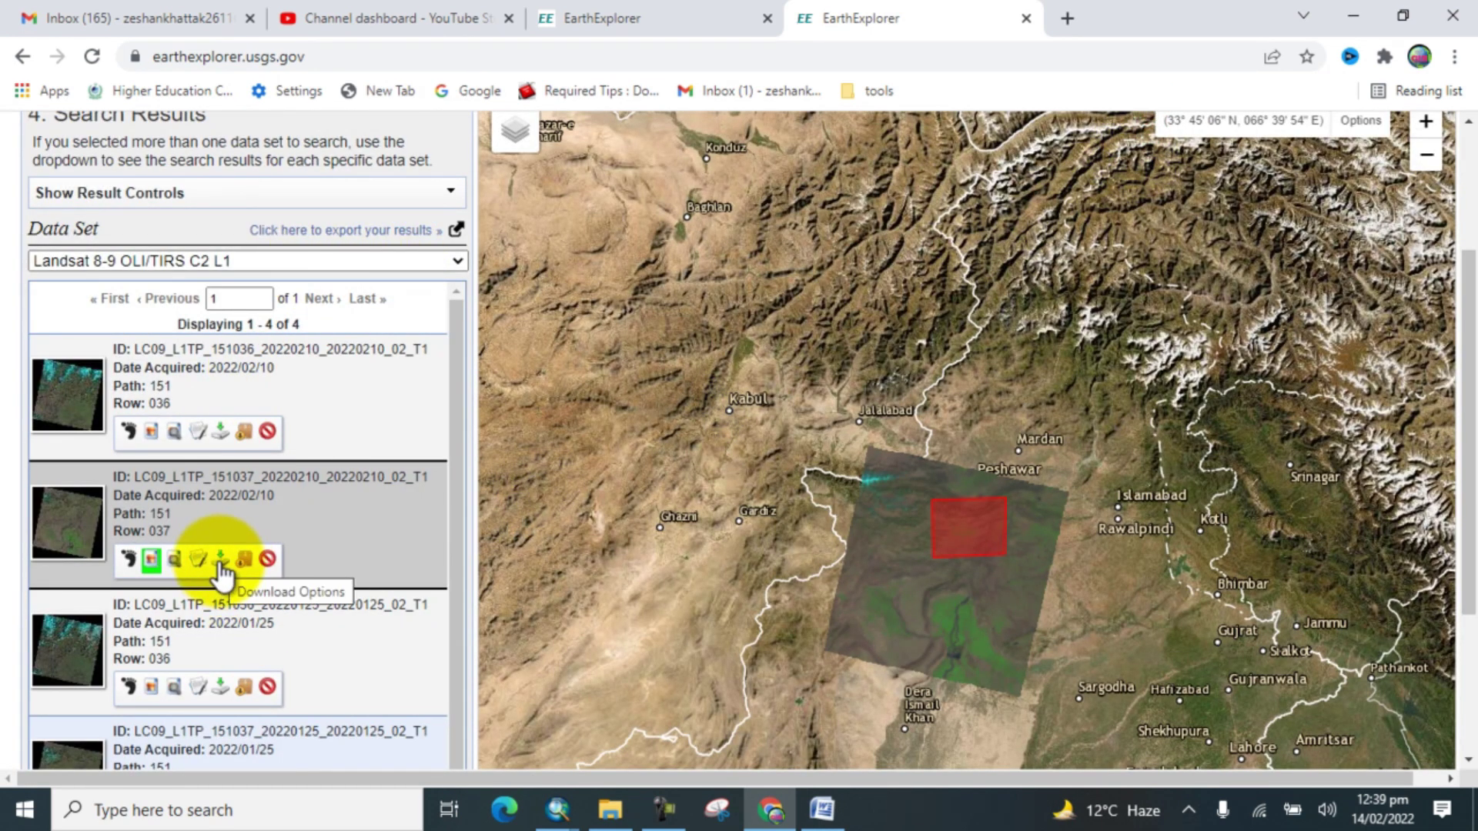
Step: Download the row 037 scene's Full-Resolution Browse (Natural Color) GeoTIFF
click(222, 562)
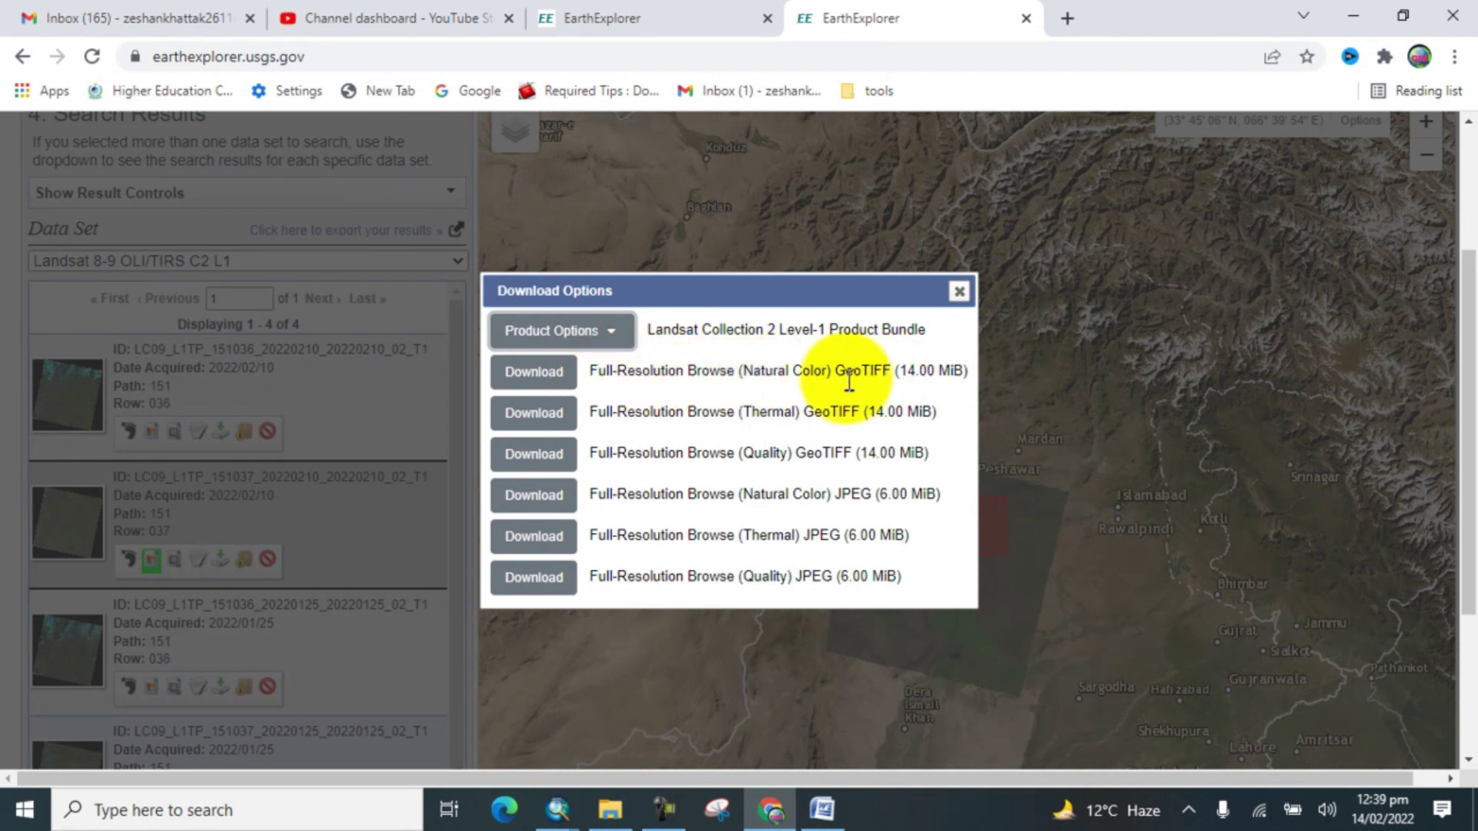
click(533, 371)
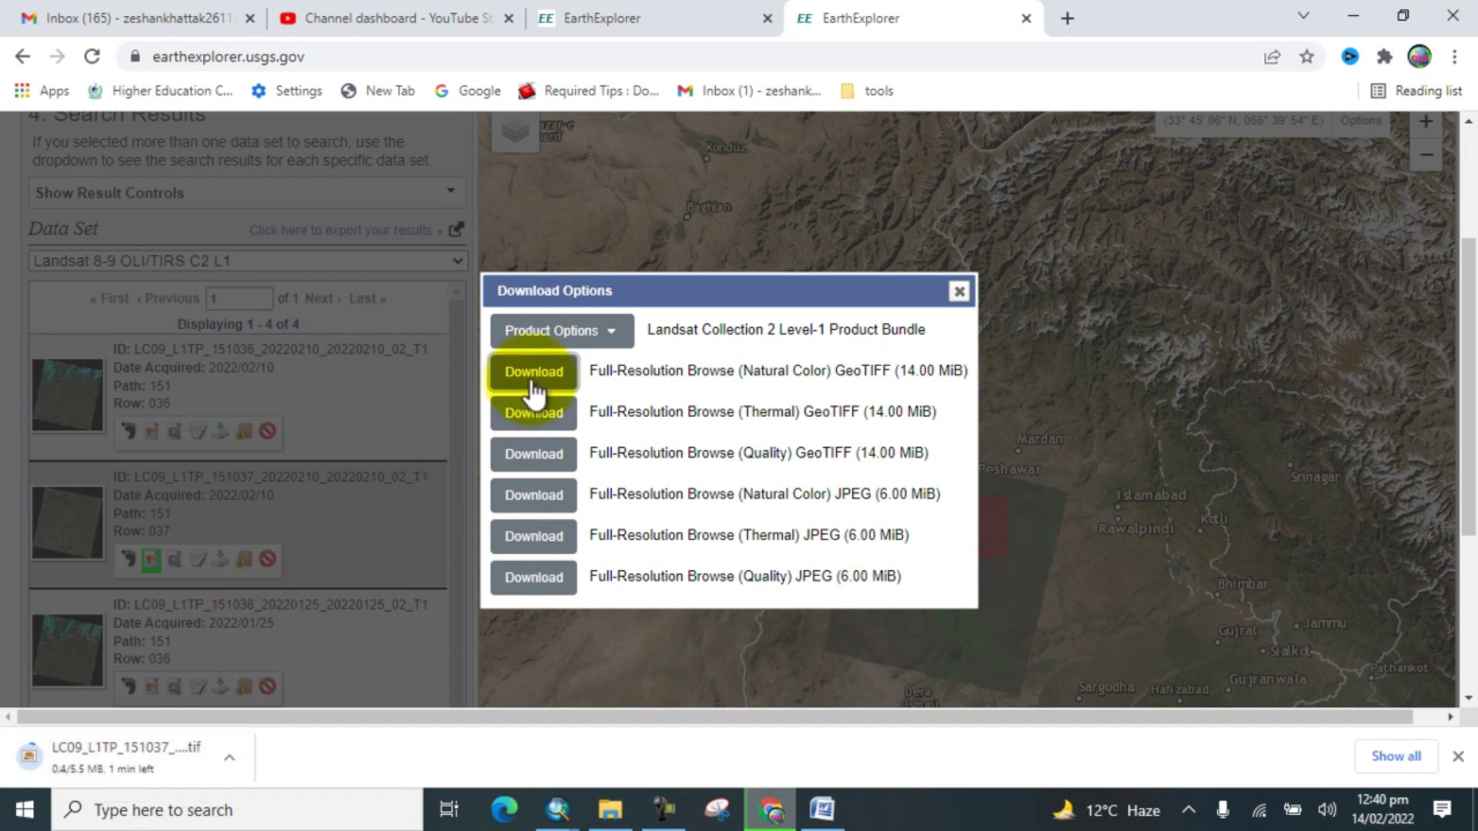
Step: Download the 1.16 GiB Level-1 product bundle from Product Options
click(610, 330)
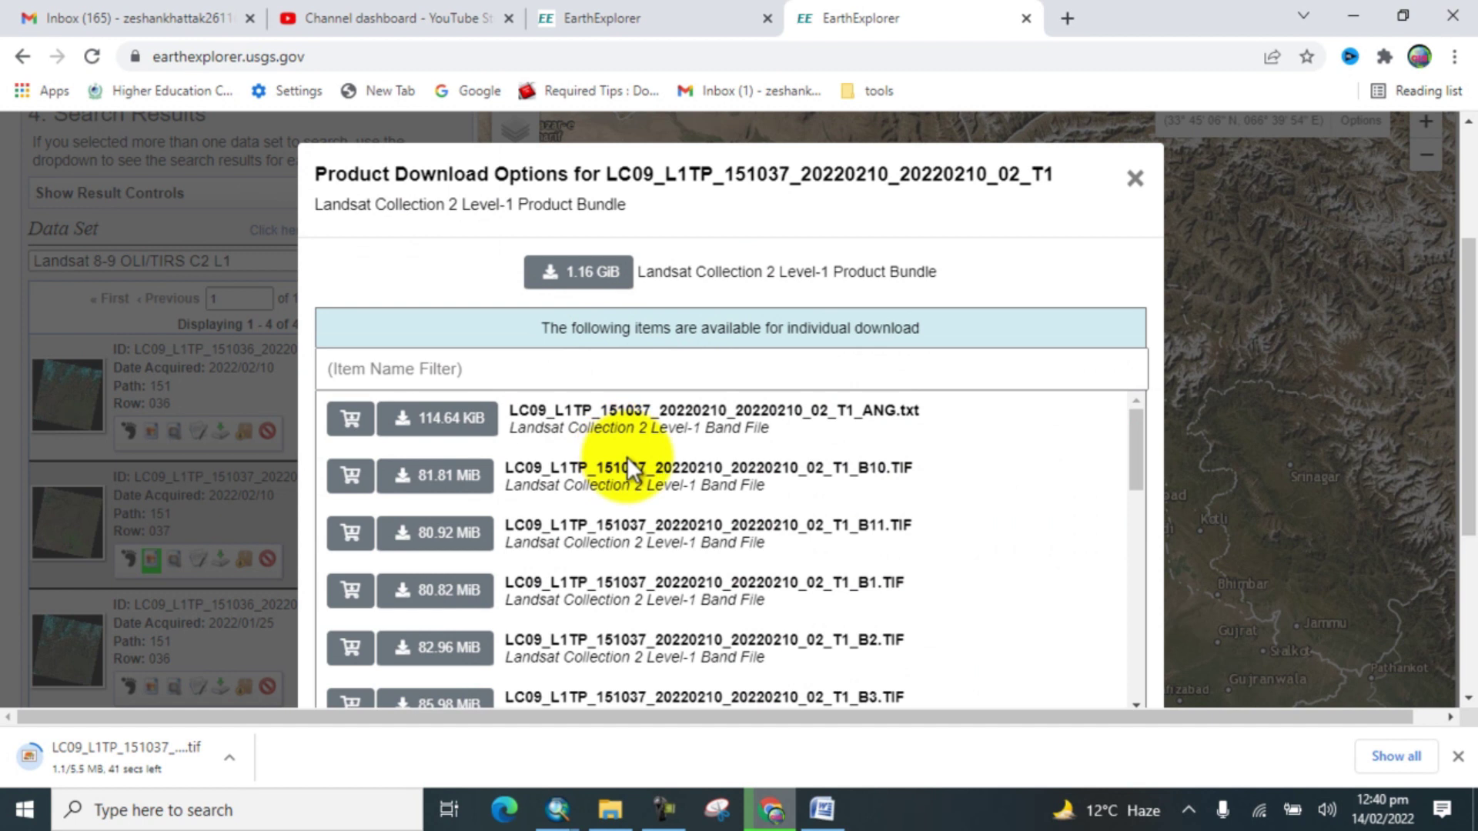
scroll(642, 442, down, 3)
scroll(641, 441, down, 3)
scroll(640, 441, down, 2)
scroll(641, 441, down, 3)
scroll(640, 441, down, 3)
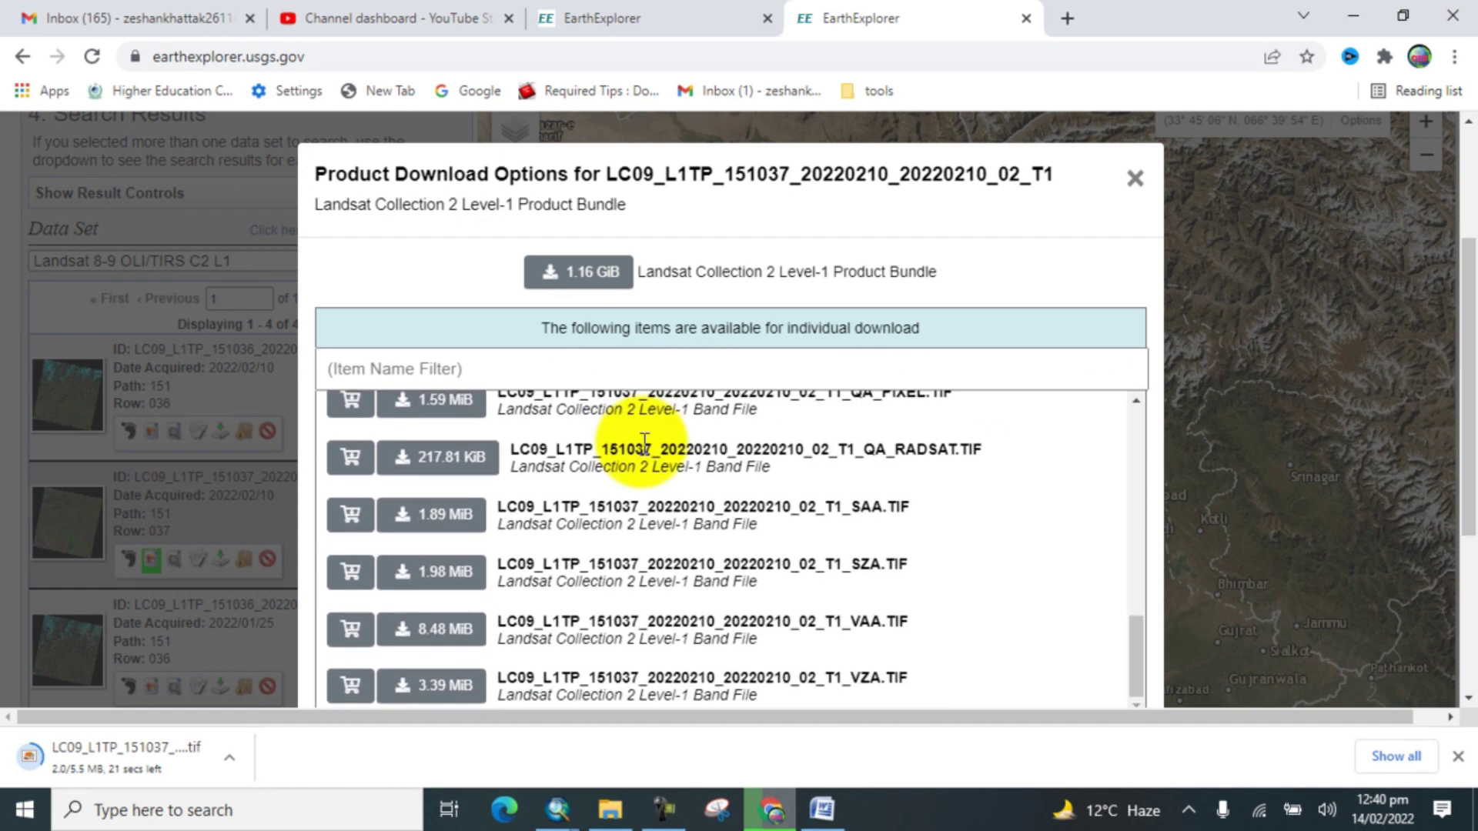
scroll(644, 441, up, 5)
scroll(624, 392, up, 5)
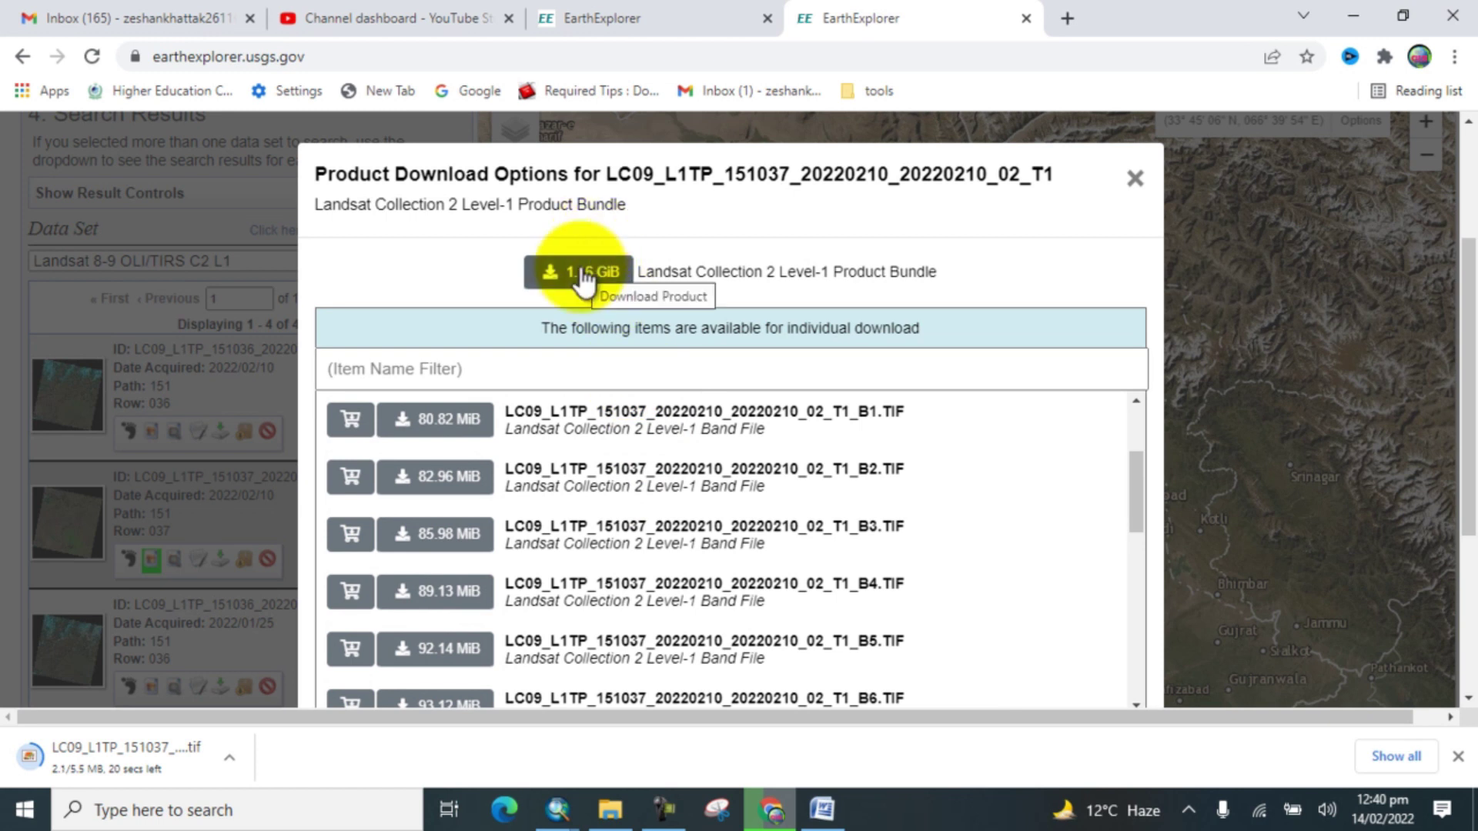
click(584, 277)
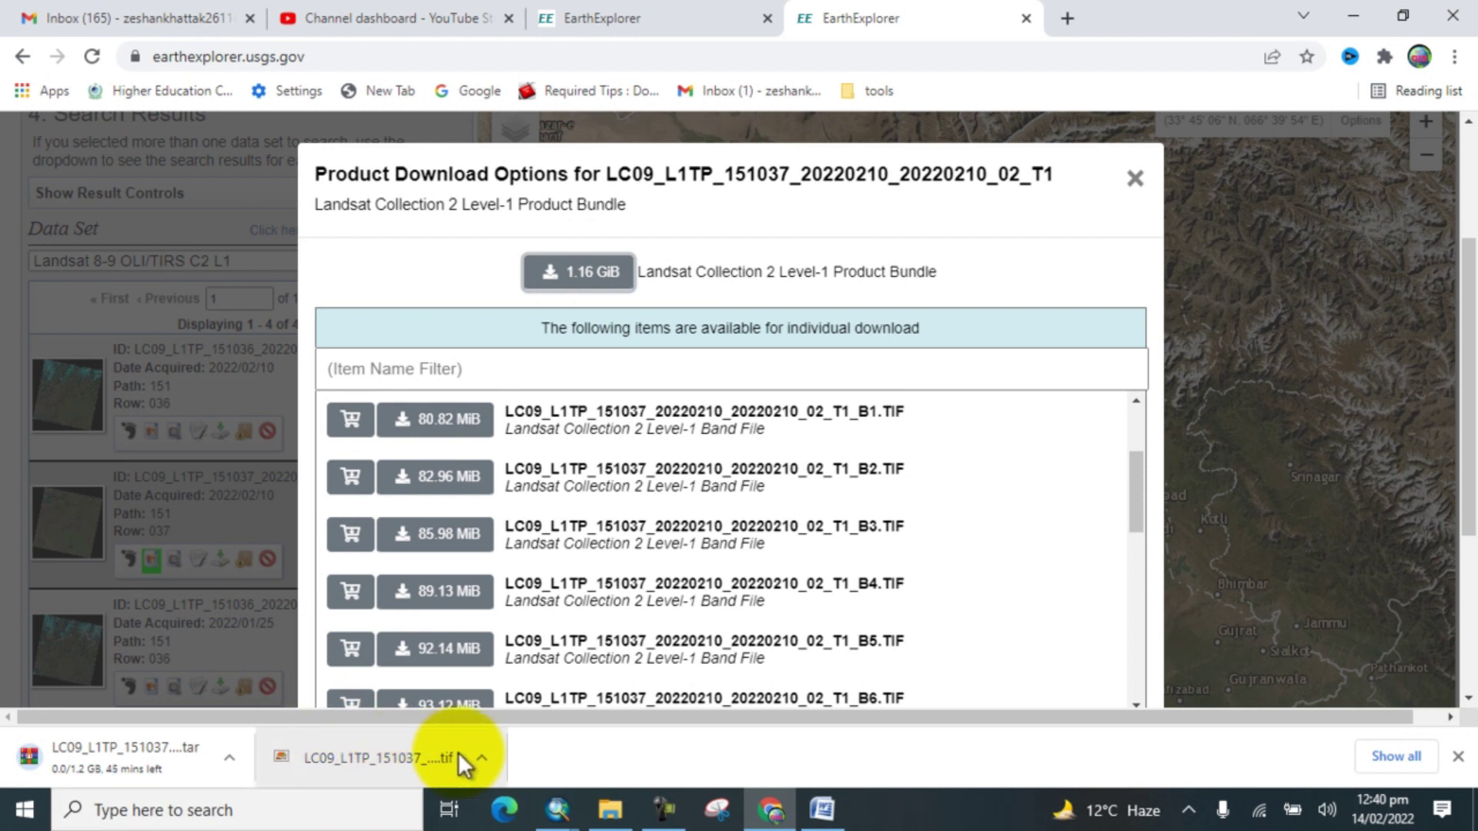
click(480, 757)
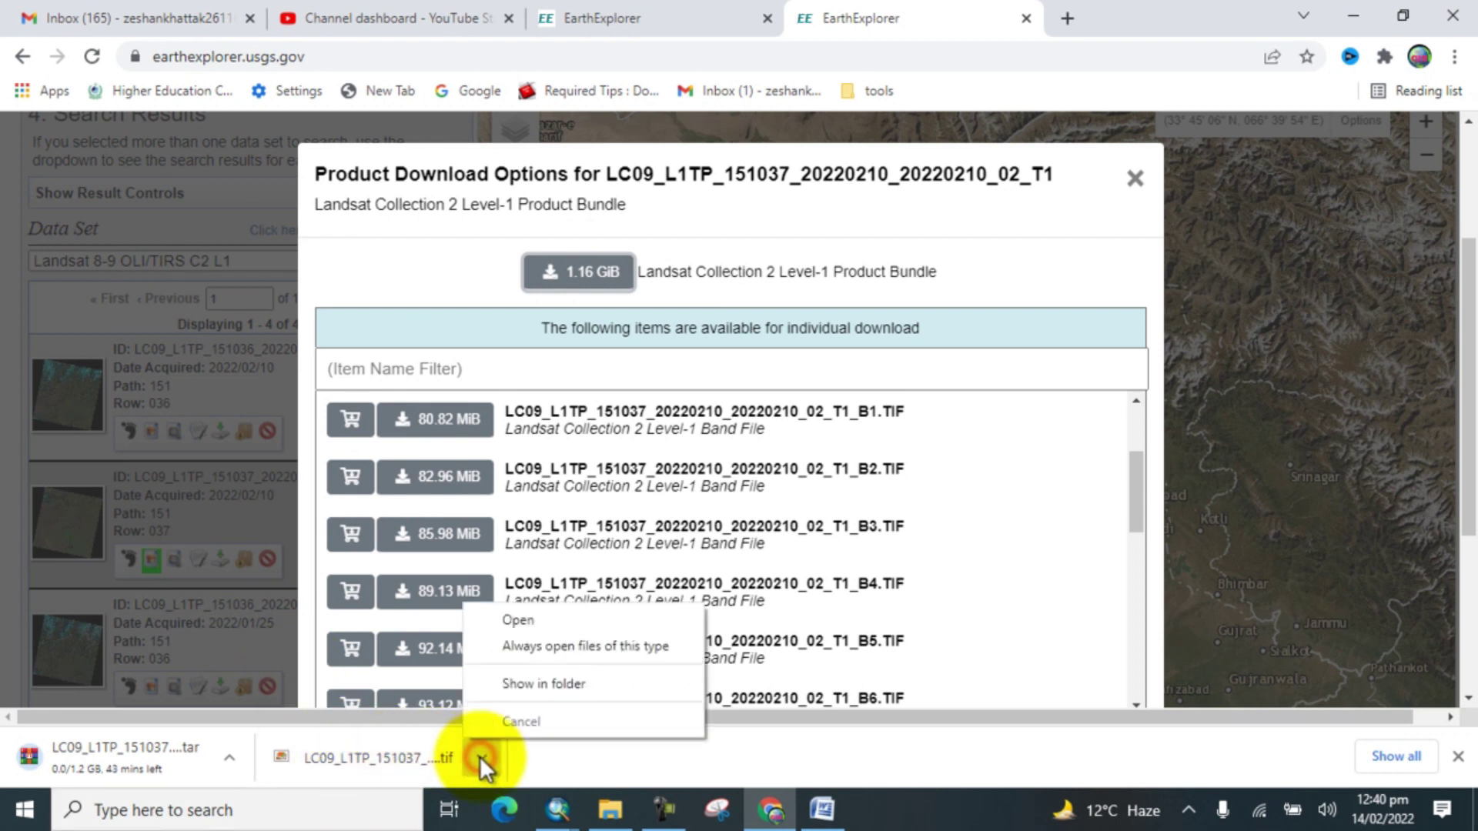
Step: Cut the downloaded GeoTIFF from Downloads and paste it into E:\landsat 9 images
click(535, 692)
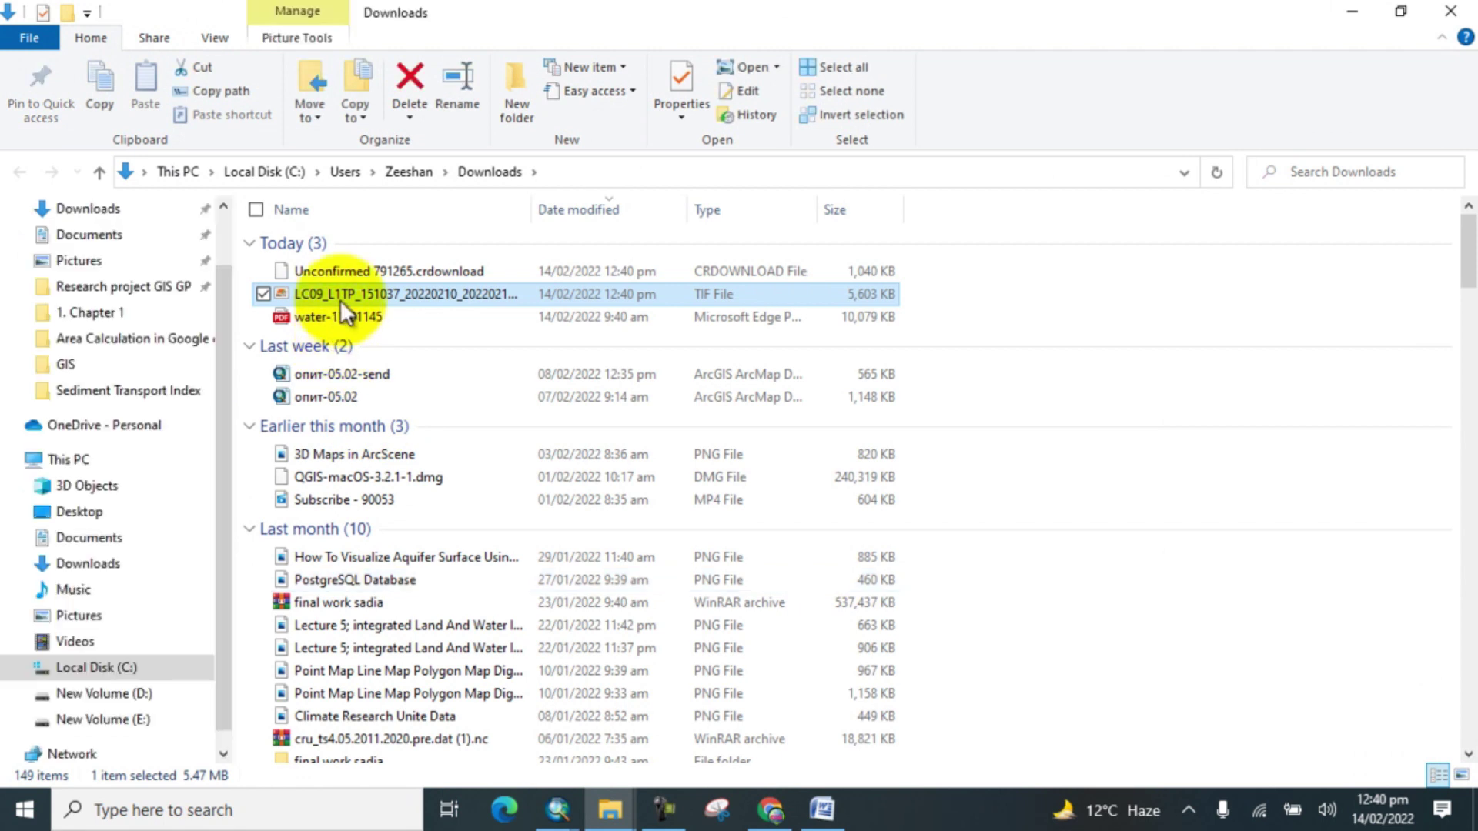
right_click(333, 294)
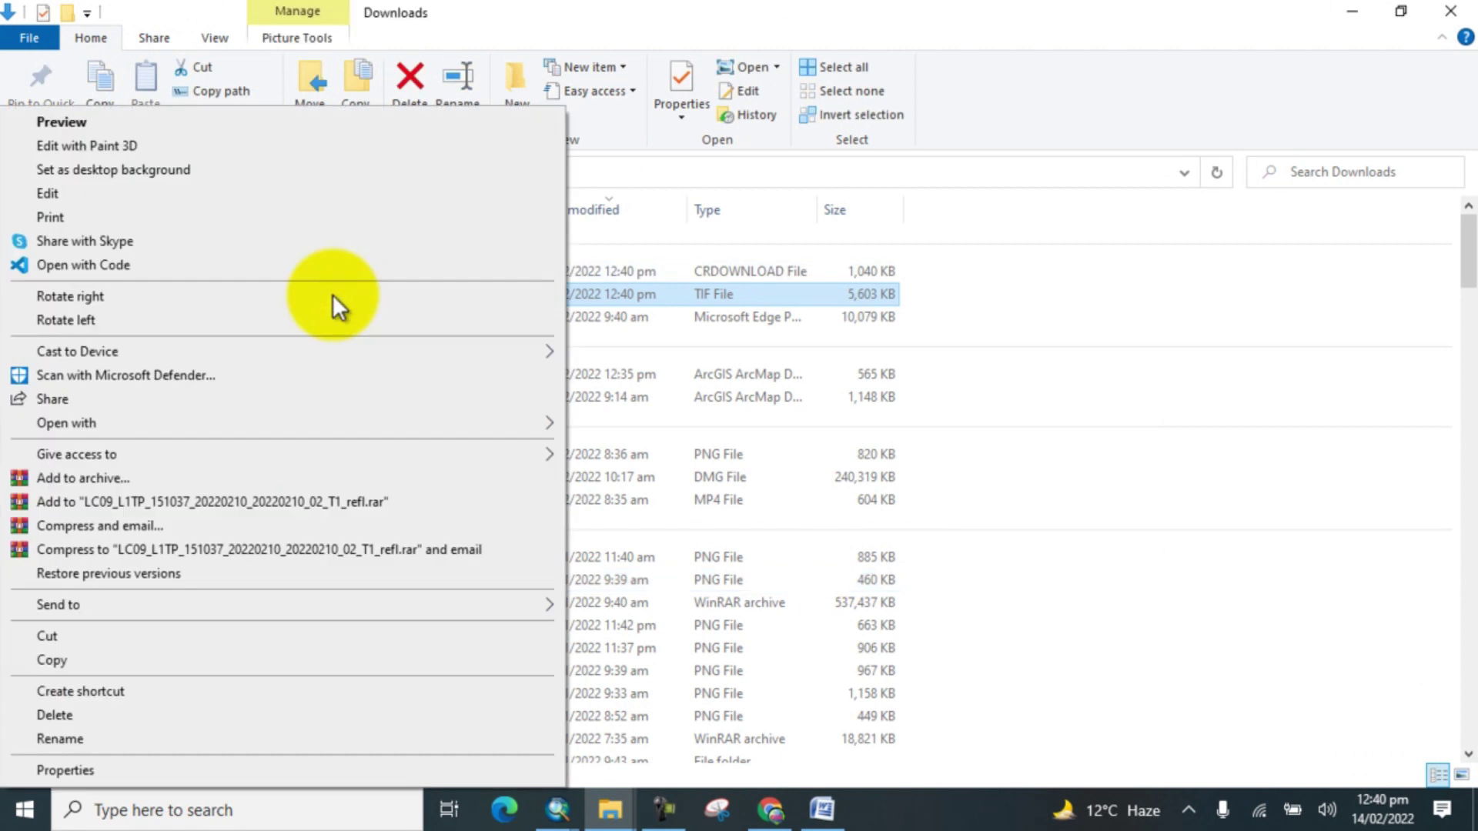
click(57, 634)
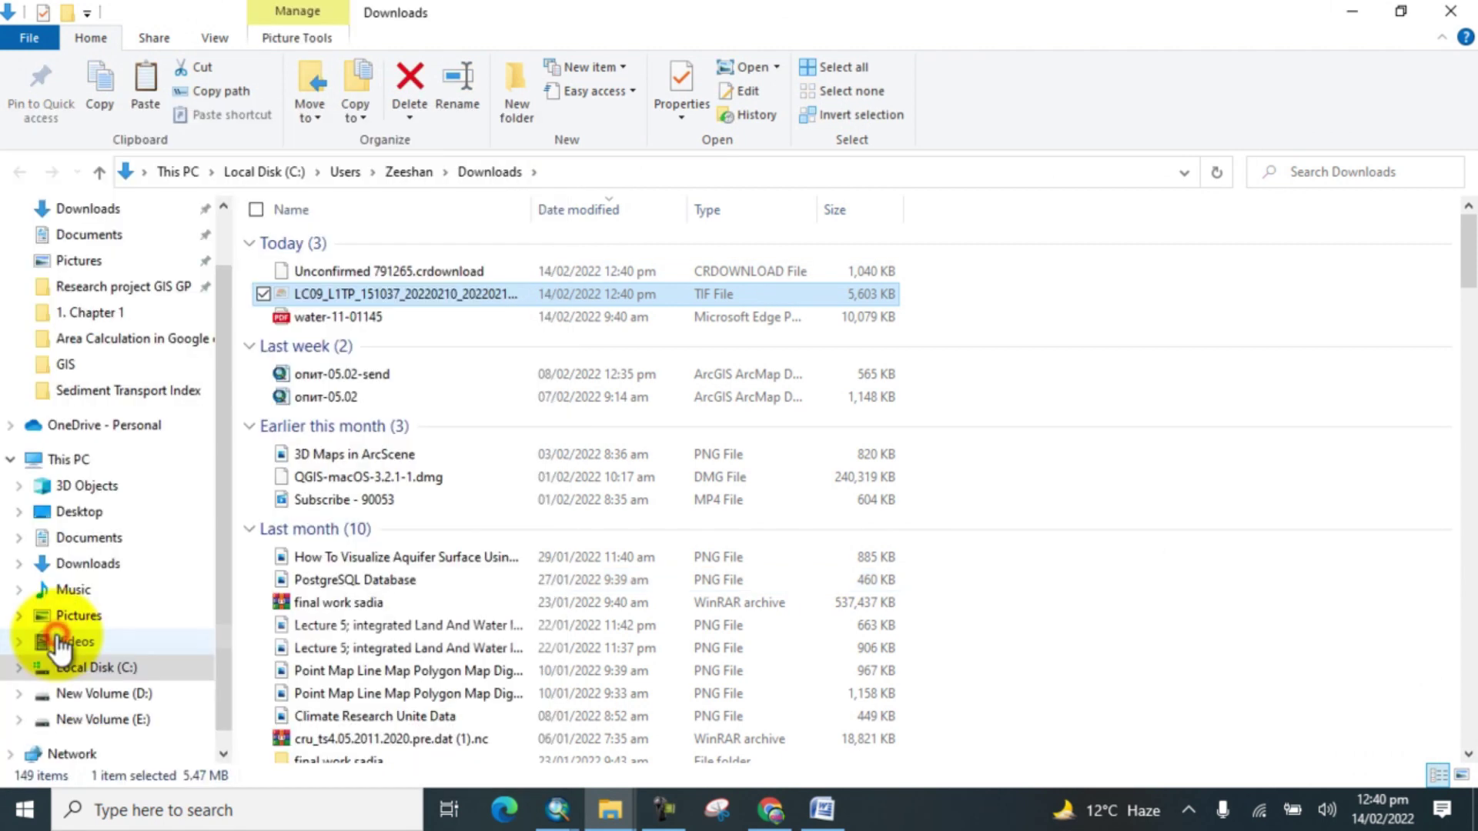
click(120, 720)
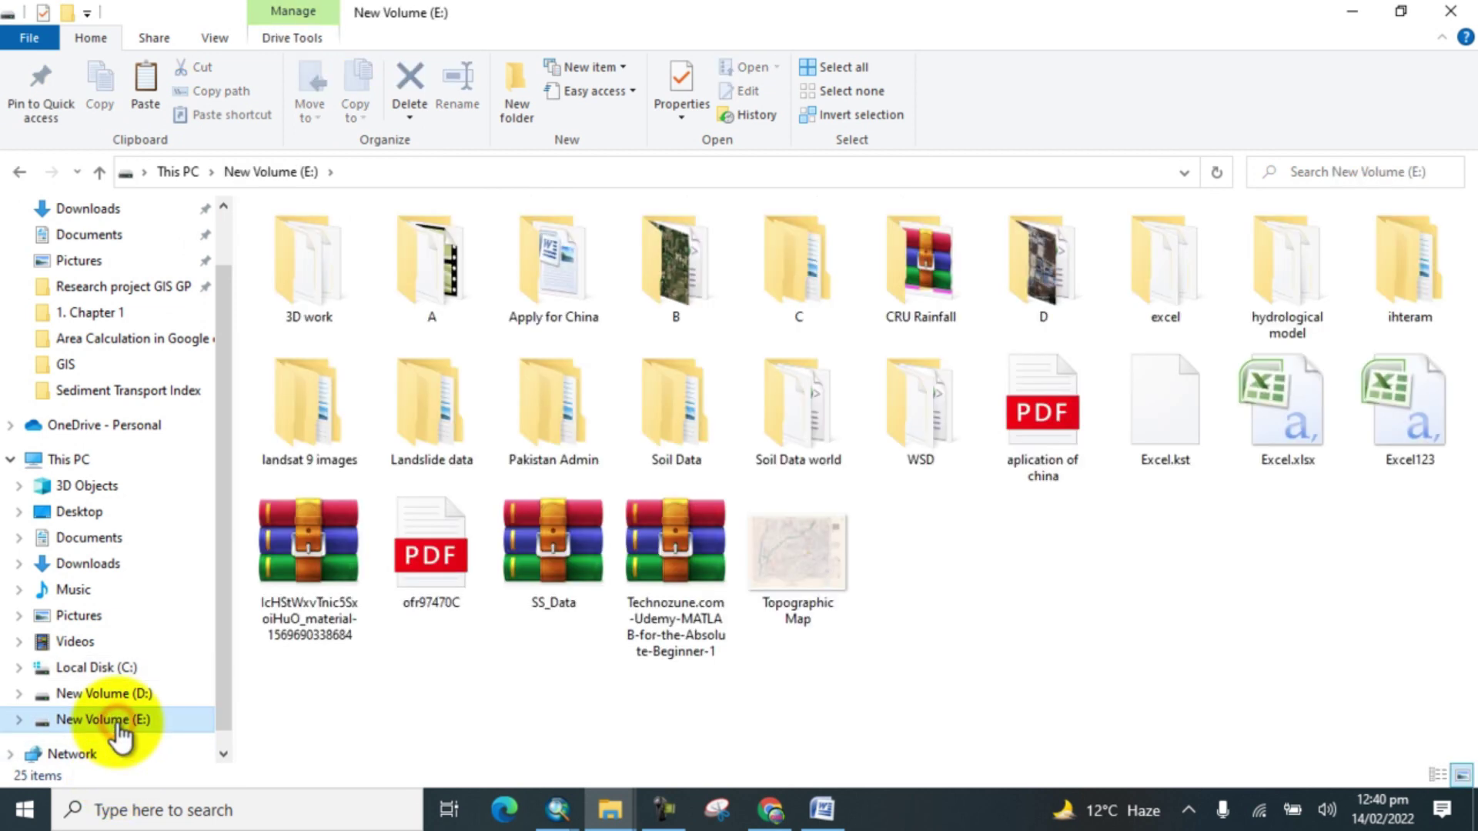
click(275, 441)
double_click(275, 440)
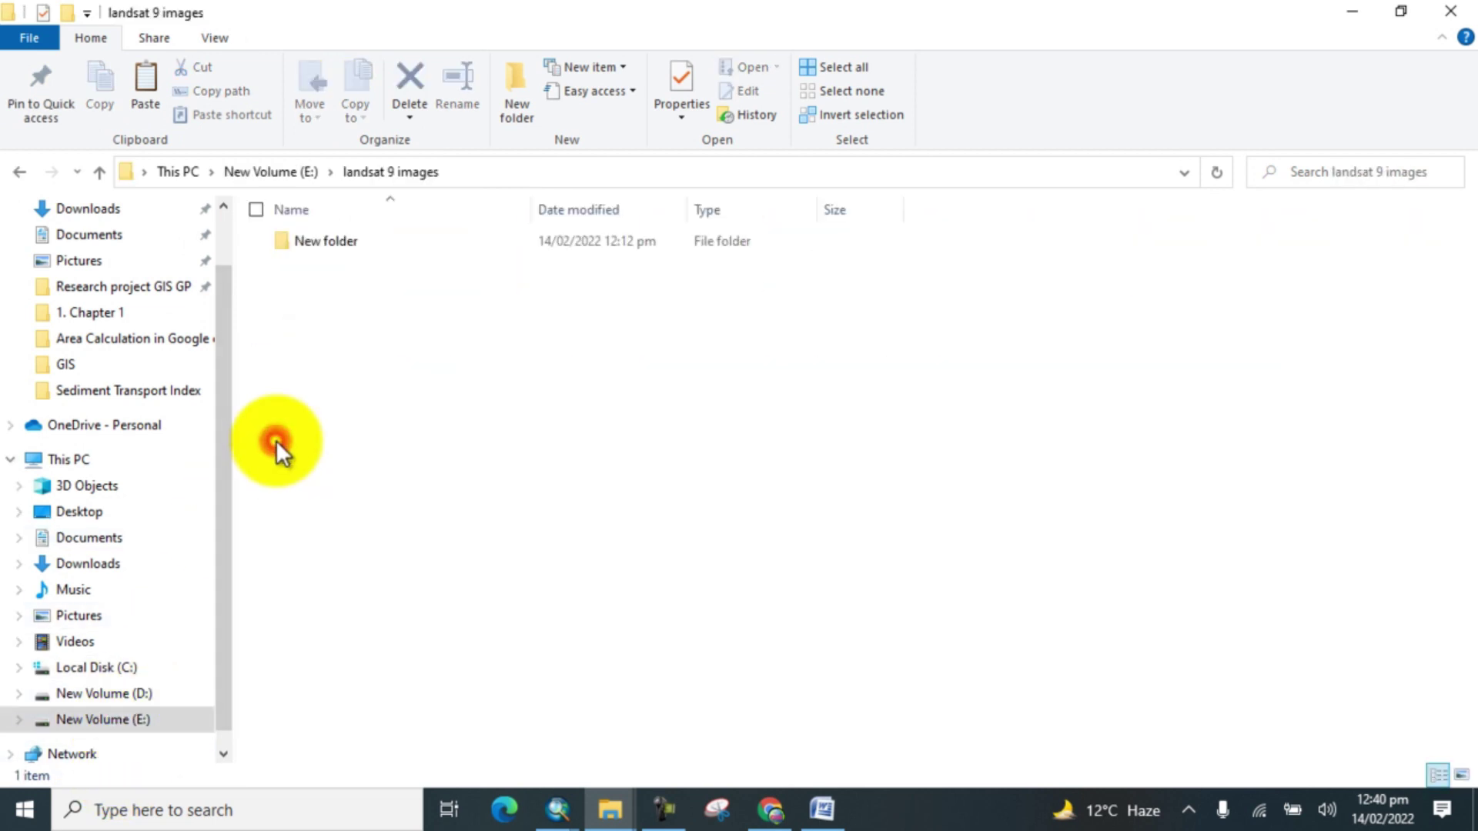
right_click(468, 369)
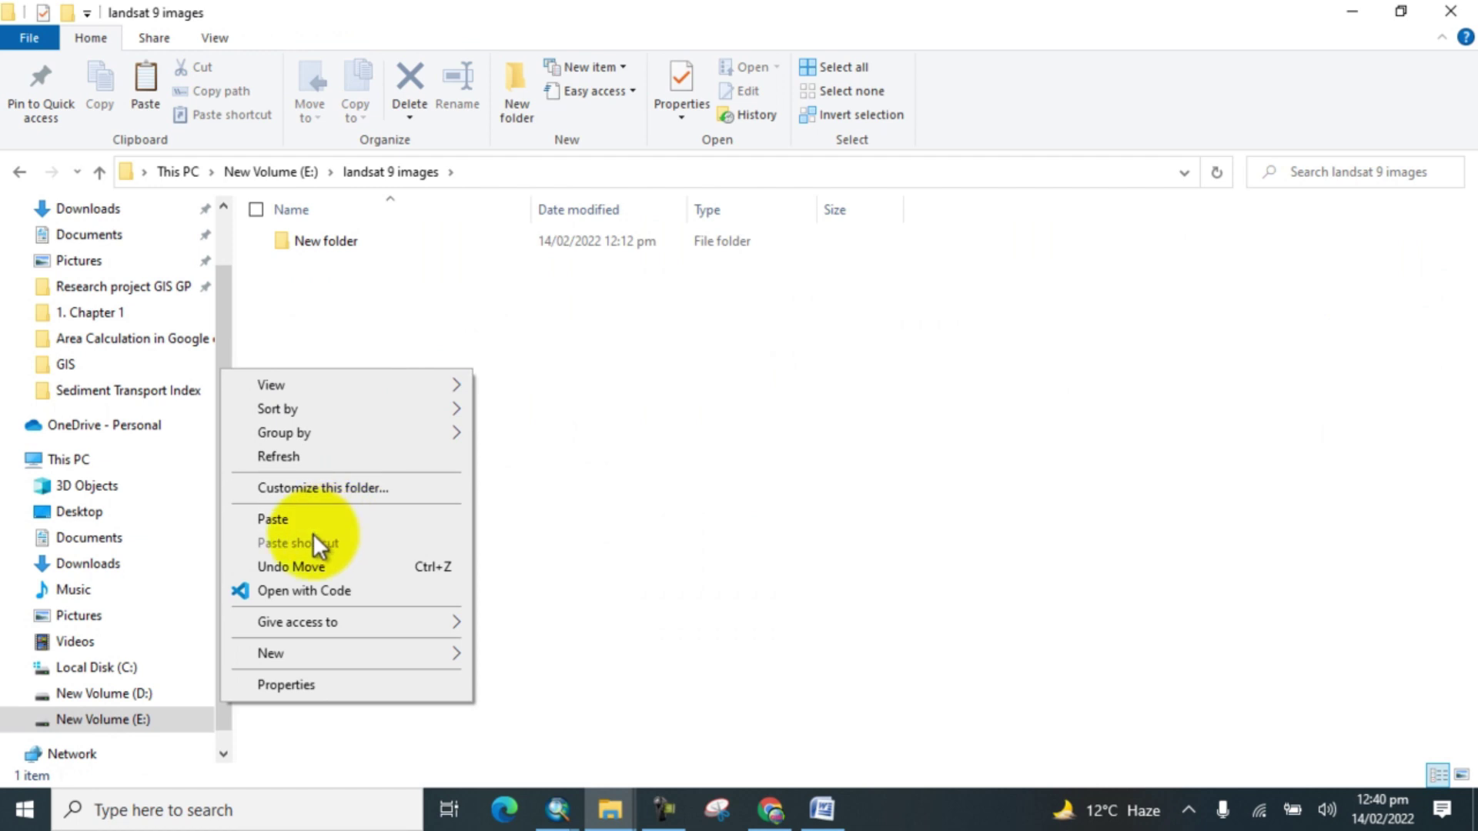
click(295, 518)
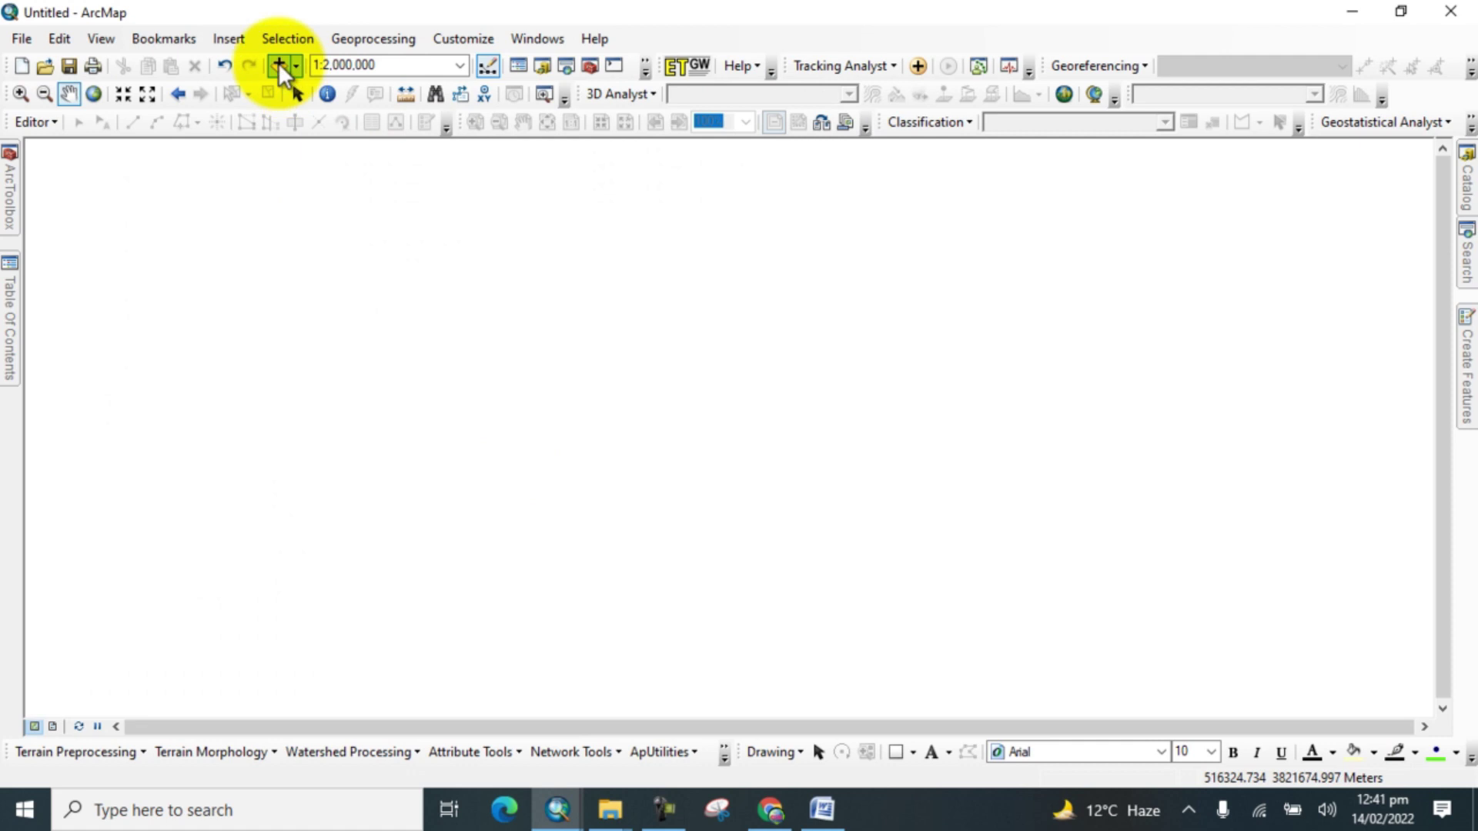
Step: Add the Landsat 9 GeoTIFF from E:\landsat 9 images with pyramids, then show the layer list
click(279, 65)
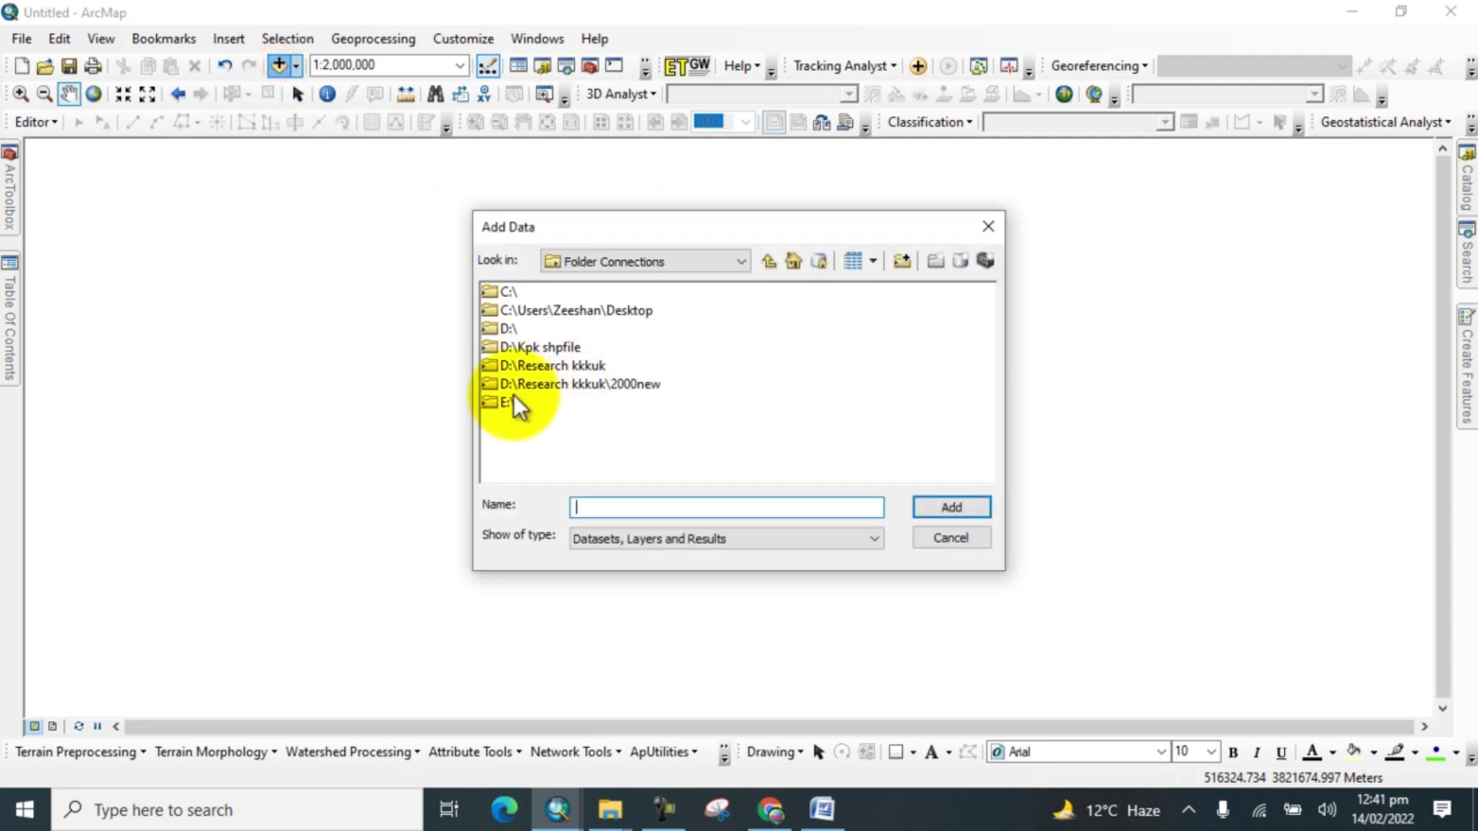
double_click(505, 403)
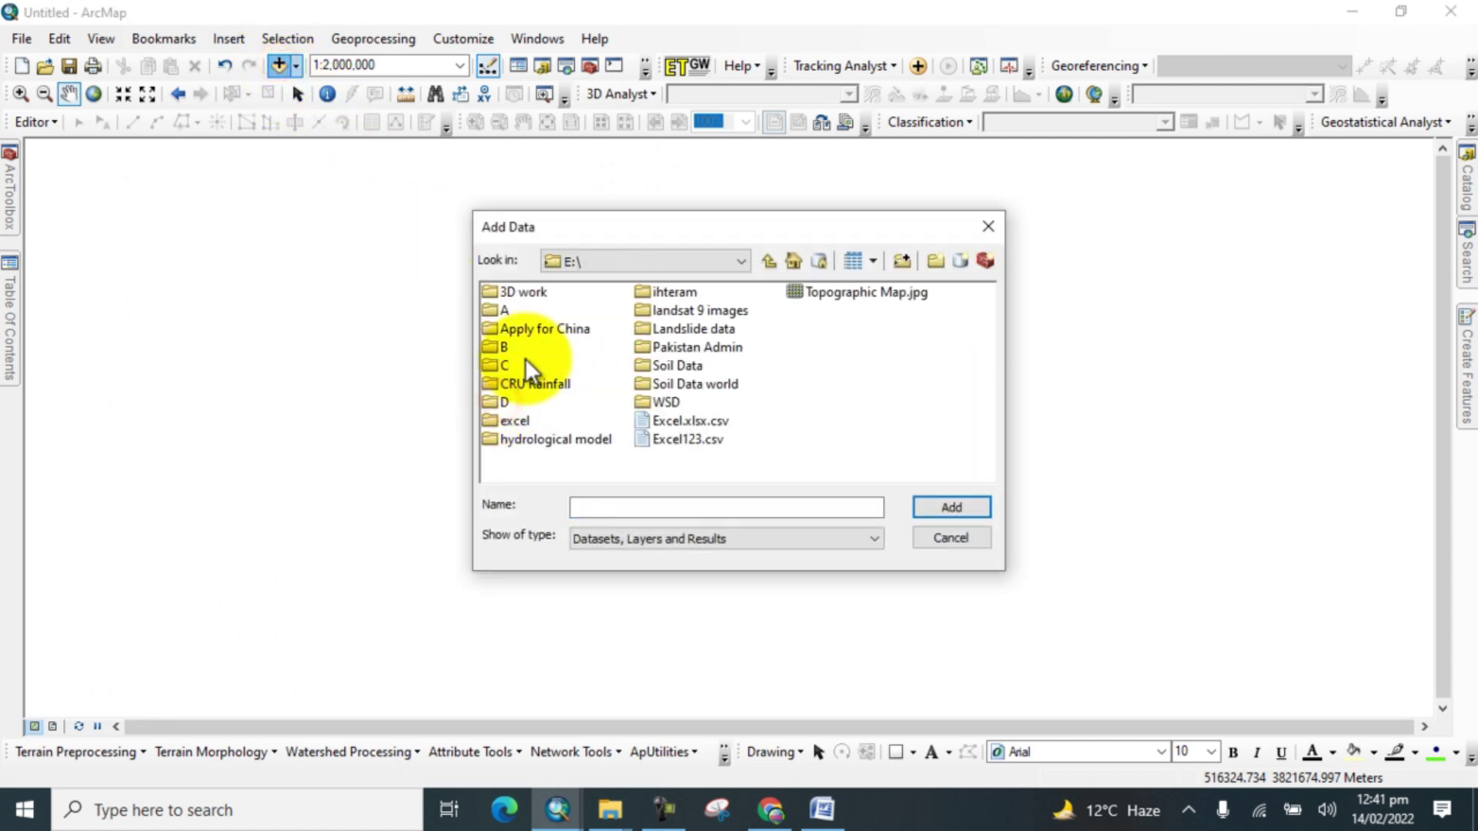
double_click(673, 309)
click(519, 309)
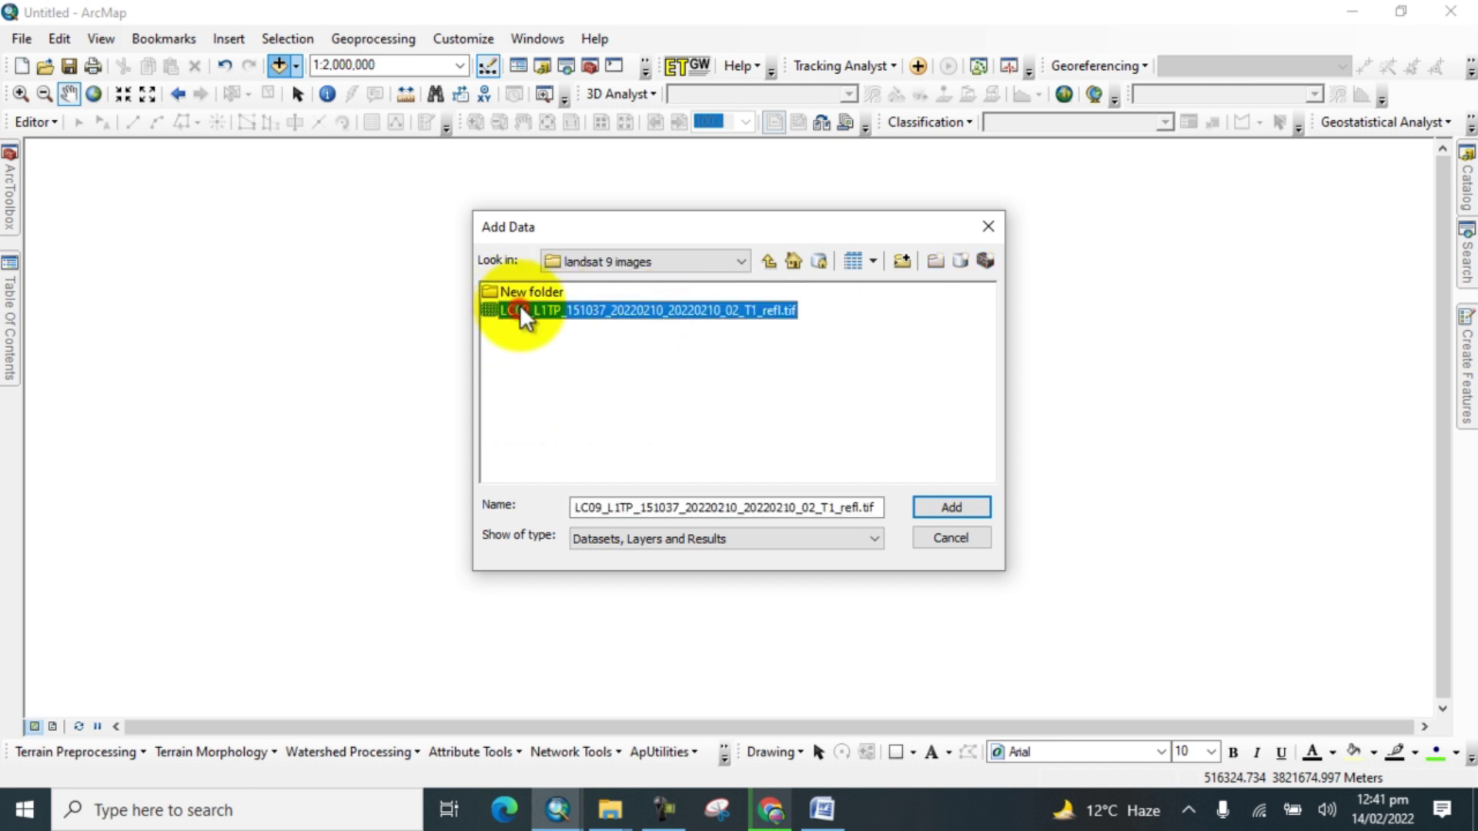
click(948, 506)
click(734, 367)
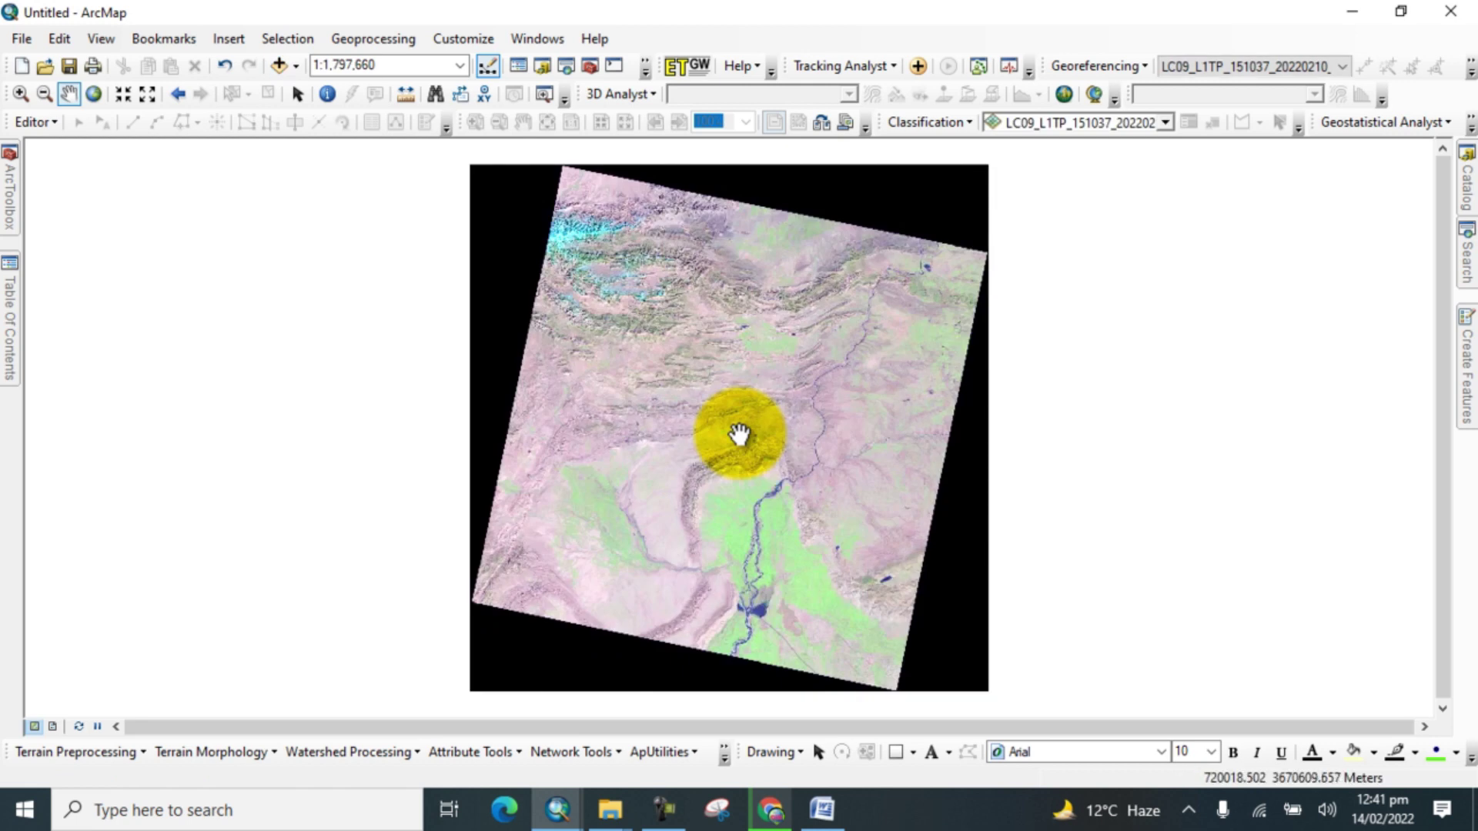
drag(739, 434, 677, 409)
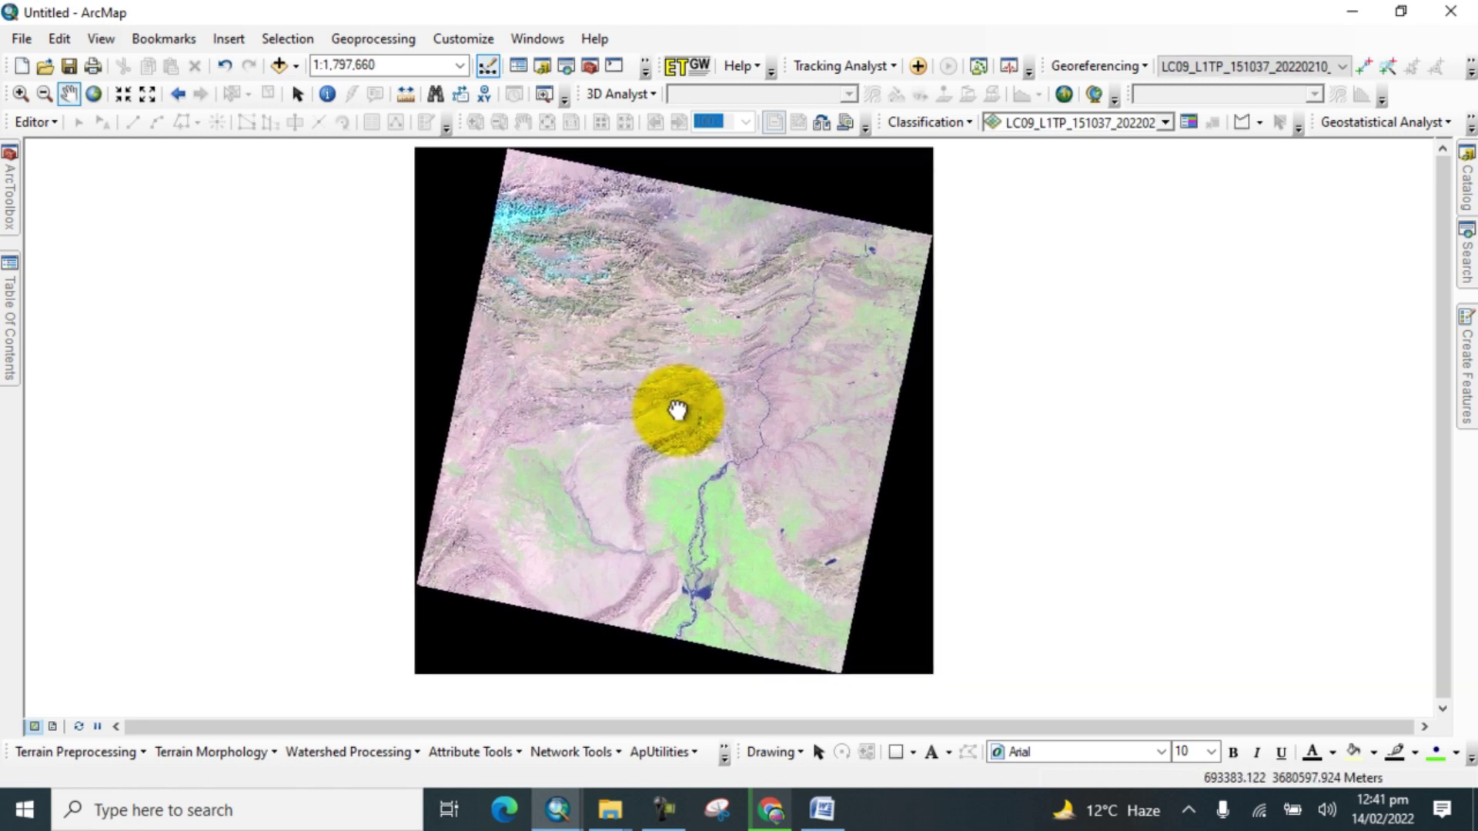
scroll(676, 468, up, 1)
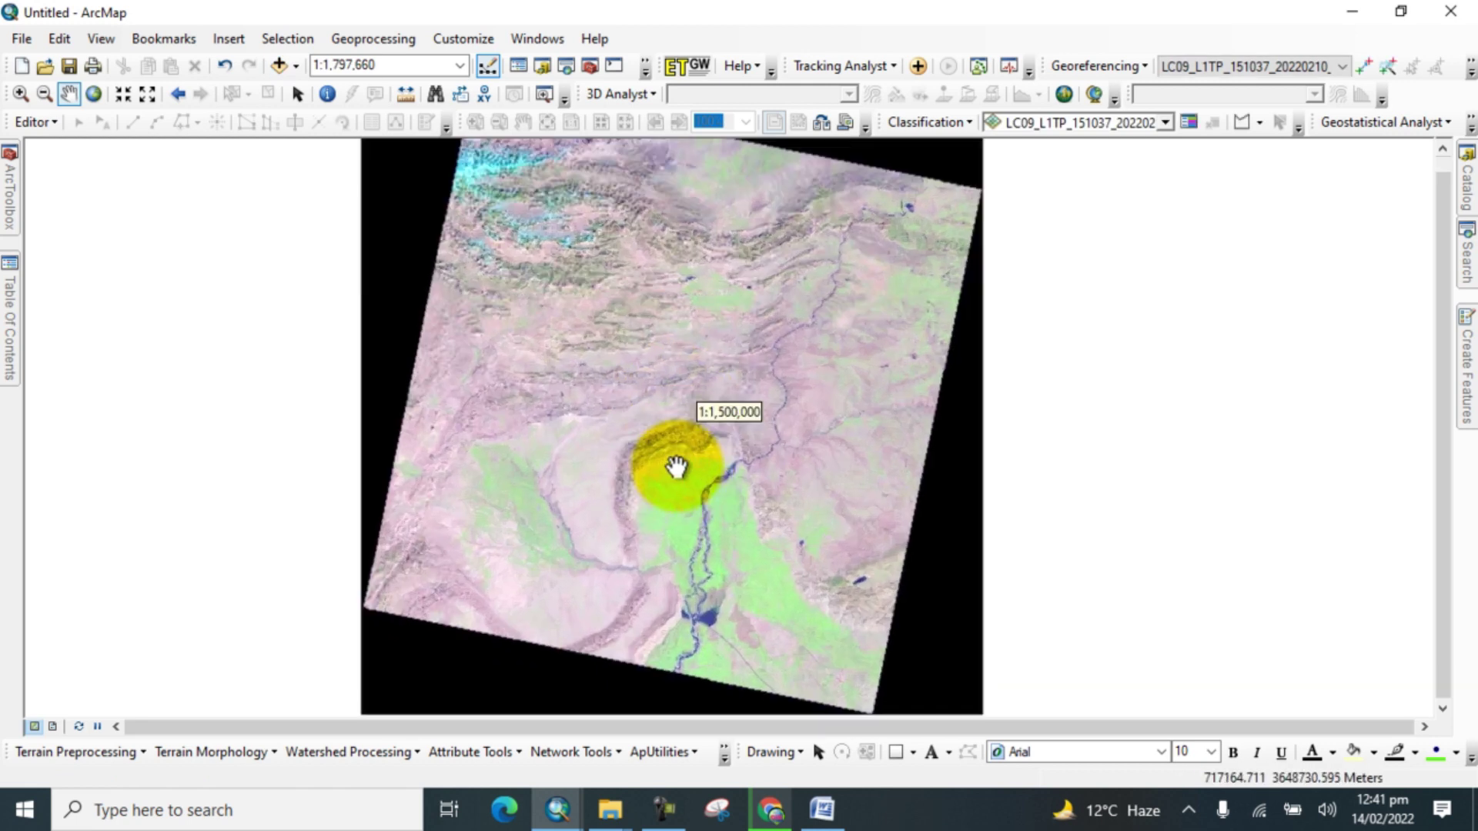
click(11, 327)
right_click(112, 217)
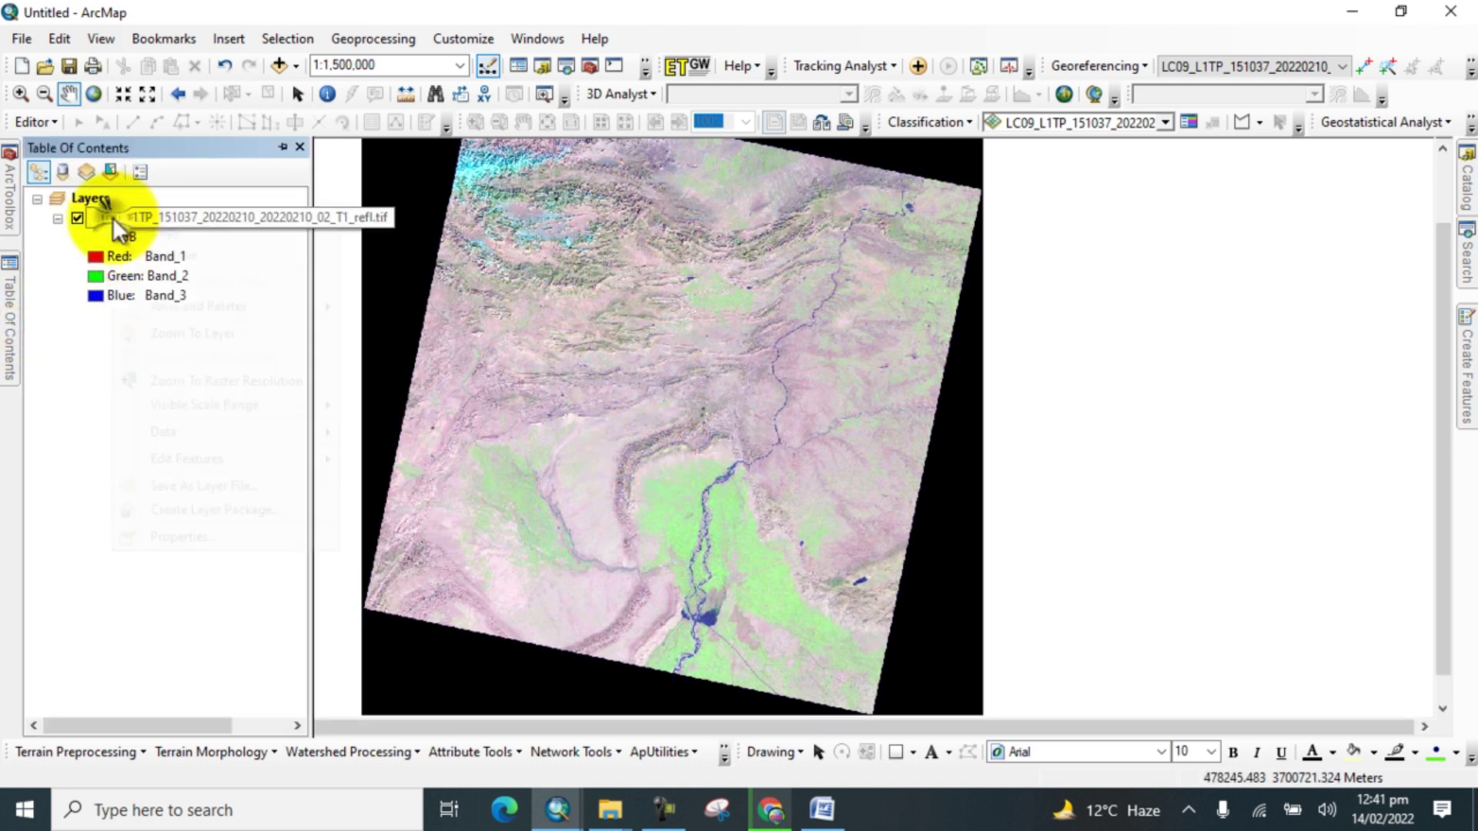
click(201, 532)
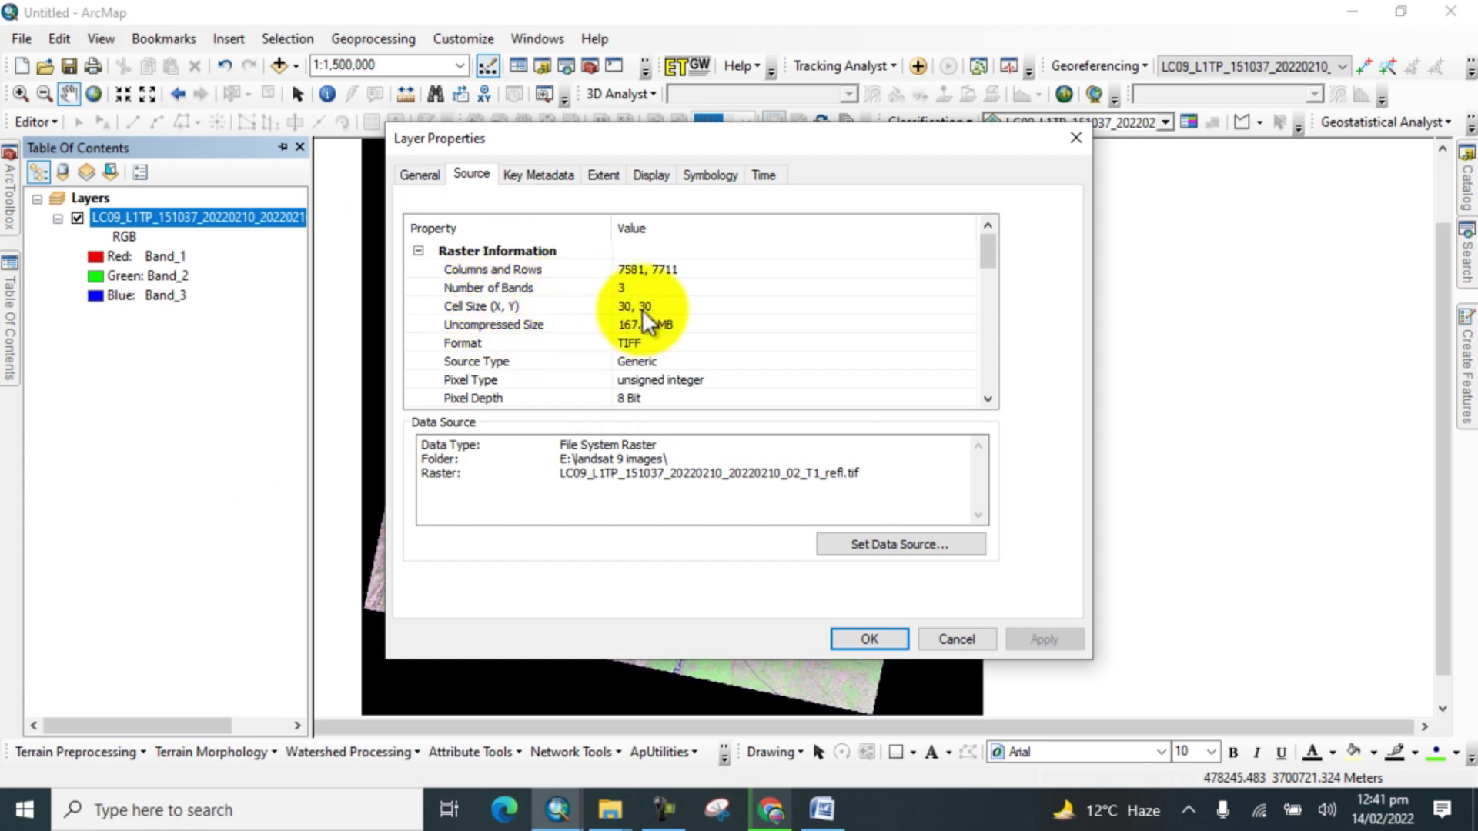
scroll(563, 358, down, 1)
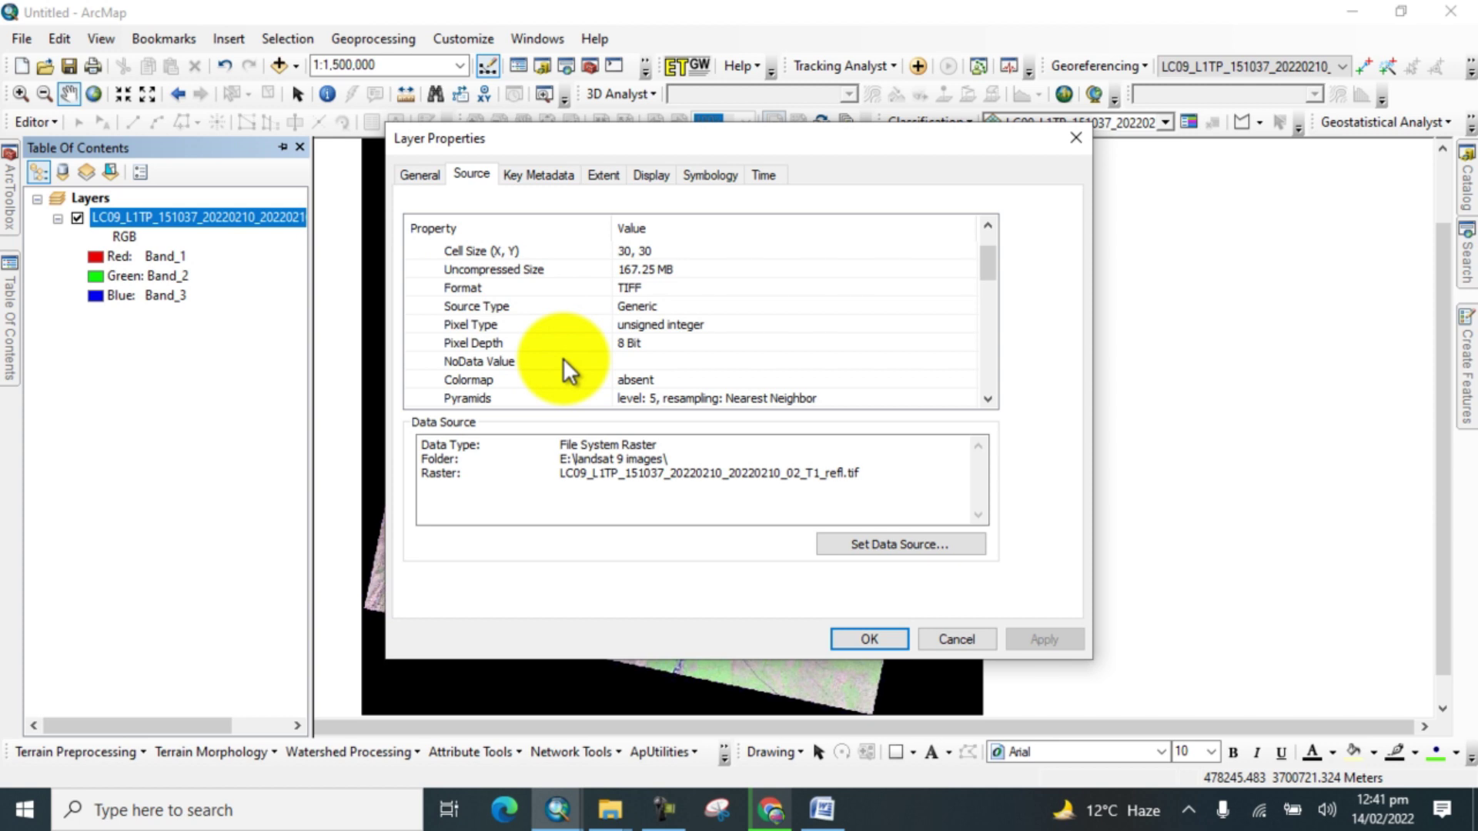
scroll(562, 358, down, 1)
scroll(563, 359, down, 1)
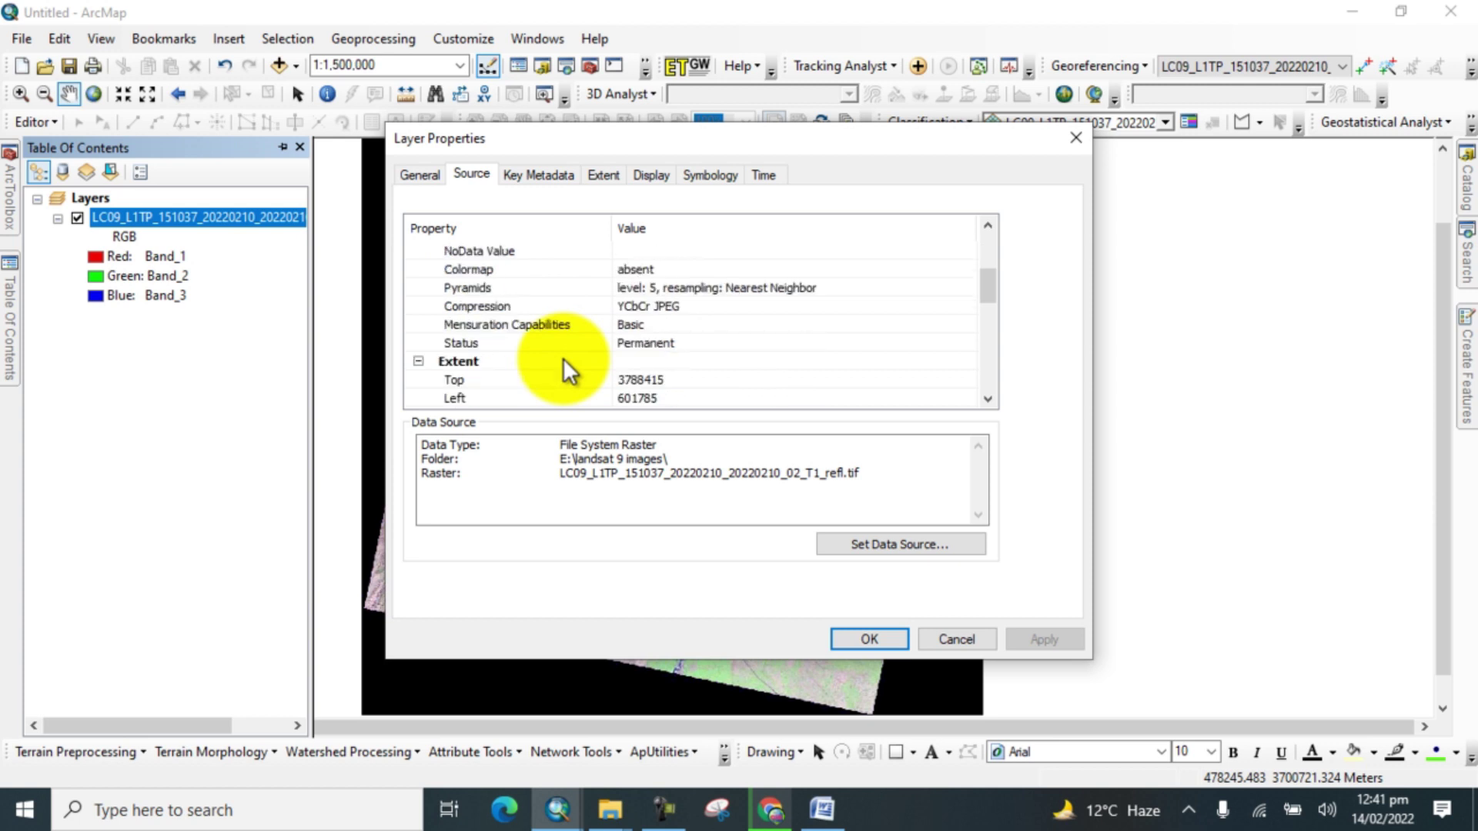
scroll(563, 358, down, 1)
scroll(562, 358, down, 1)
scroll(563, 358, down, 1)
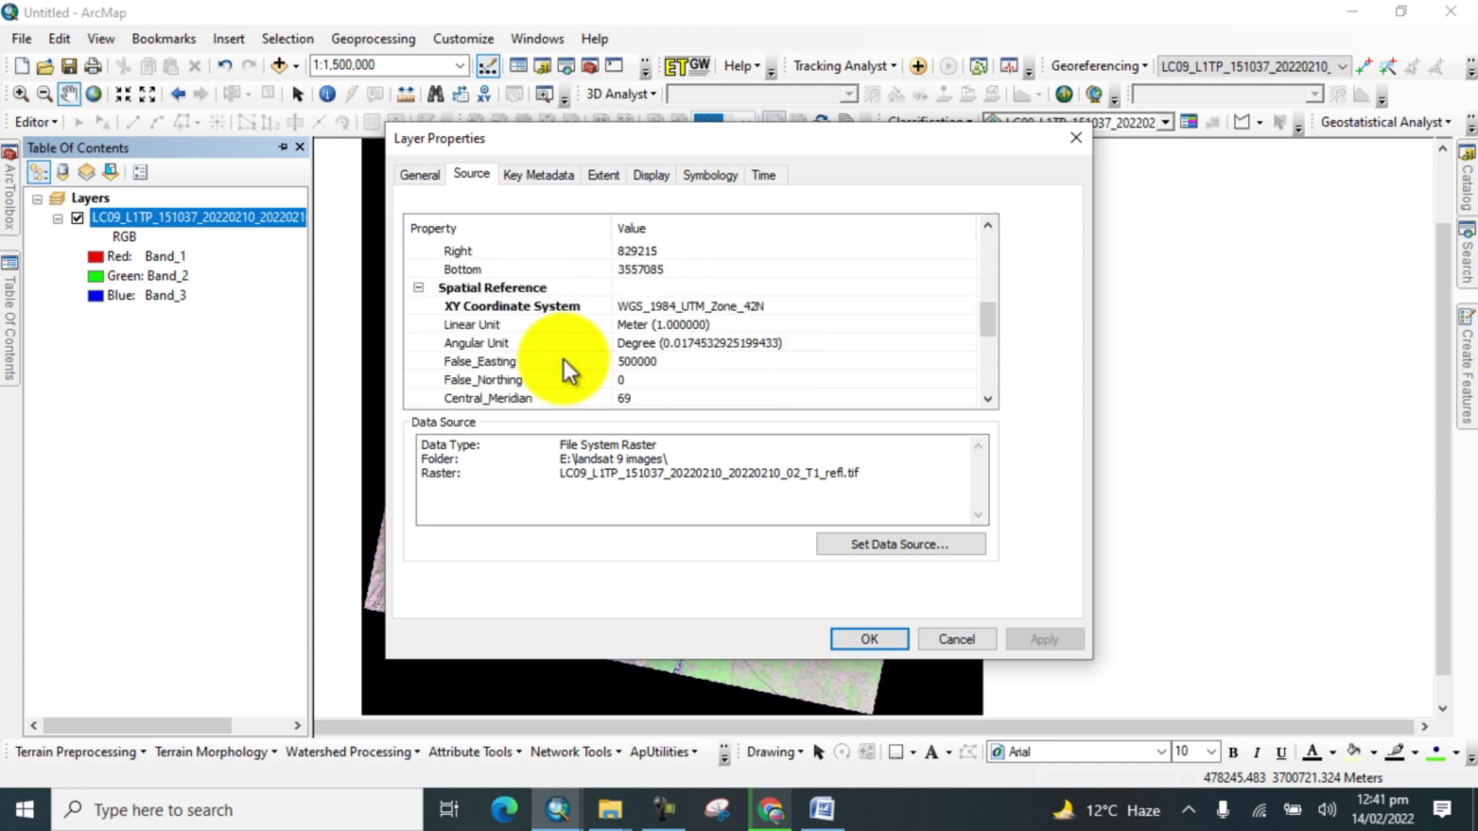
scroll(600, 313, down, 1)
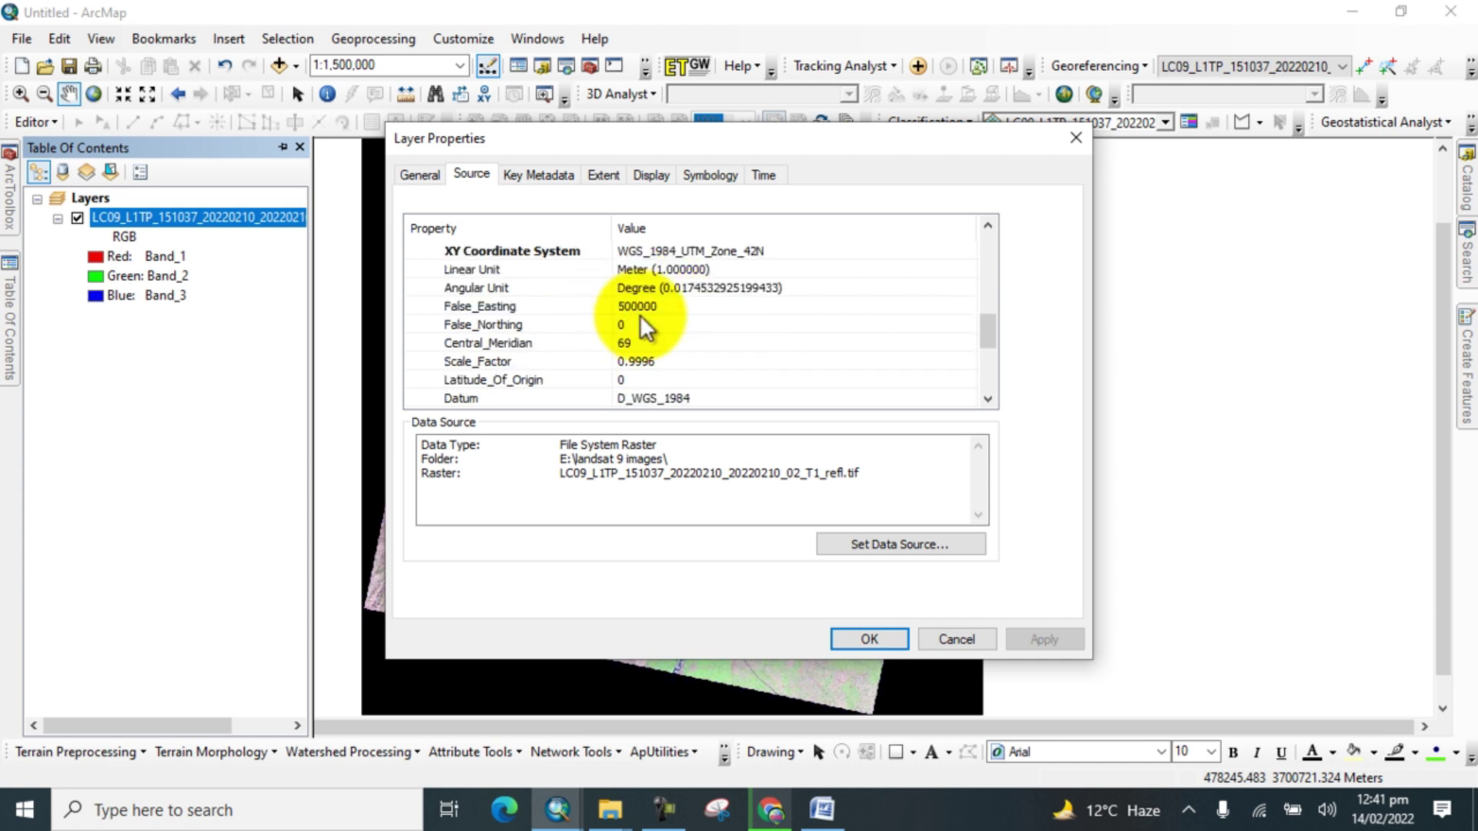
scroll(640, 316, down, 1)
scroll(640, 315, down, 1)
scroll(641, 316, up, 1)
scroll(641, 315, up, 2)
scroll(640, 315, up, 2)
scroll(640, 315, up, 2)
scroll(640, 316, up, 1)
scroll(640, 316, up, 1)
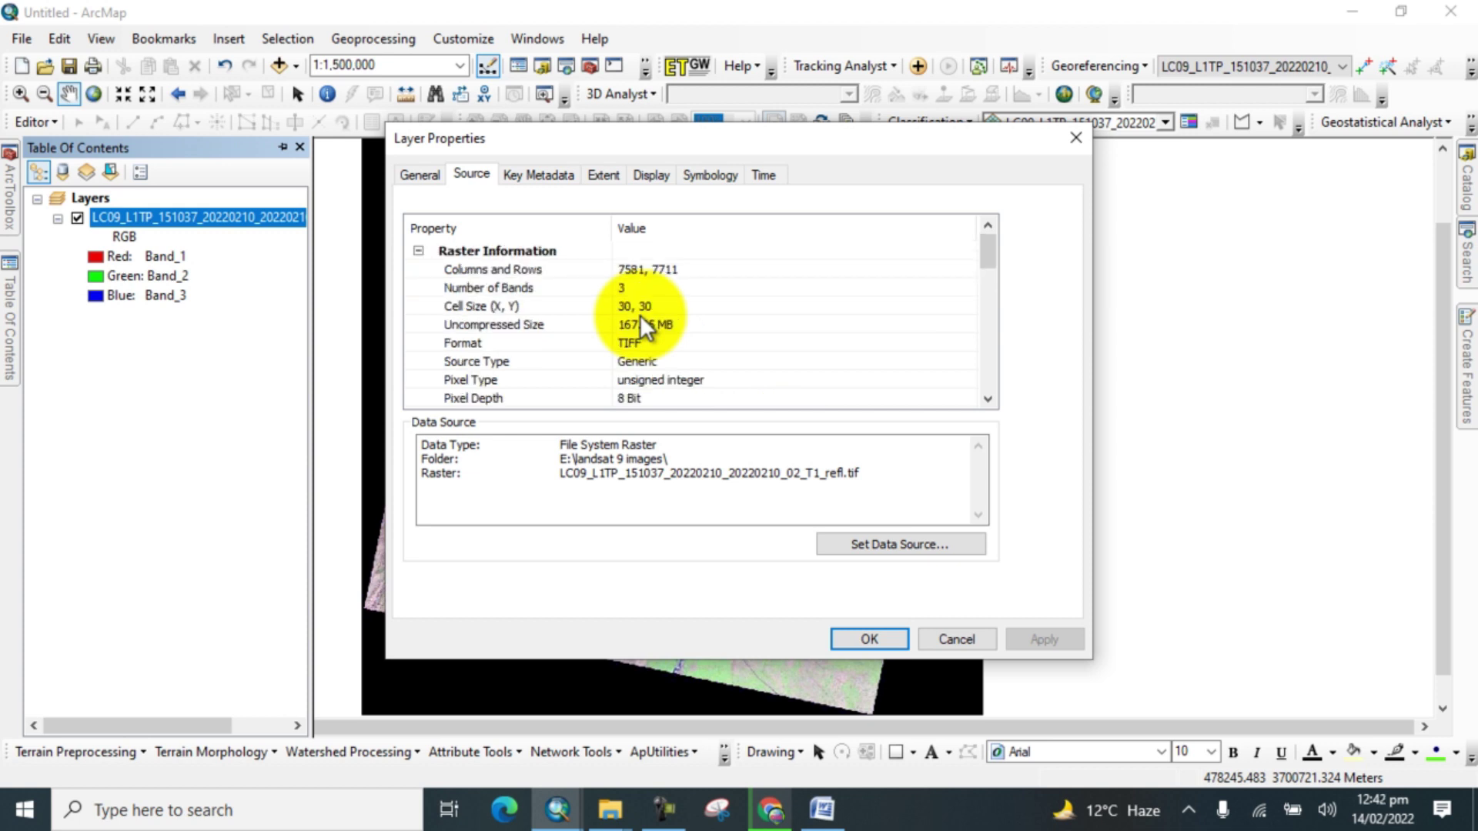
click(1073, 142)
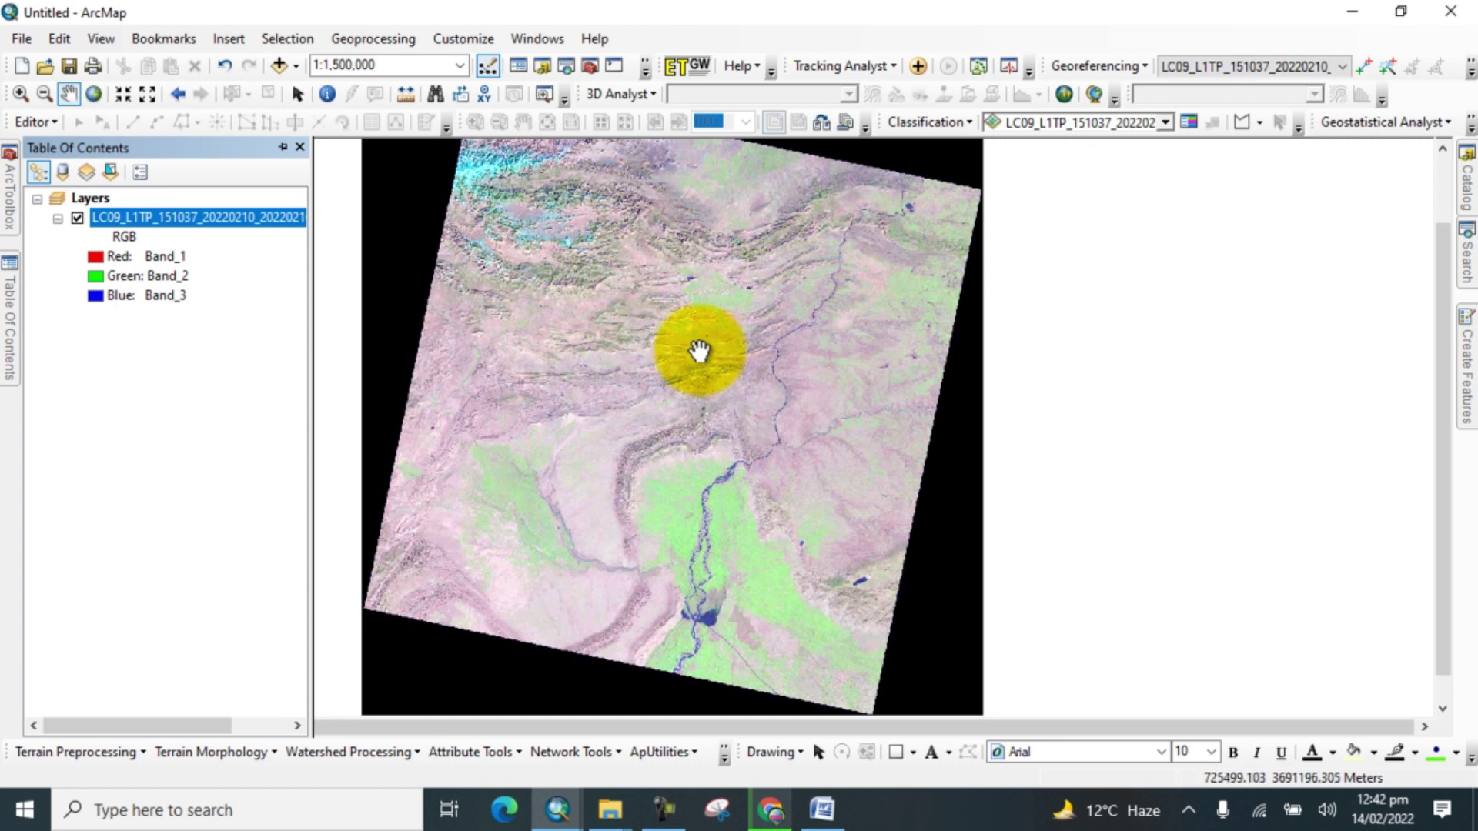
Step: Pan the row 037 Landsat 9 scene right and down until it sits centred in the map
drag(698, 350, 521, 434)
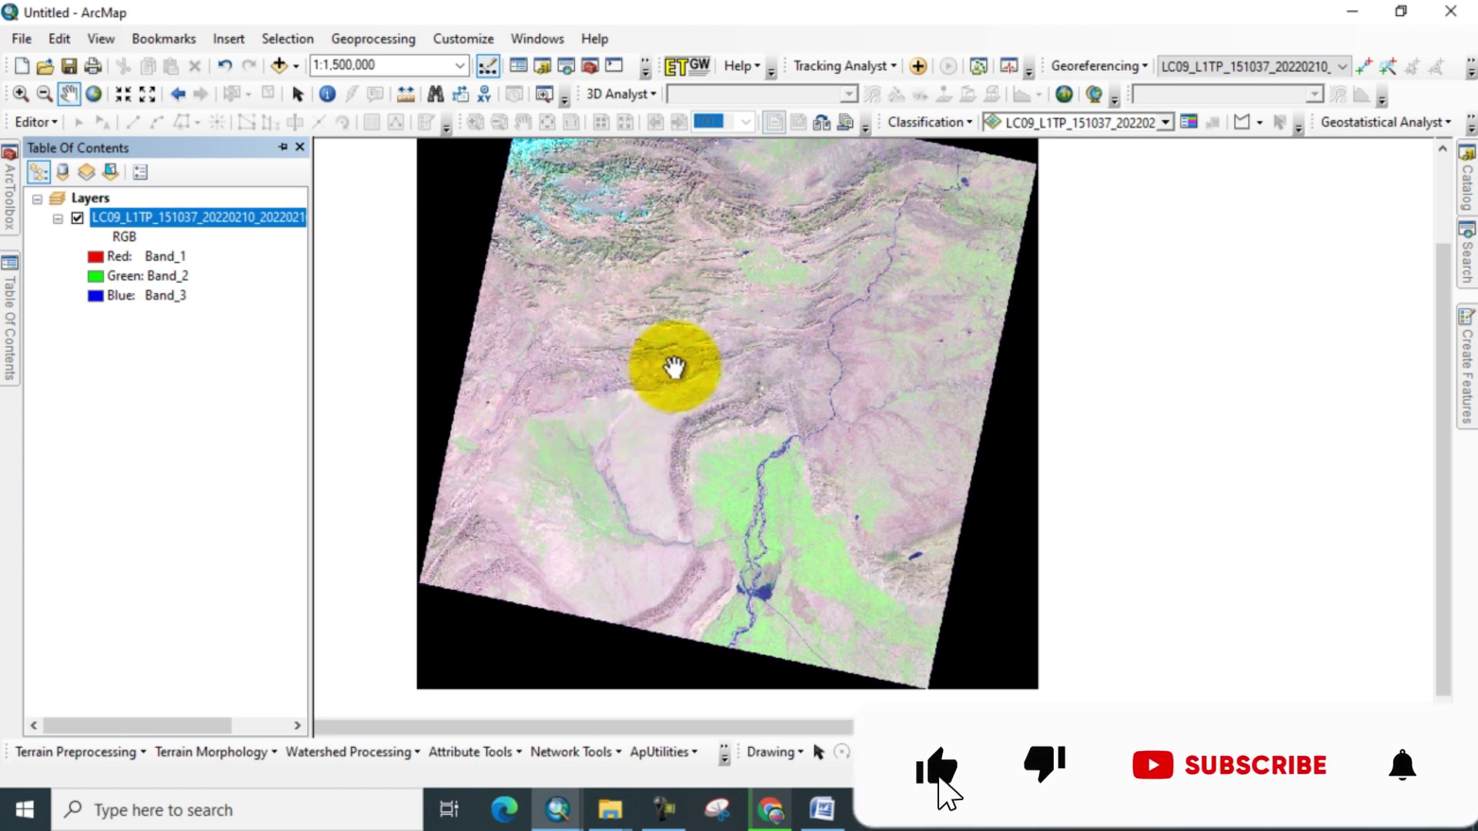
mouse_move(673, 368)
mouse_down()
mouse_move(705, 386)
mouse_move(732, 376)
mouse_up()
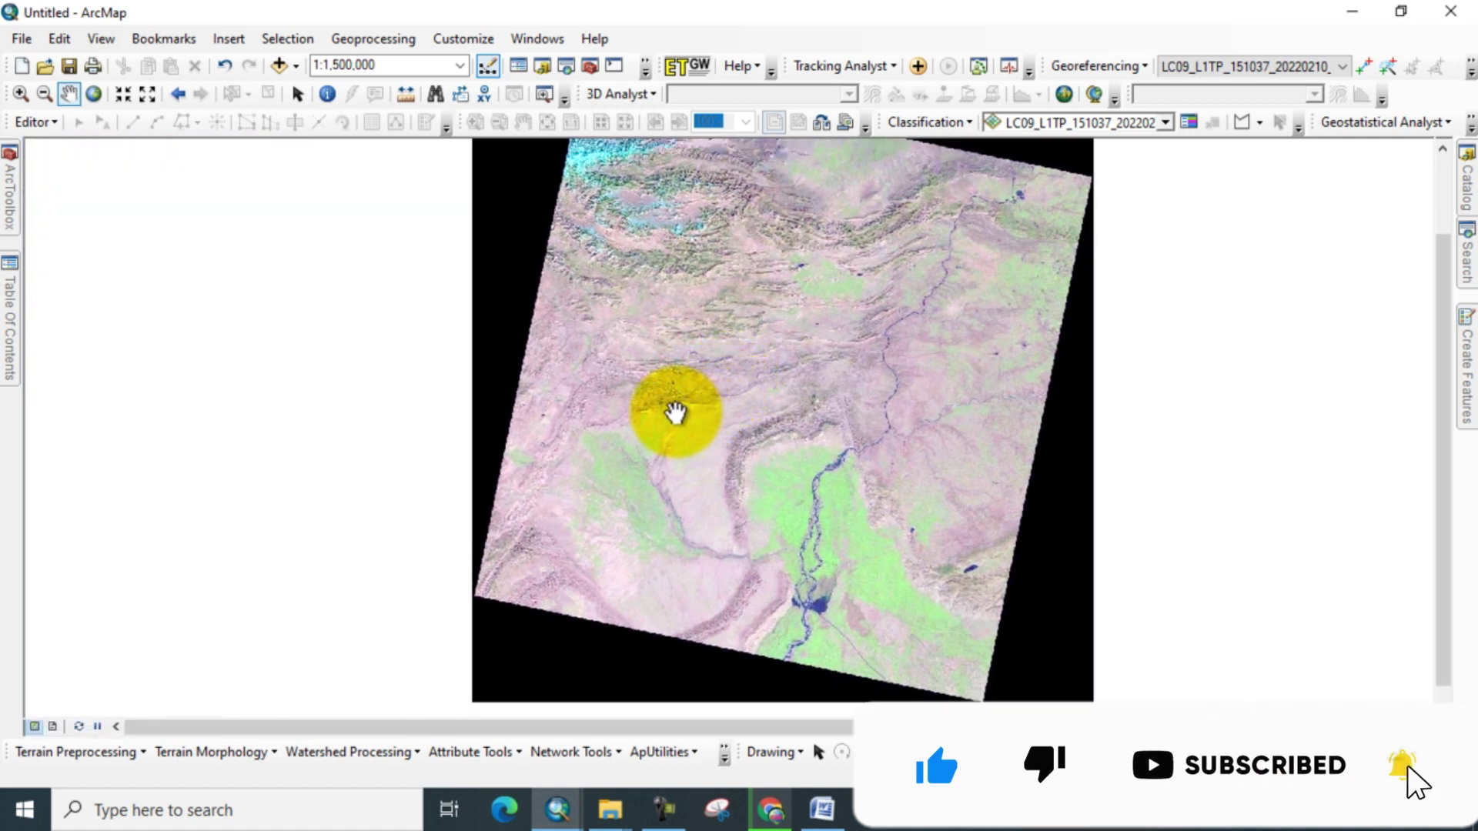